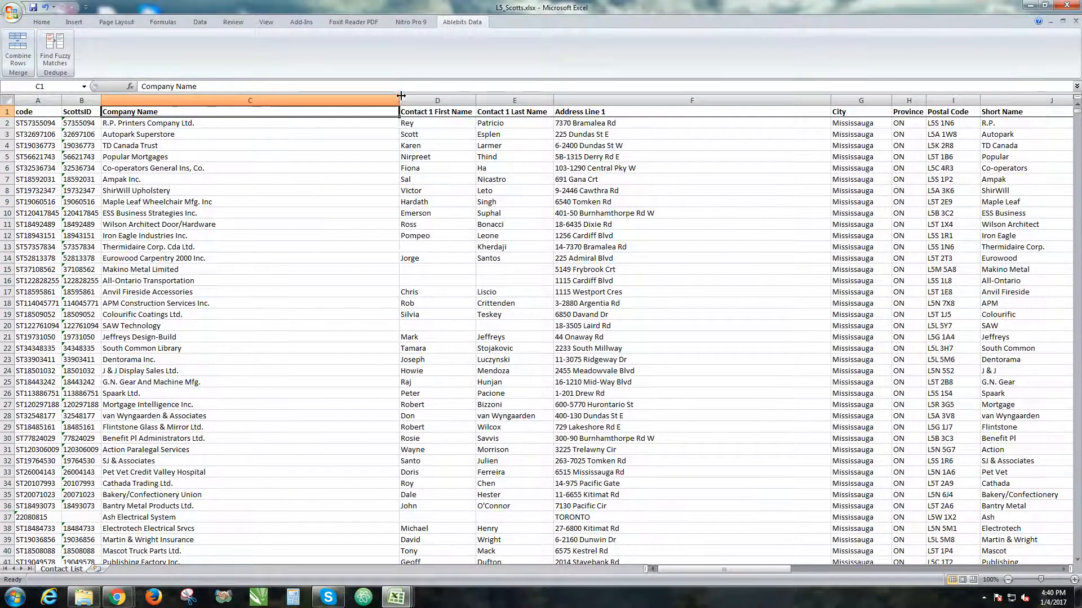
Look through the company contact rows in L5_Scotts.xlsx and bring the Scotts folder window into view.
scroll(400, 158, down, 18)
scroll(400, 158, down, 20)
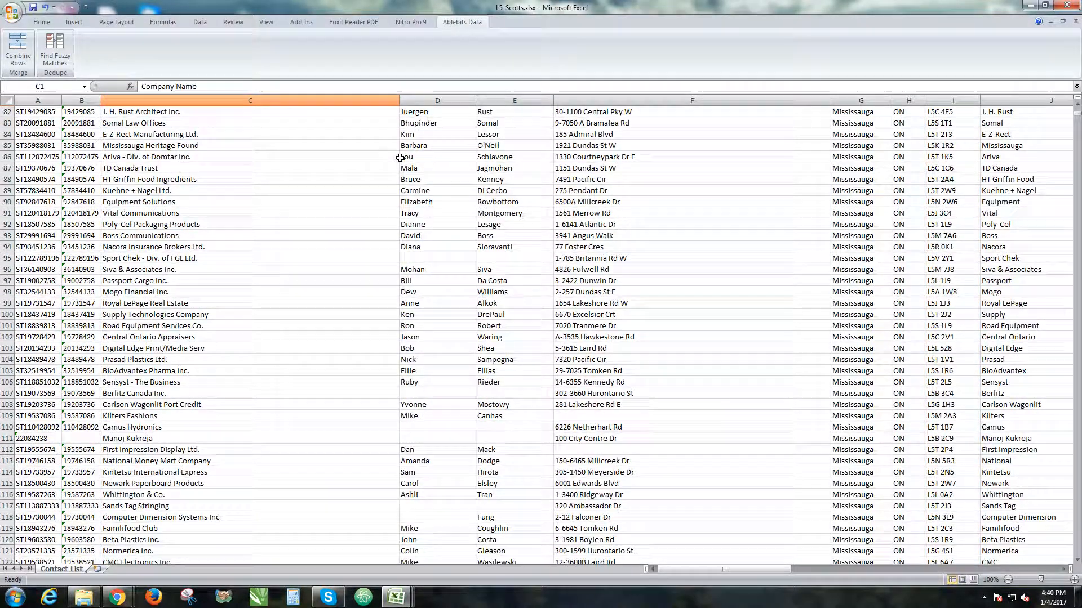
scroll(400, 157, down, 9)
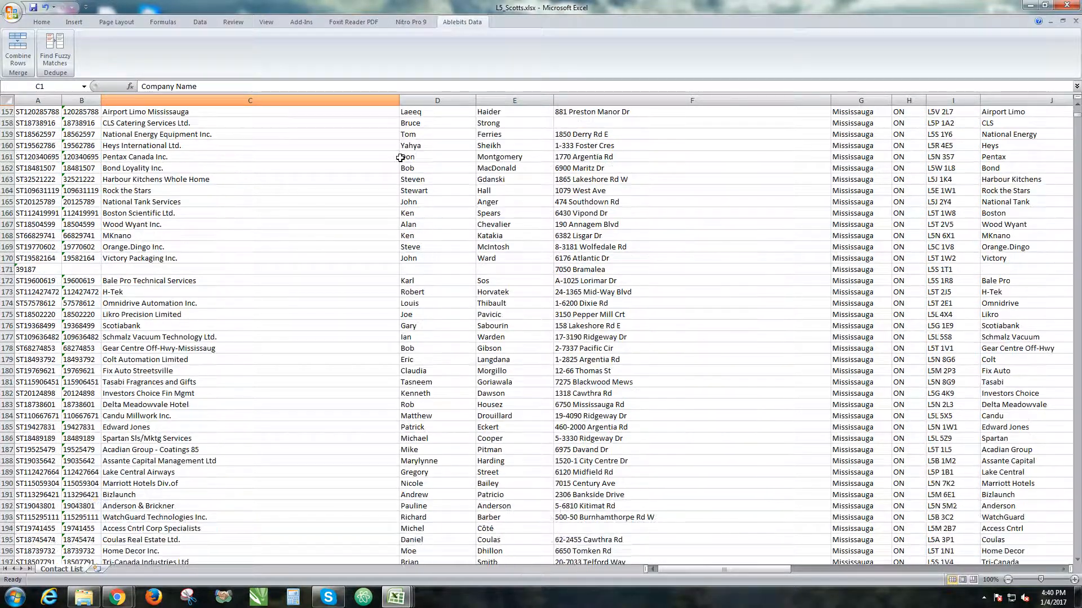
scroll(400, 158, down, 12)
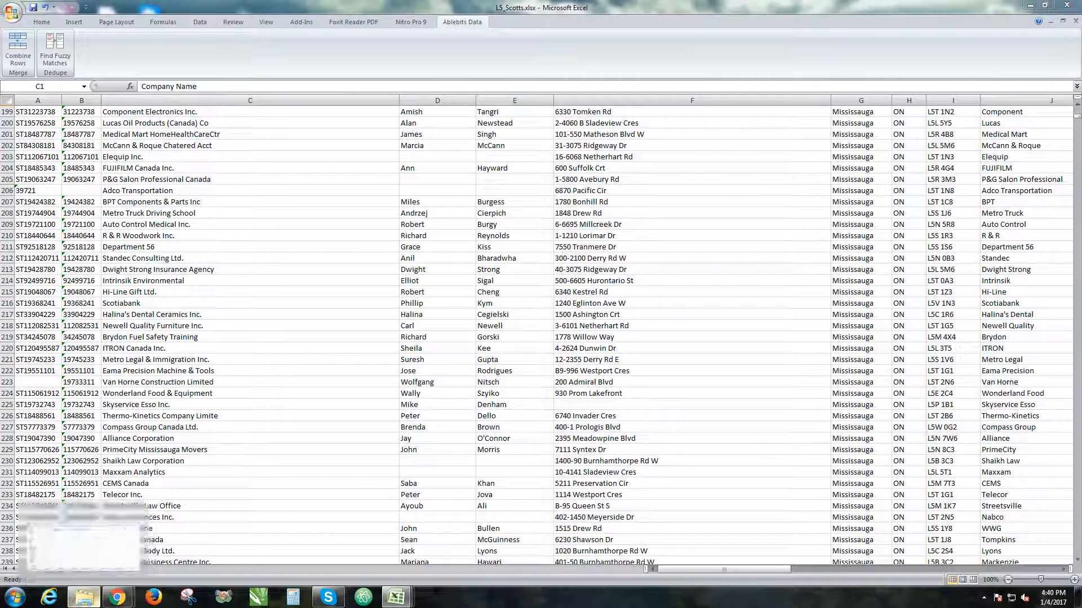
drag(1081, 141, 657, 113)
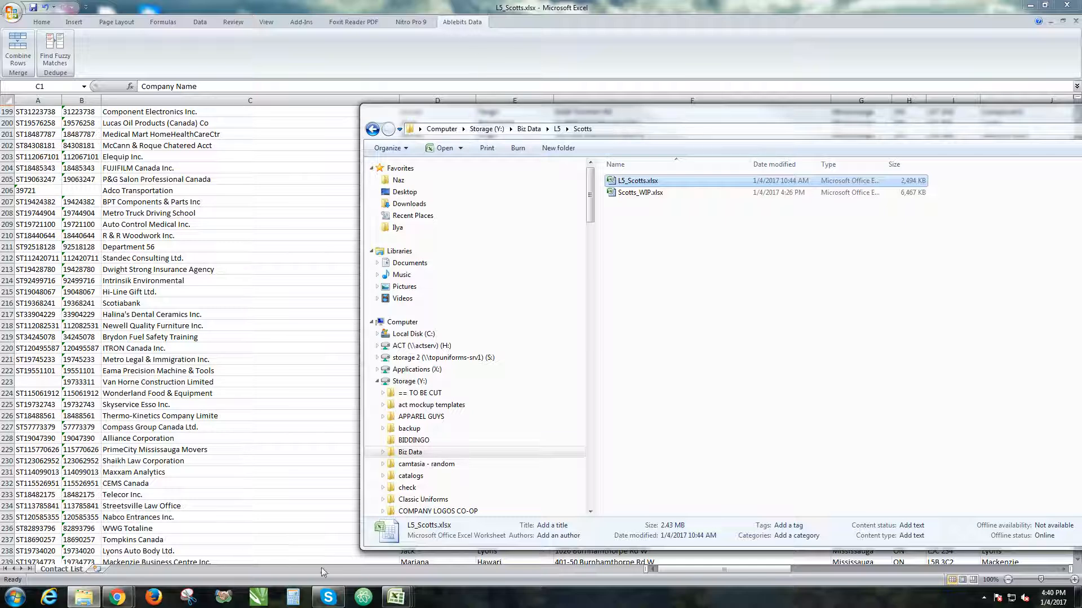
Switch to Chrome, search for "ablebits" and open the site's Add-ins for Microsoft Excel page.
click(125, 596)
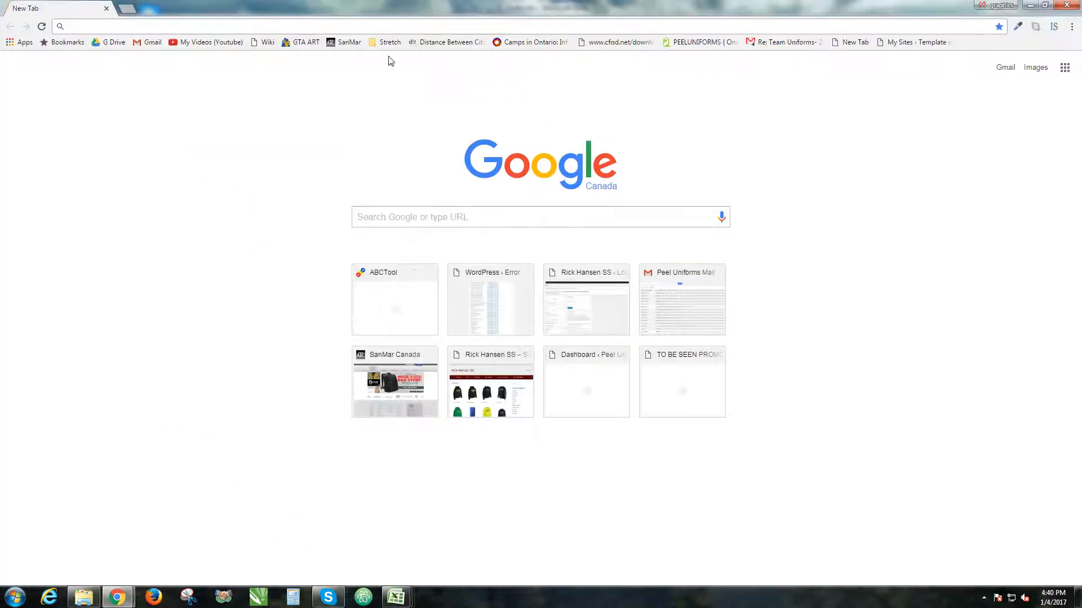
text(ablebits)
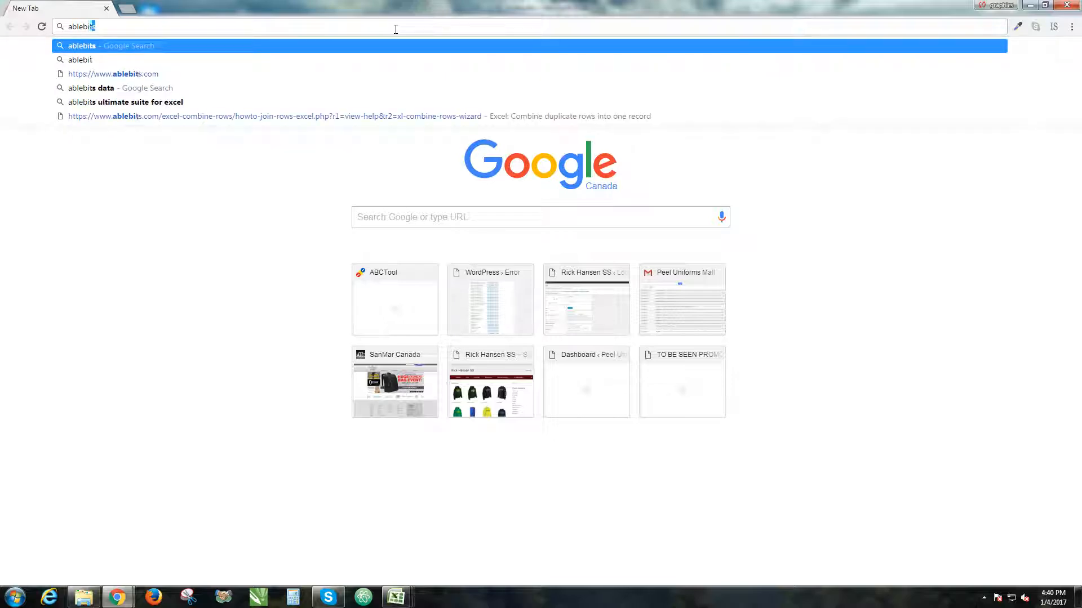
key(Return)
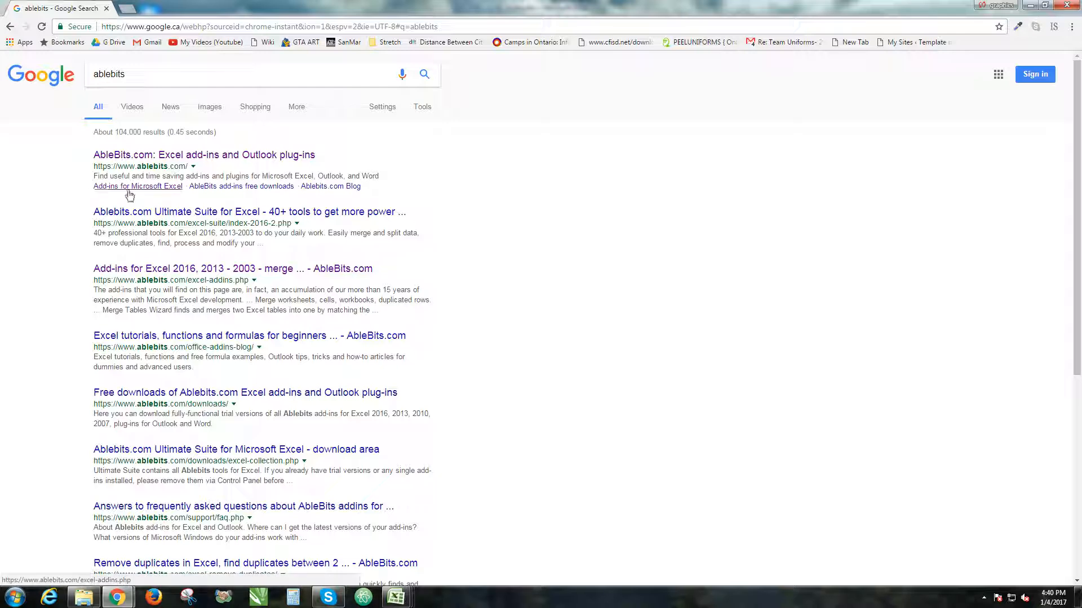
click(101, 192)
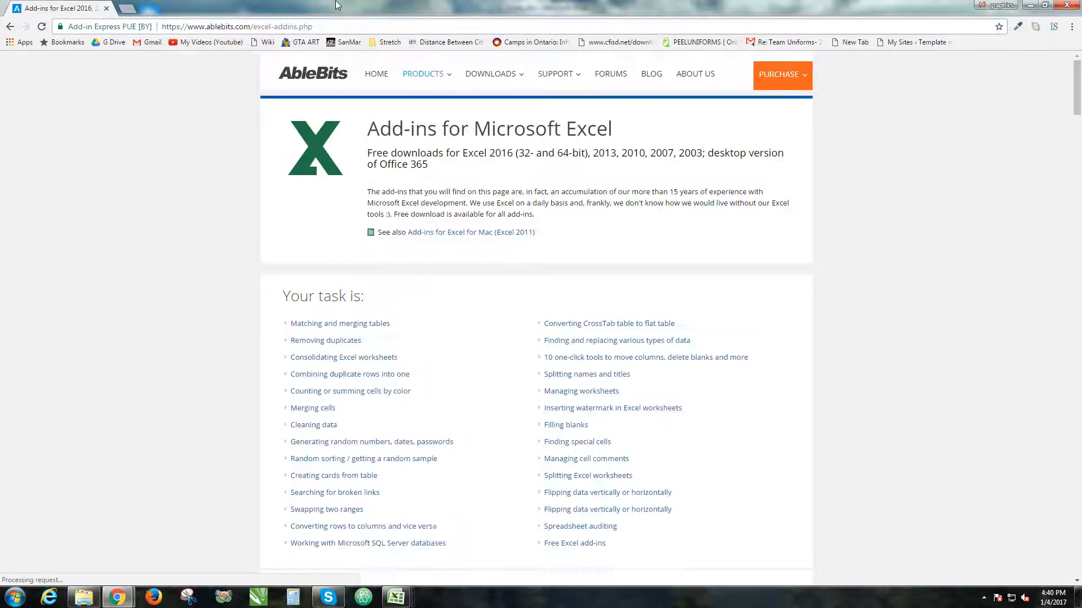
Browse the add-in descriptions on the Ablebits page and view the Downloads folder in Windows Explorer.
scroll(375, 355, down, 15)
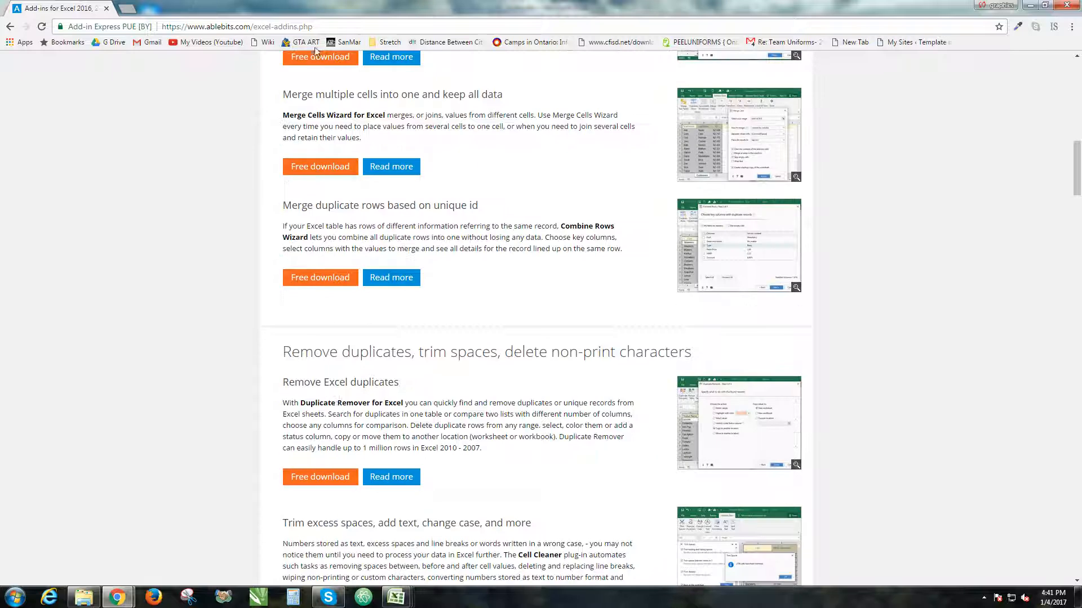
scroll(380, 285, down, 11)
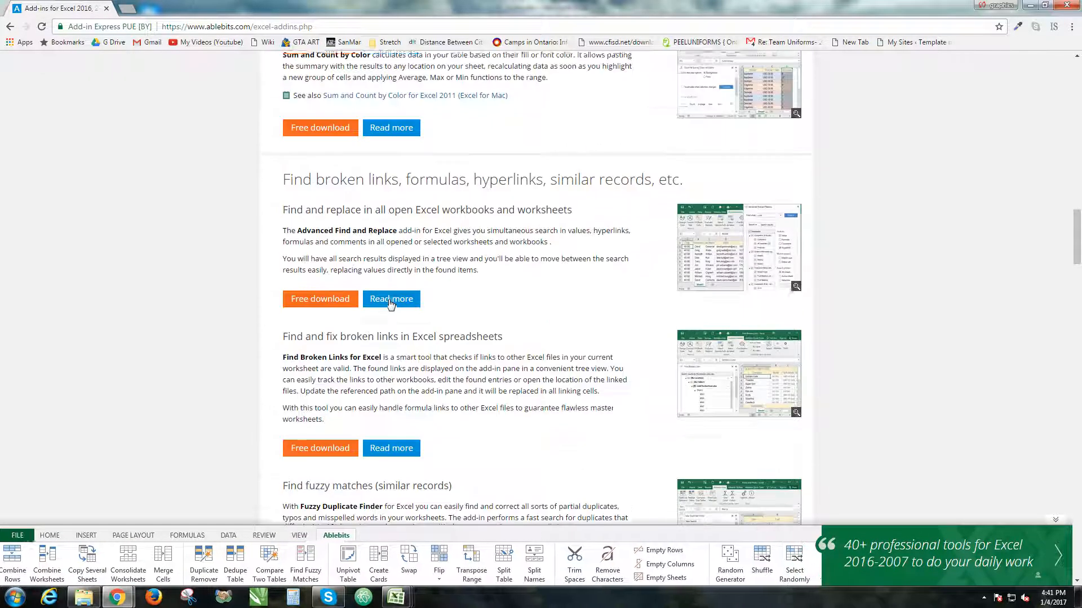
scroll(213, 202, up, 4)
scroll(212, 203, up, 3)
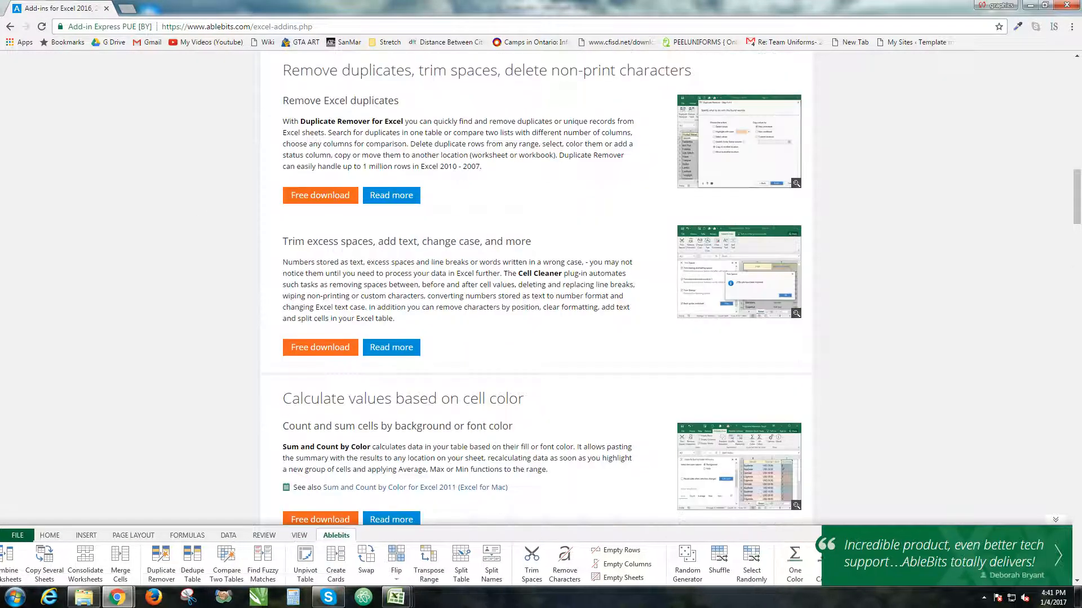
click(81, 601)
click(451, 206)
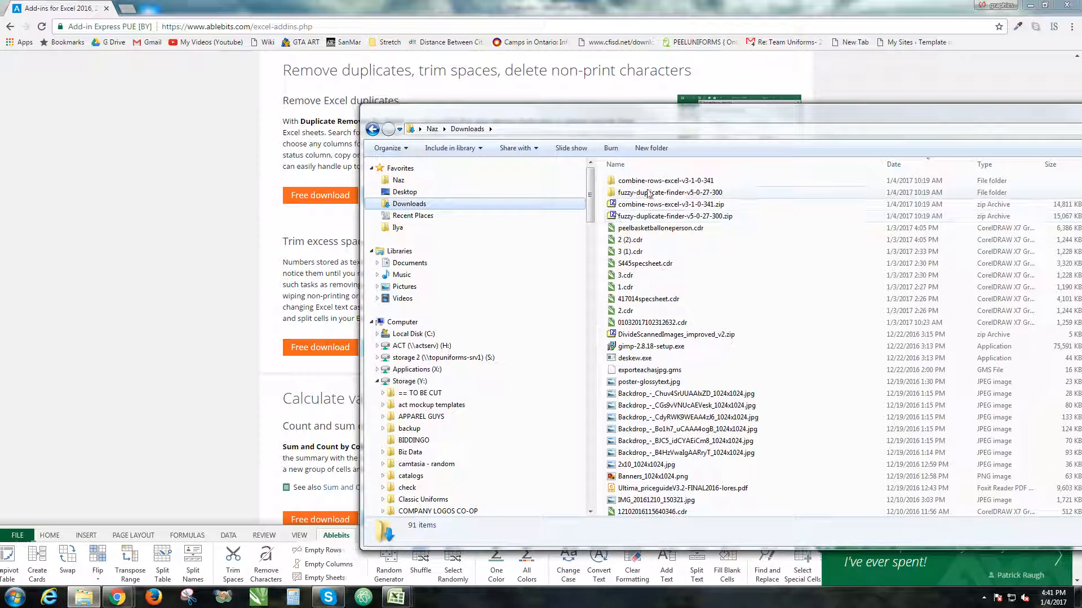
Return to the Ablebits add-ins page in Chrome and find the text "fuzzy" on it.
click(303, 164)
scroll(398, 237, down, 5)
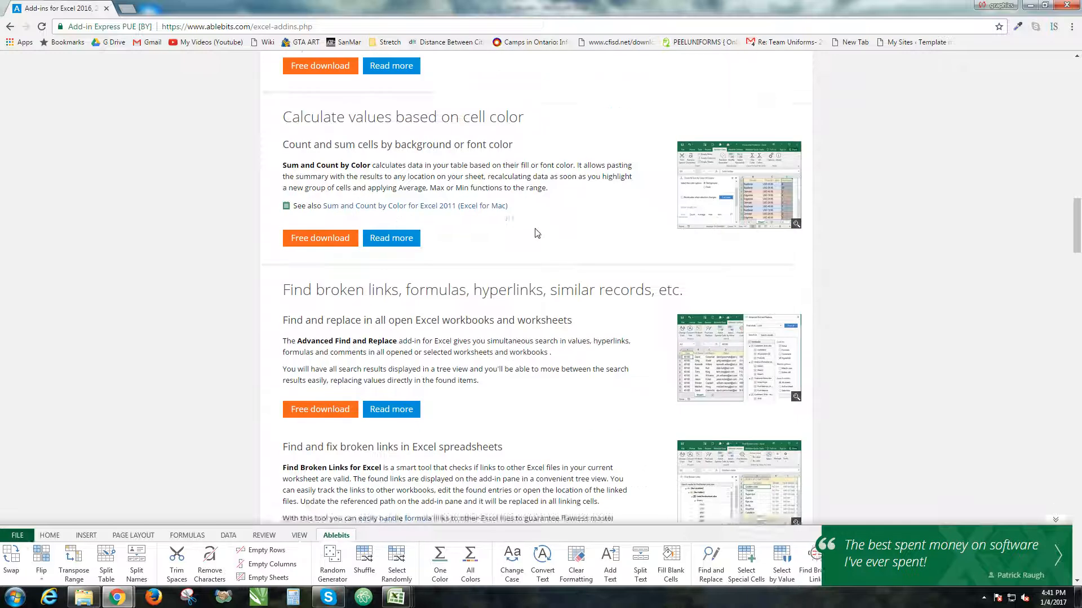
scroll(524, 234, up, 3)
key(ctrl+f)
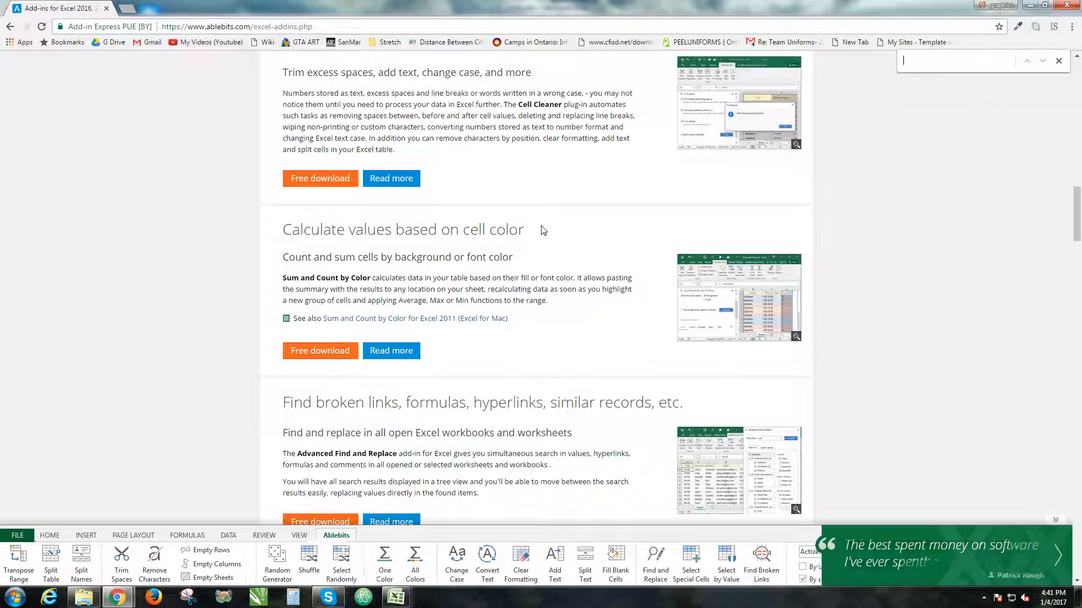
text(fuzzy)
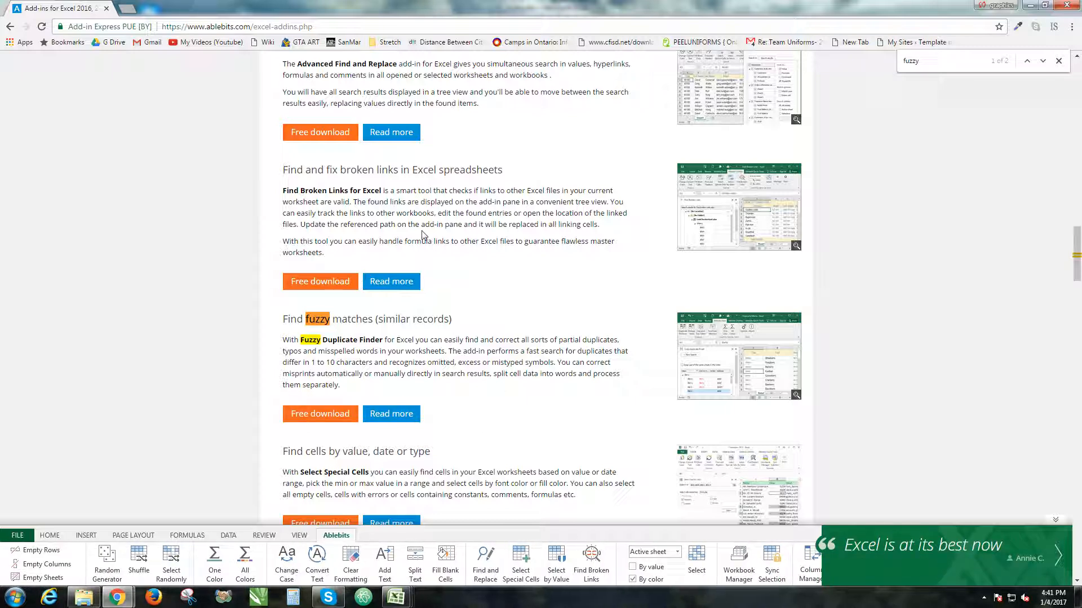
Find "combine rows" on the page and examine the section on merging duplicate rows based on unique id.
click(965, 65)
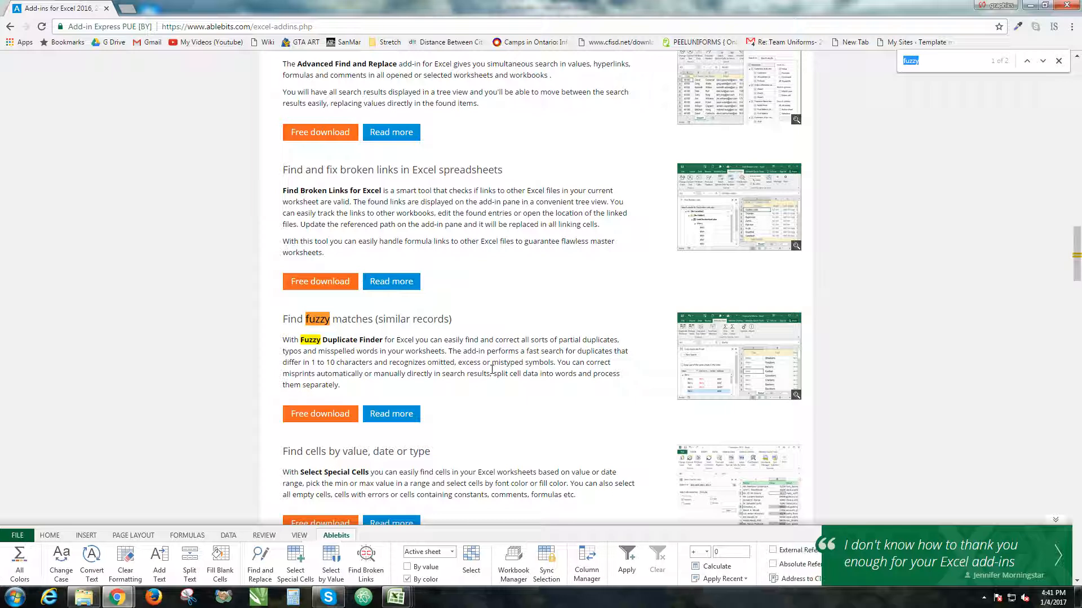
text(combine )
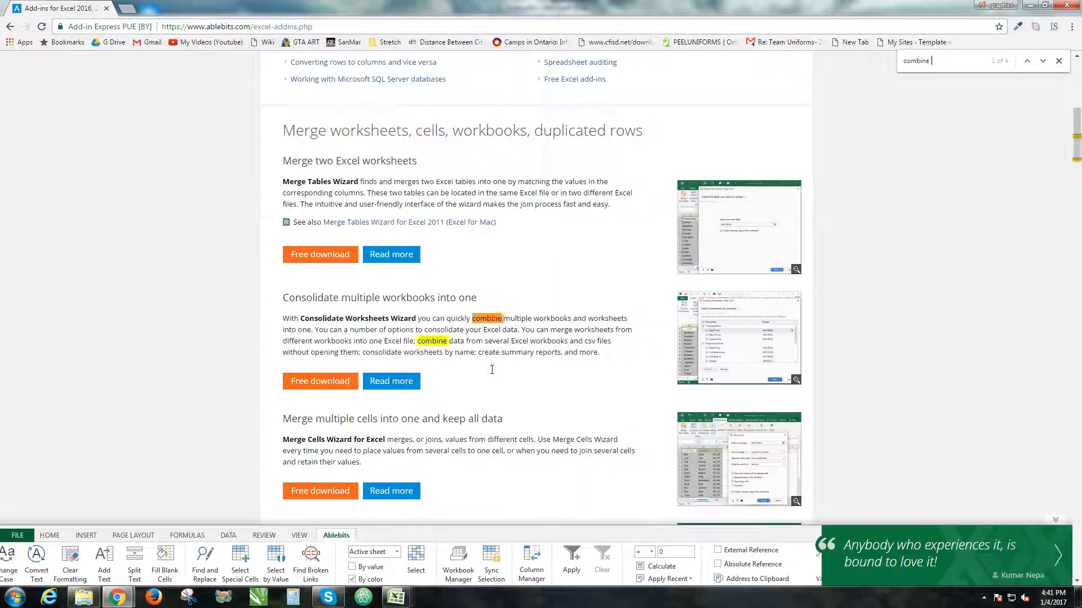
text(rows)
scroll(445, 350, down, 8)
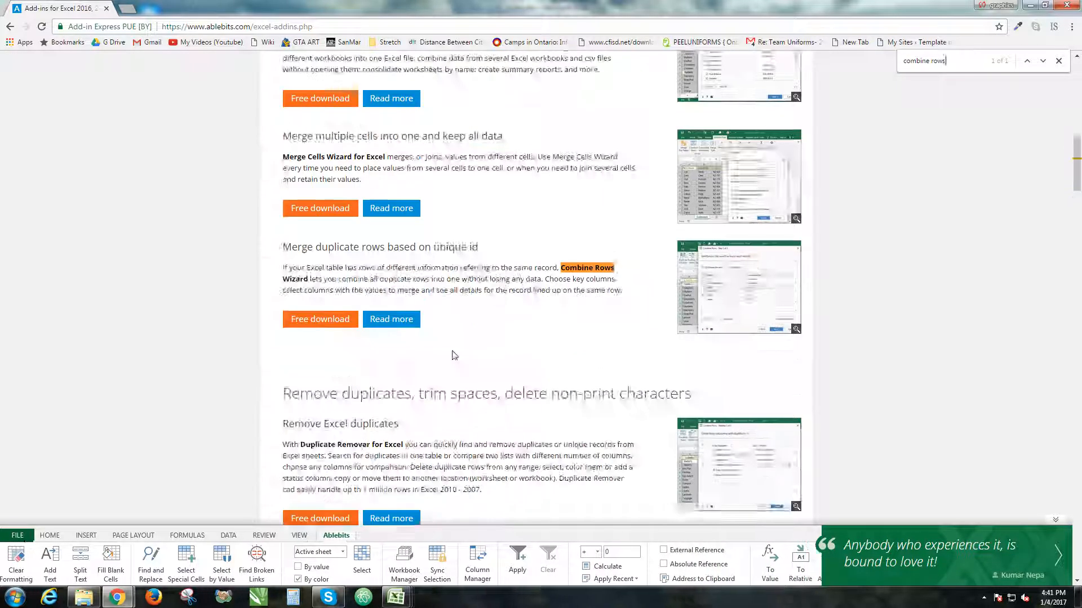
scroll(361, 225, up, 3)
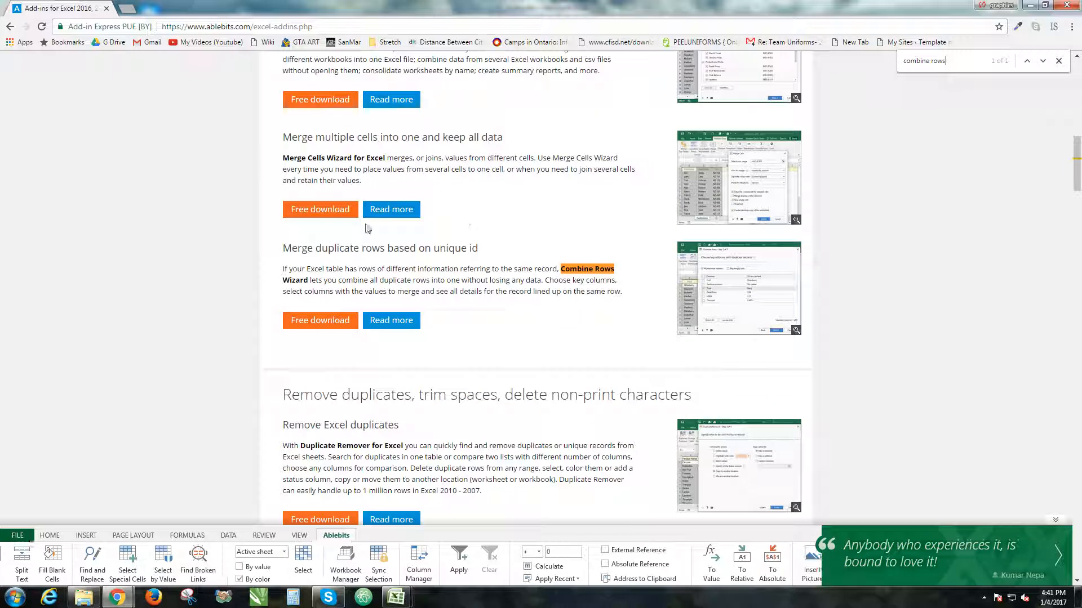
drag(266, 254, 346, 321)
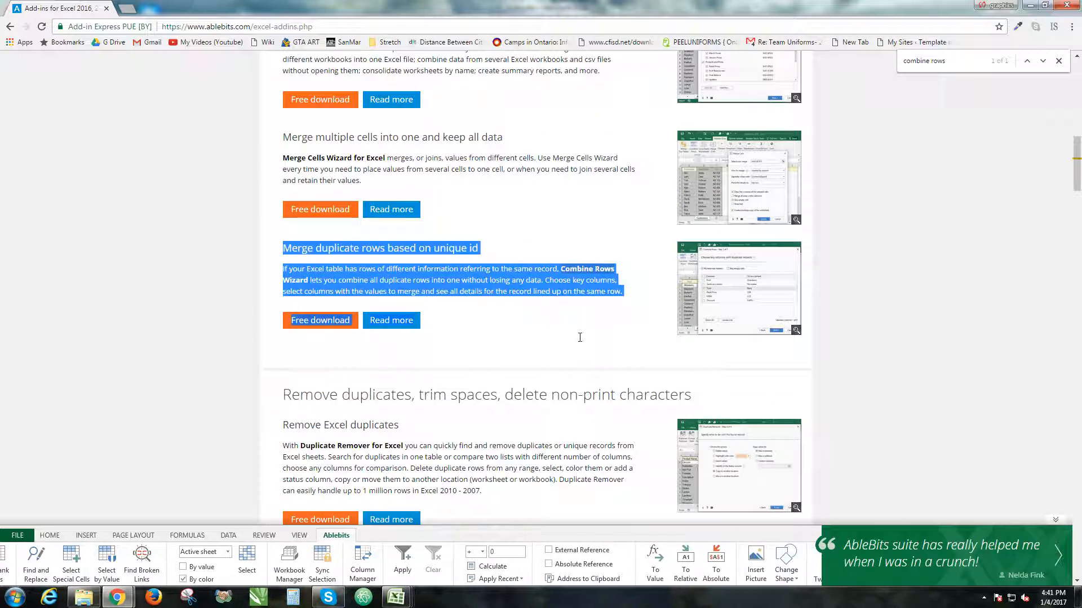
double_click(438, 269)
click(437, 270)
click(555, 295)
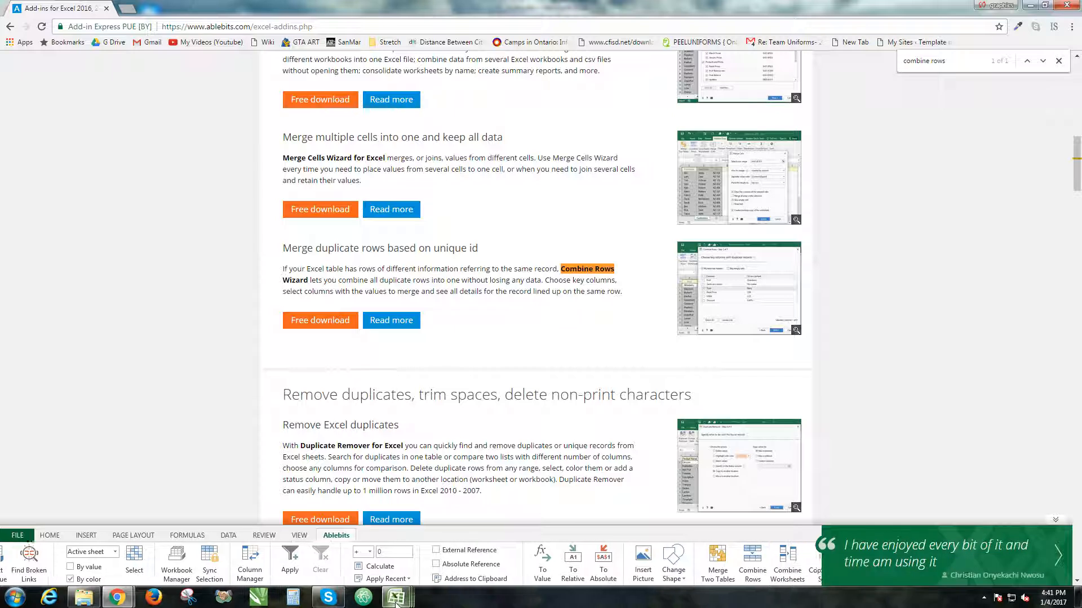
Switch to Excel and bring up the L5 Sample.xlsx workbook, followed by L5 Scotts Sample.xlsx.
mouse_move(396, 600)
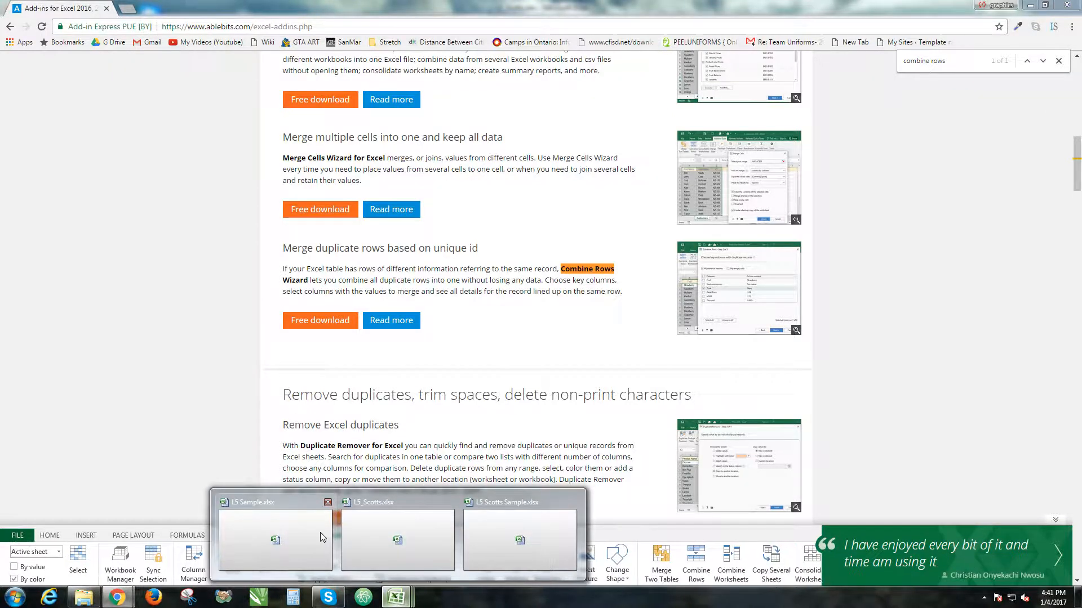
click(327, 537)
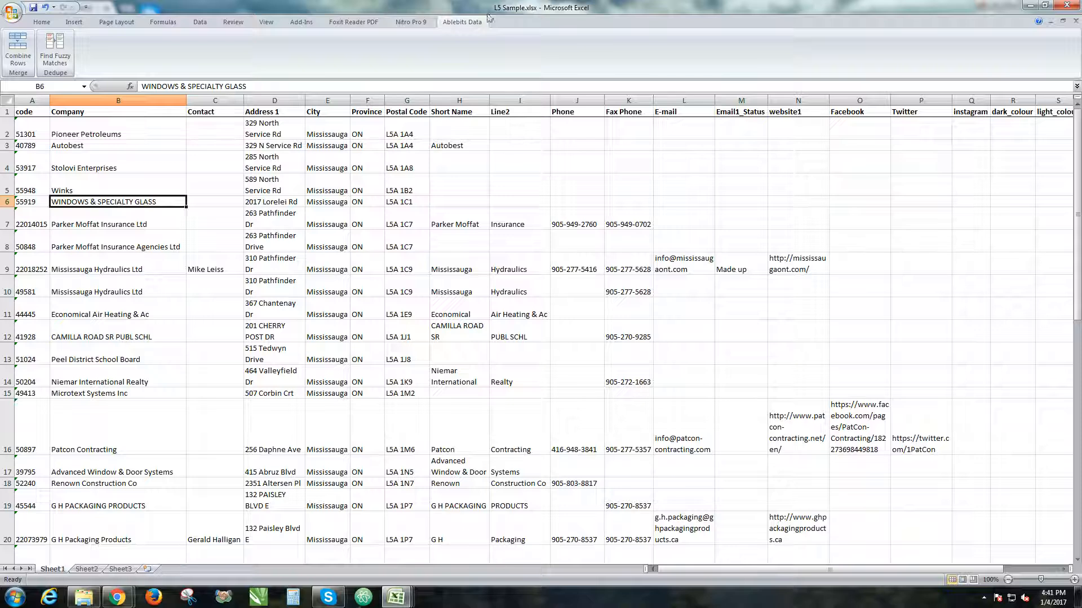
click(410, 598)
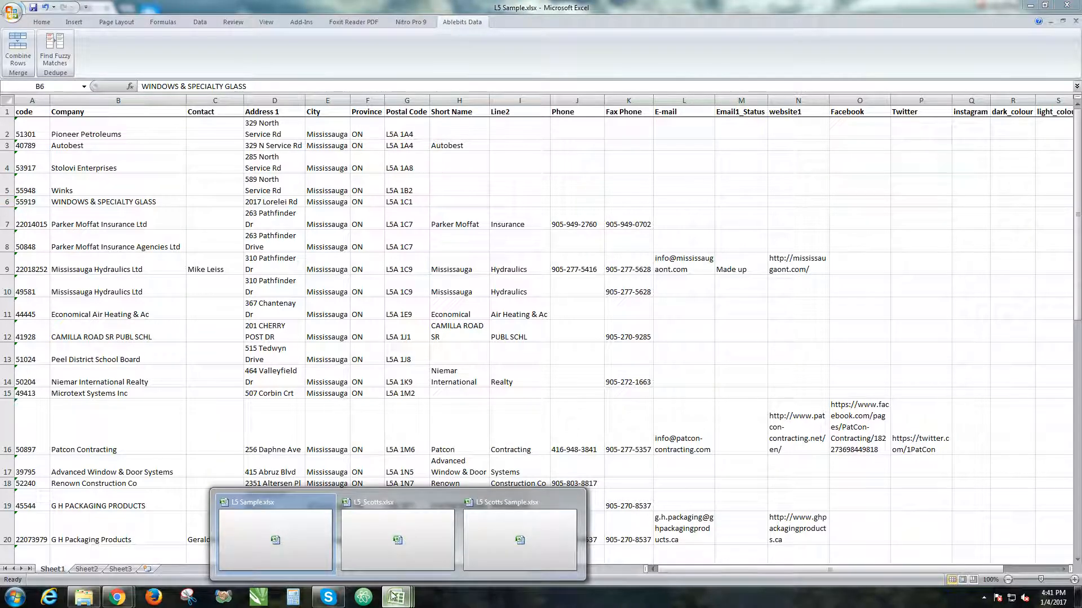
click(530, 538)
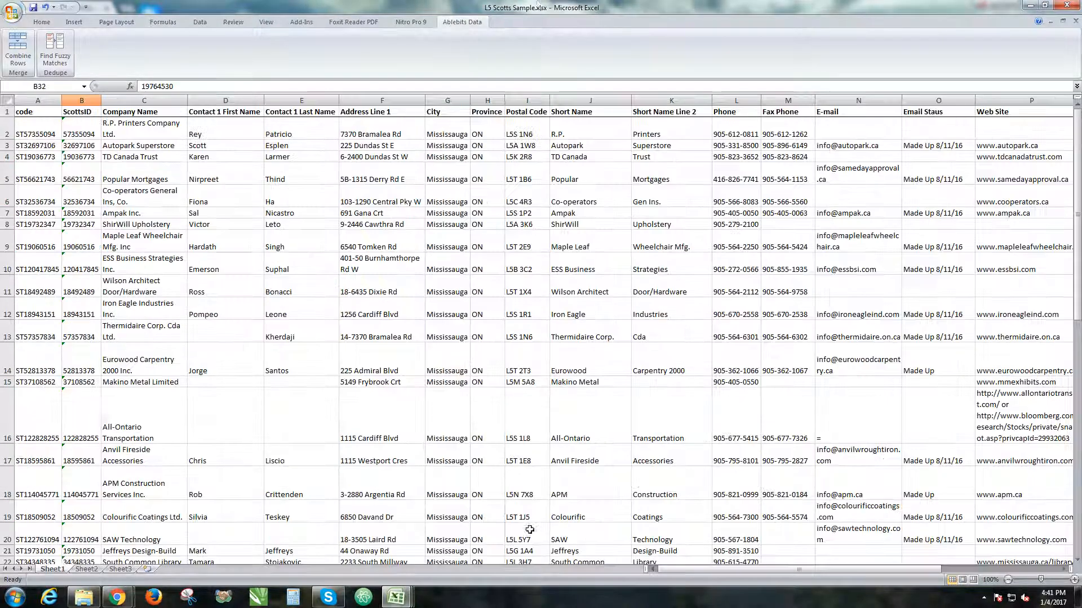
Restore the workbook windows from full size and place L5 Scotts Sample.xlsx just below the header row of L5 Sample.xlsx.
click(1063, 25)
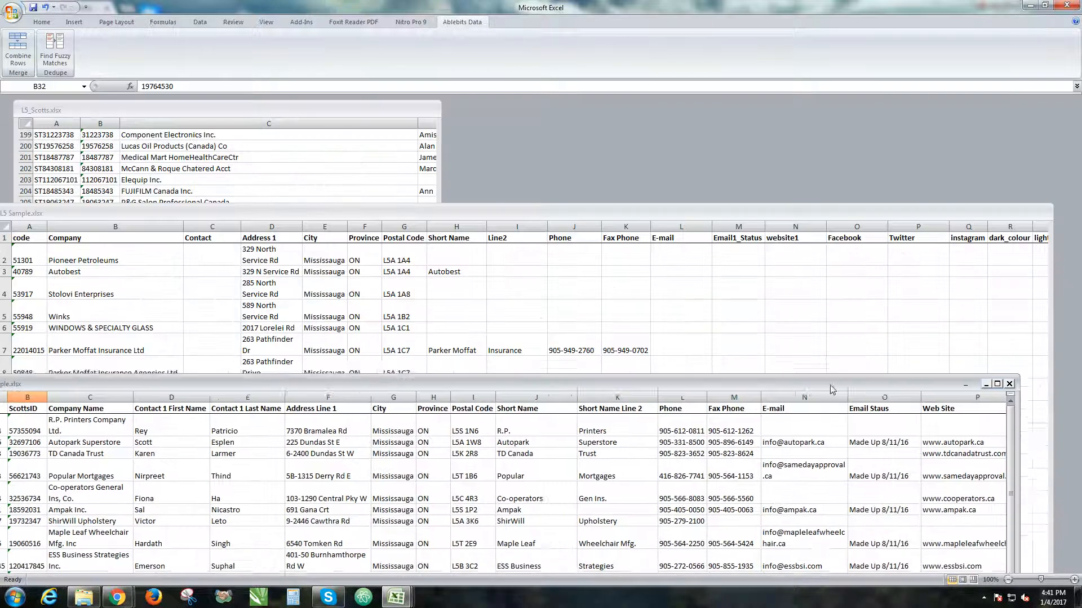
drag(832, 389, 899, 266)
drag(671, 215, 700, 99)
drag(586, 264, 590, 141)
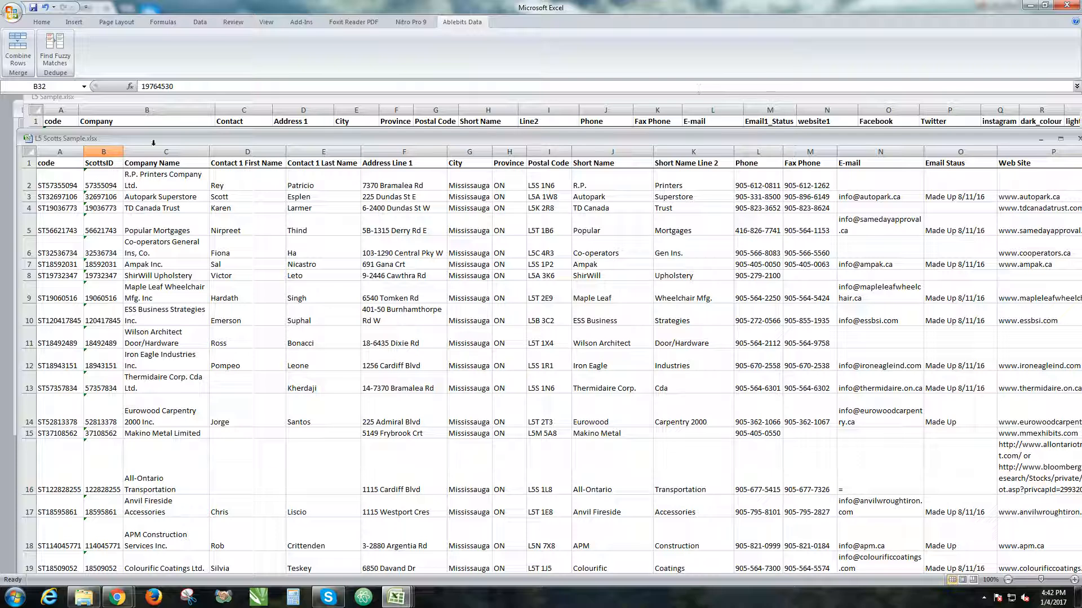
Select the ScottsID column and stack the two workbooks with L5 Sample.xlsx above L5 Scotts Sample.xlsx.
click(104, 153)
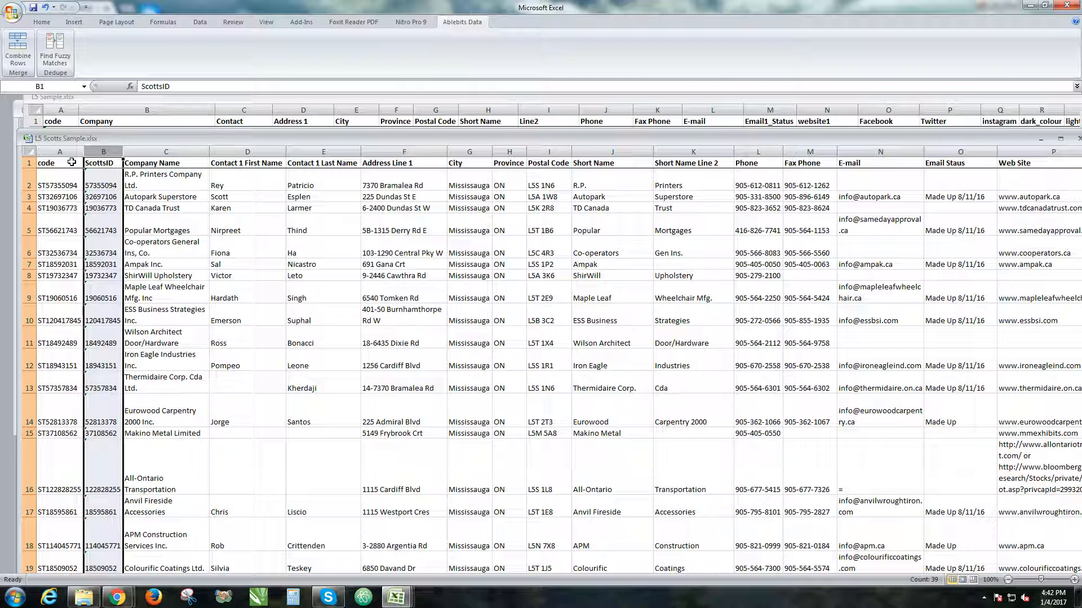
drag(147, 138, 150, 280)
click(48, 127)
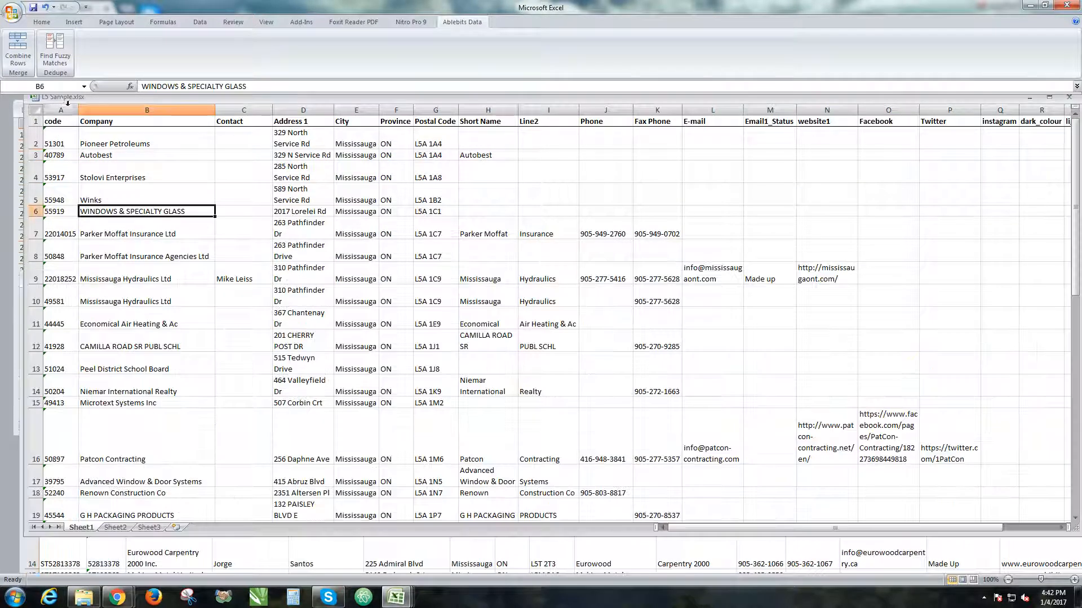
mouse_move(61, 100)
mouse_down()
mouse_move(70, 103)
mouse_move(65, 134)
mouse_move(56, 93)
mouse_up()
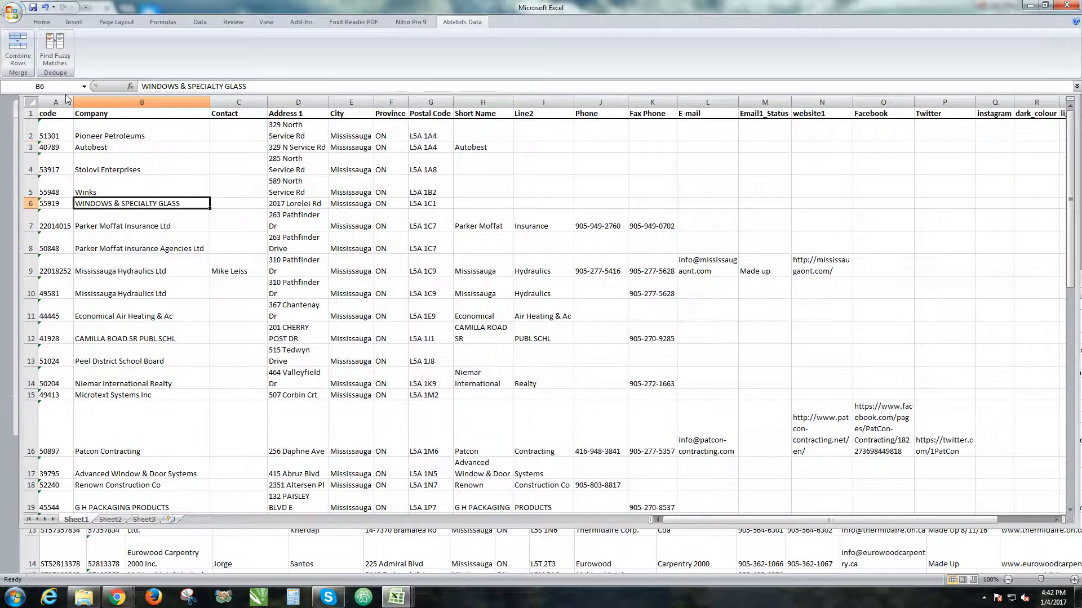
click(27, 549)
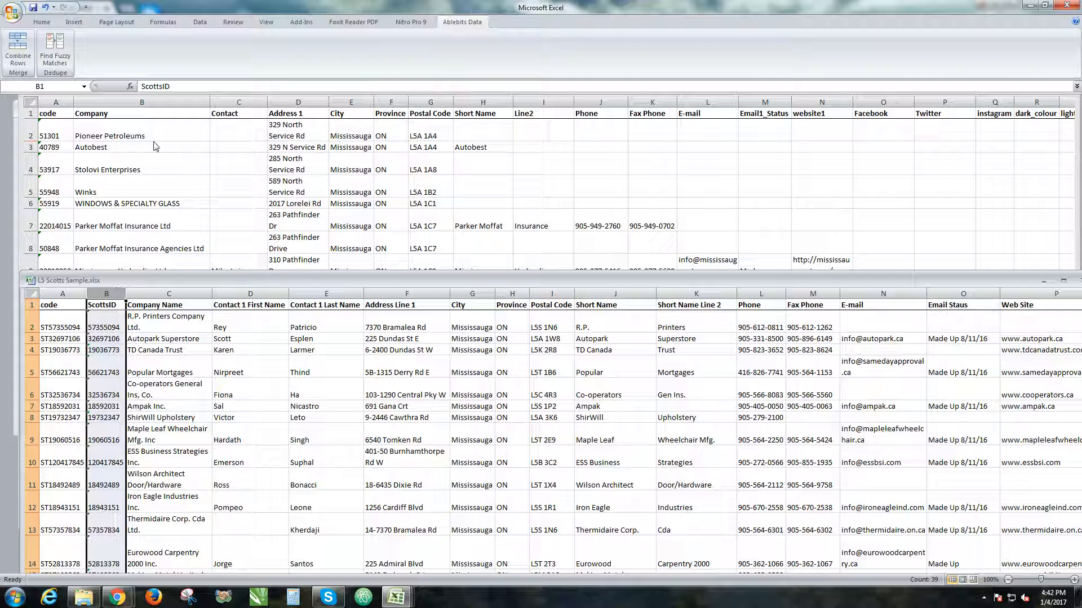
Compare the columns of both workbooks, then move L5 Scotts Sample.xlsx up behind L5 Sample.xlsx.
click(94, 124)
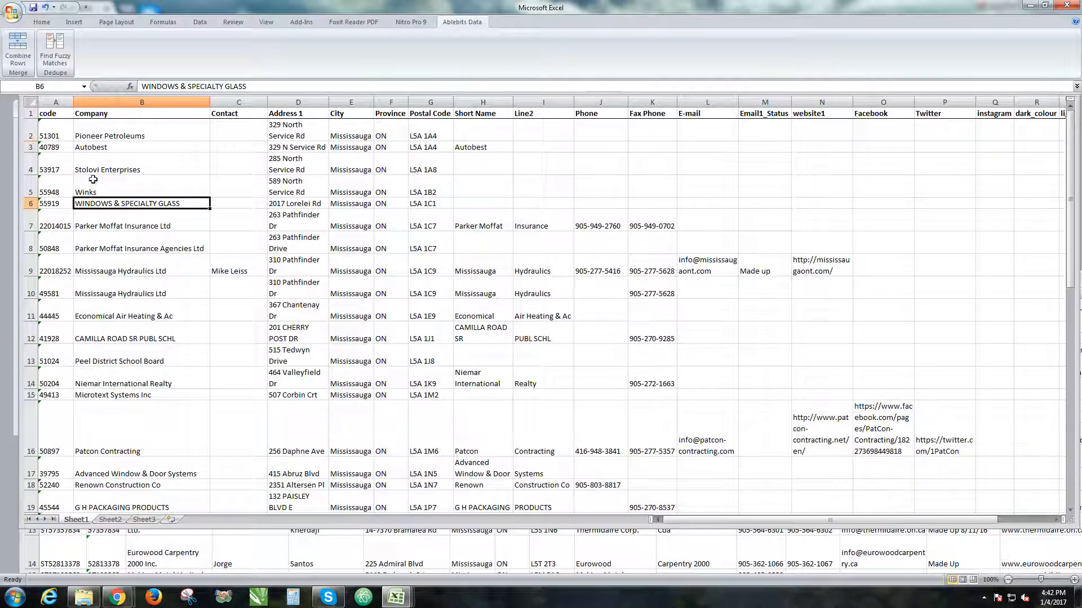
click(229, 553)
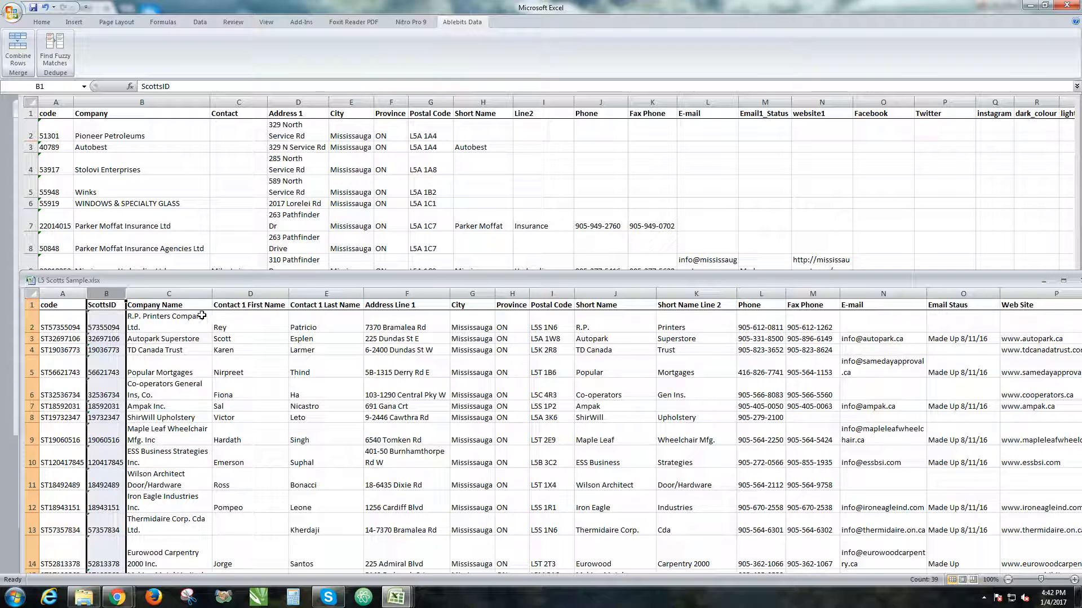
drag(472, 286, 456, 235)
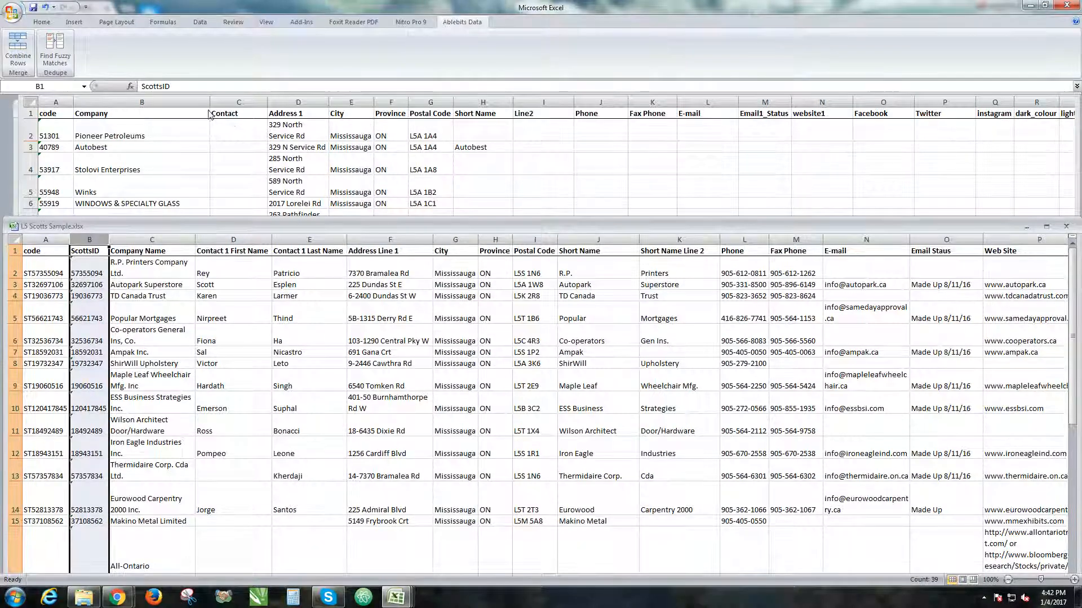
click(140, 203)
drag(10, 227, 2, 93)
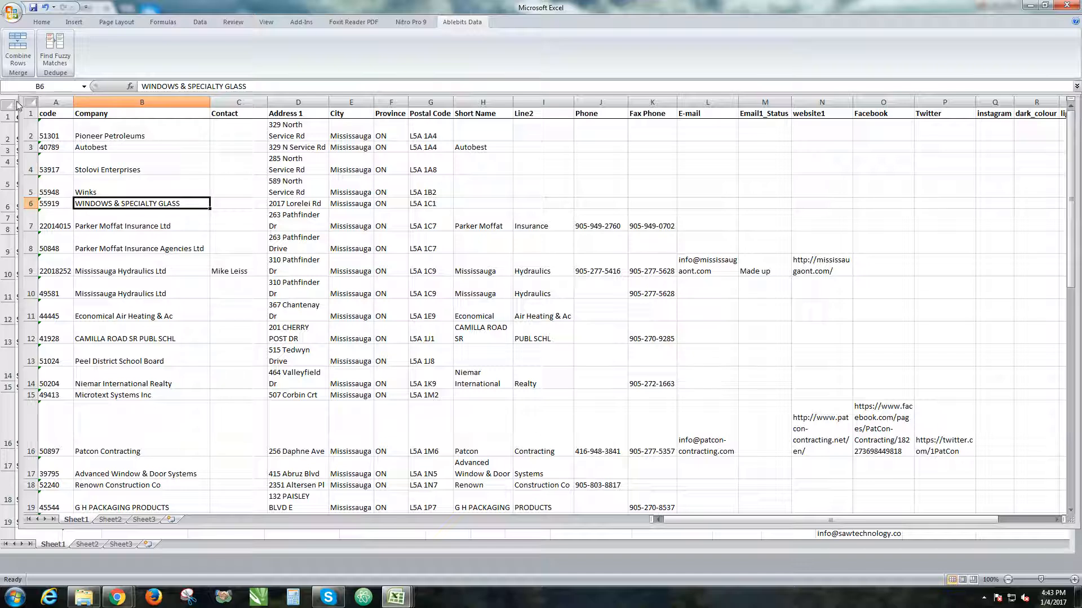
Move the L5 Sample.xlsx window down slightly and copy all its data rows, A2:V40, without the header row.
drag(20, 102, 19, 169)
drag(99, 156, 97, 123)
click(86, 191)
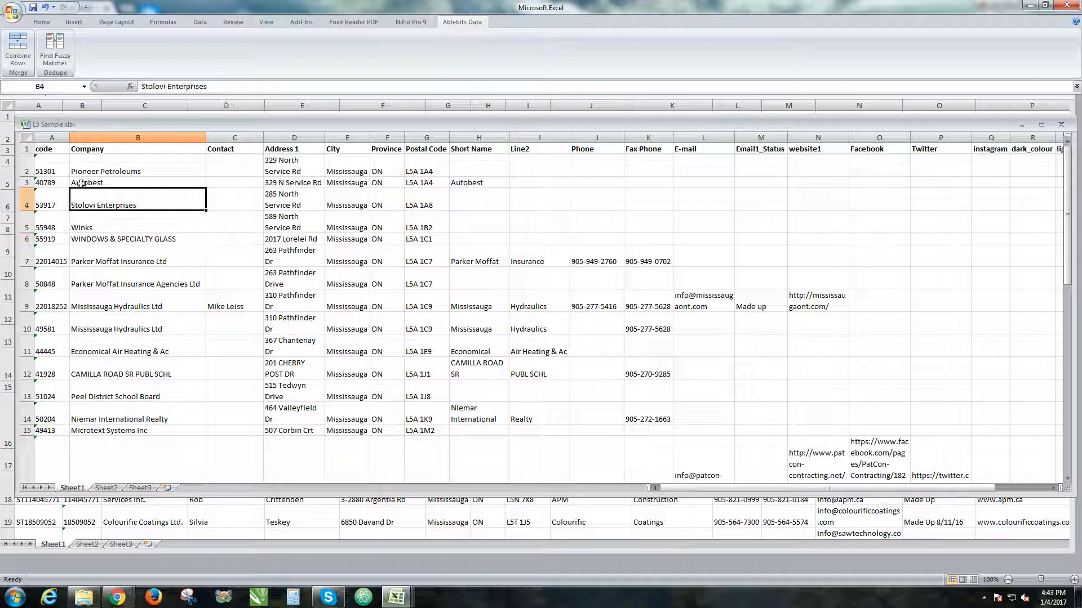
drag(45, 164, 963, 460)
right_click(867, 438)
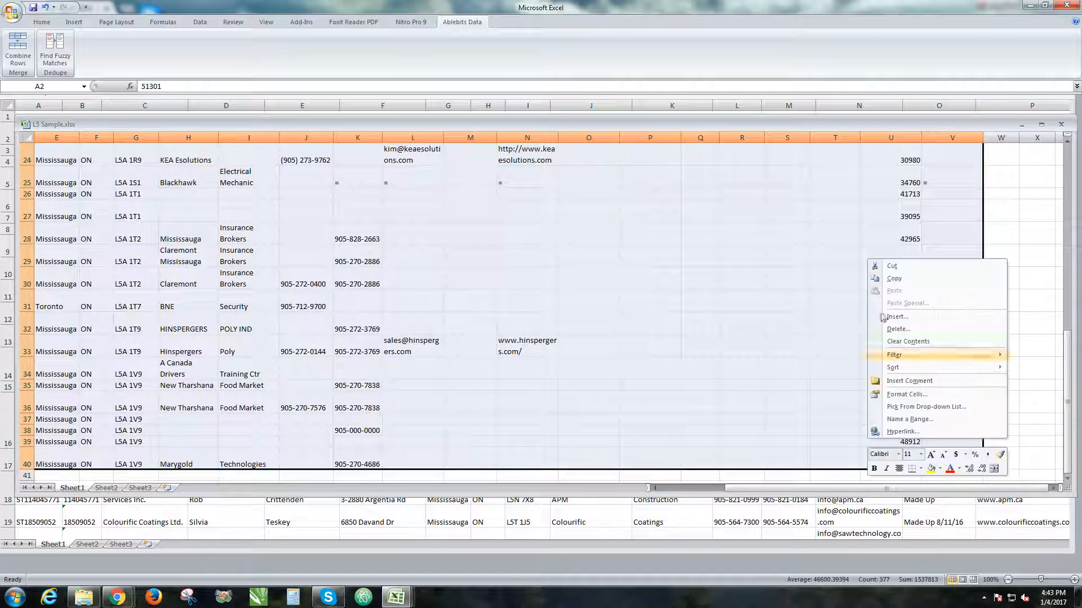
click(893, 278)
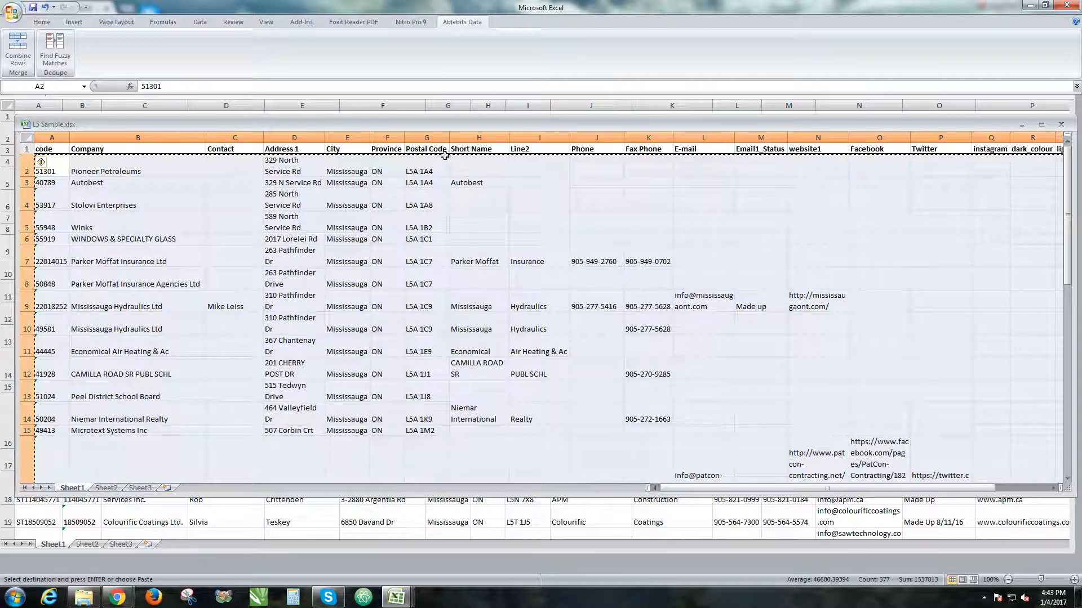
Move the L5 Sample.xlsx window down until the L5 Scotts Sample.xlsx sheet behind it is uncovered.
drag(681, 124, 719, 199)
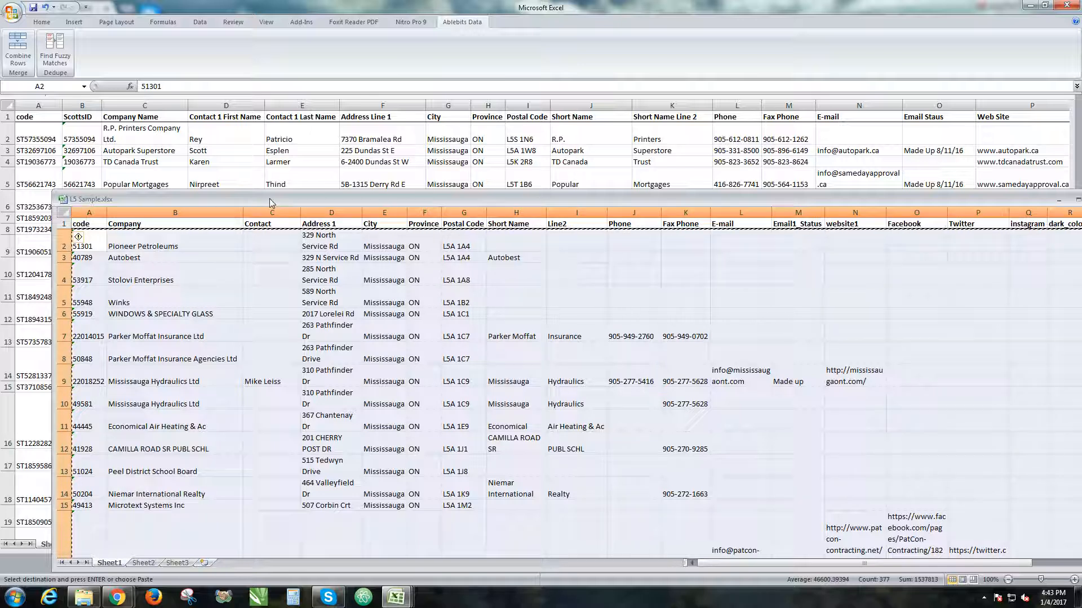
drag(270, 198, 249, 234)
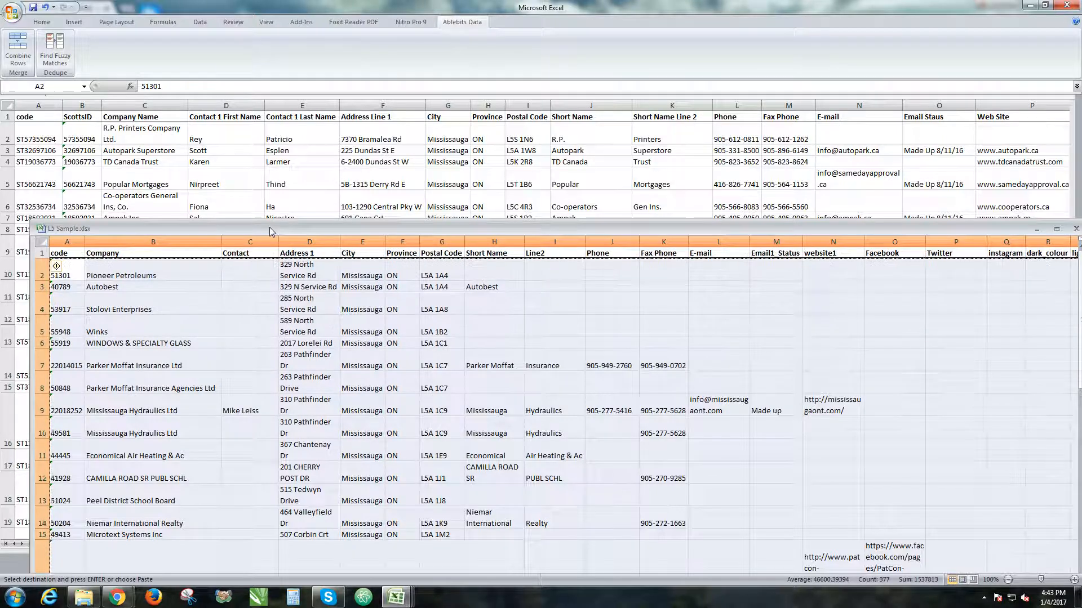
drag(269, 227, 265, 320)
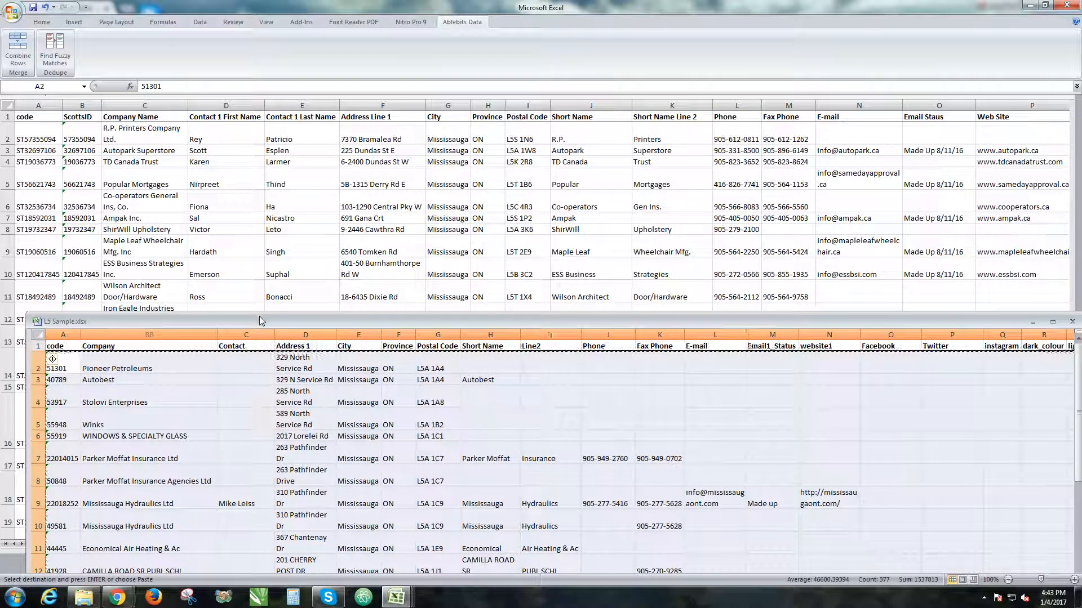
drag(313, 326, 313, 565)
Paste the copied rows into L5 Scotts Sample.xlsx below the last company row, starting at cell B41.
click(157, 261)
scroll(154, 258, down, 20)
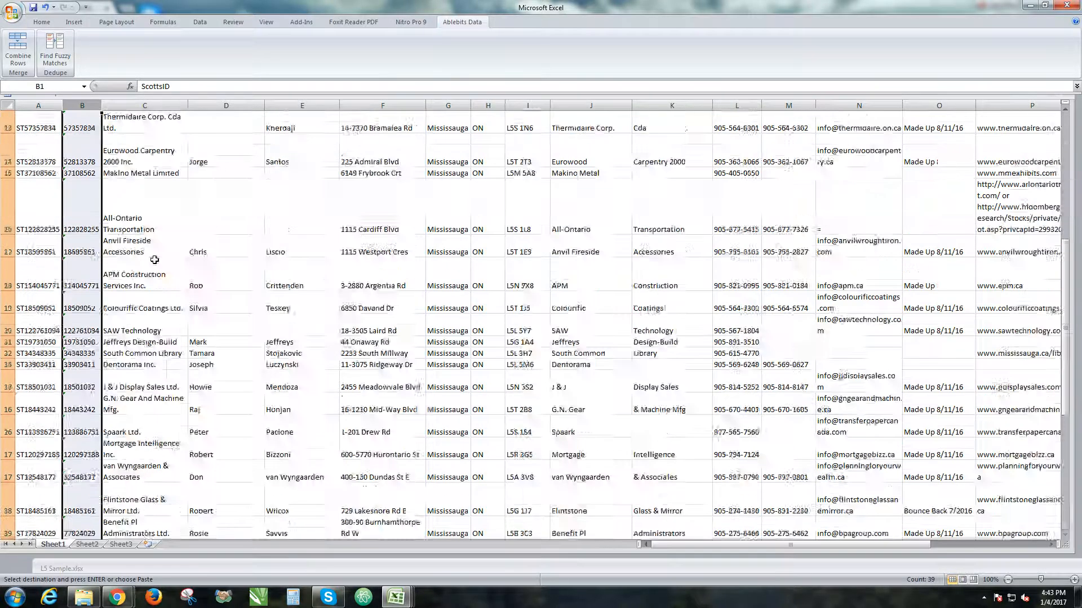
scroll(155, 258, up, 8)
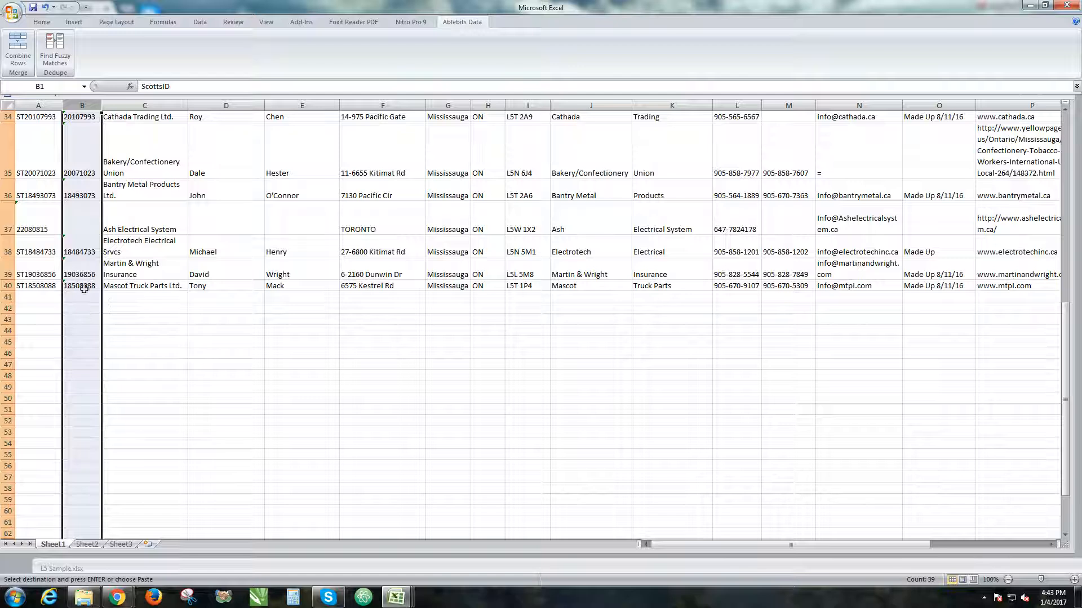
click(83, 298)
key(ctrl+v)
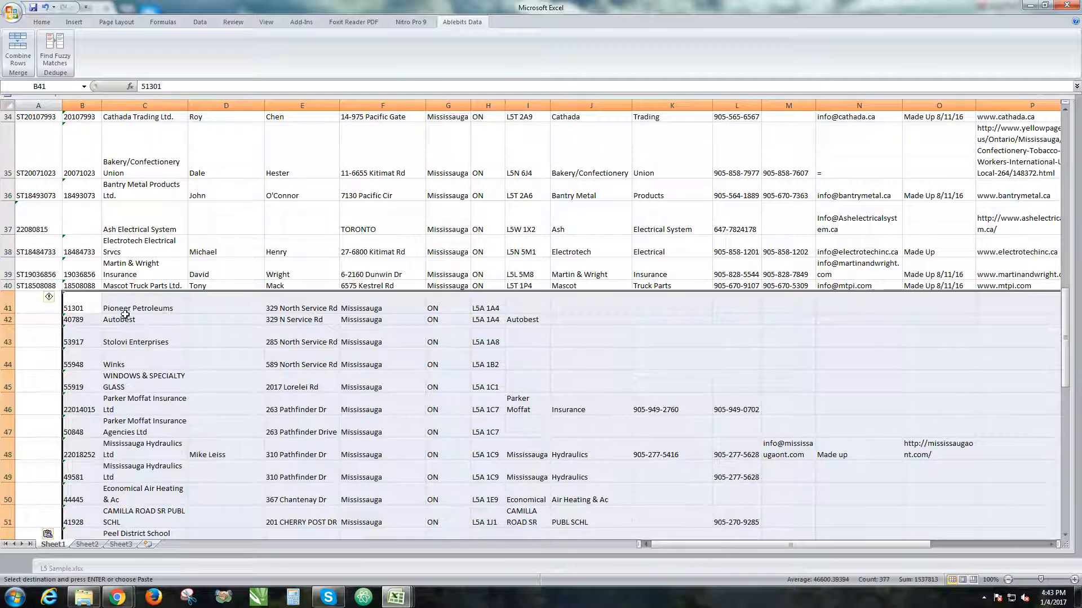
Move the pasted codes in B41:B79 out of the ScottsID column into the code column, starting at A41.
drag(78, 298, 88, 489)
scroll(85, 372, up, 12)
scroll(86, 363, down, 4)
click(44, 222)
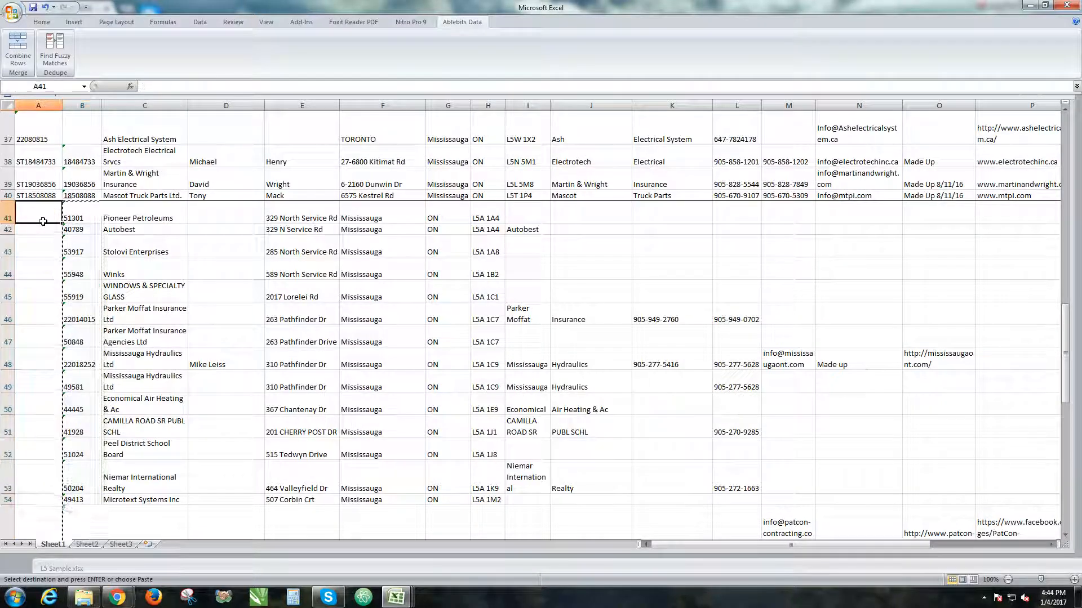
key(Return)
scroll(84, 236, up, 12)
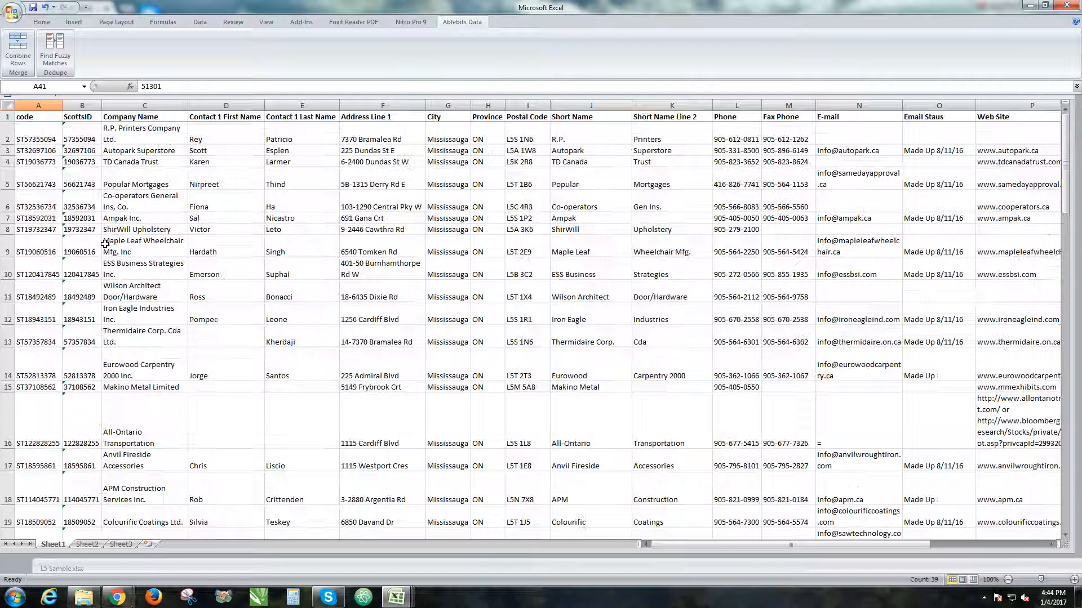
Compare the pasted rows from row 41 down with the header row, checking the company, contact and address columns for misalignment.
scroll(89, 128, down, 4)
scroll(83, 140, up, 4)
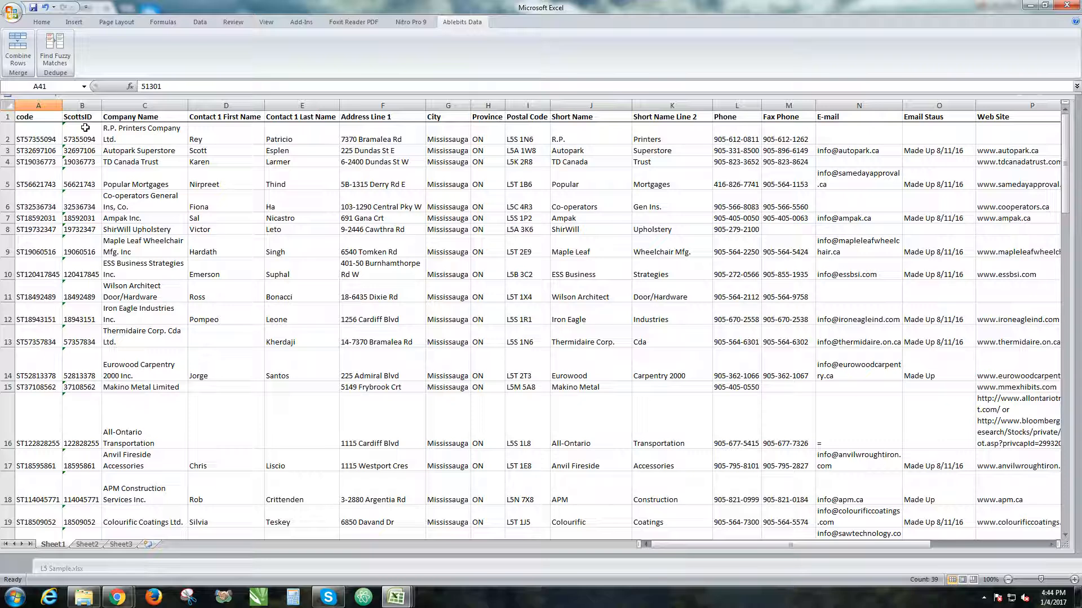
scroll(77, 203, down, 14)
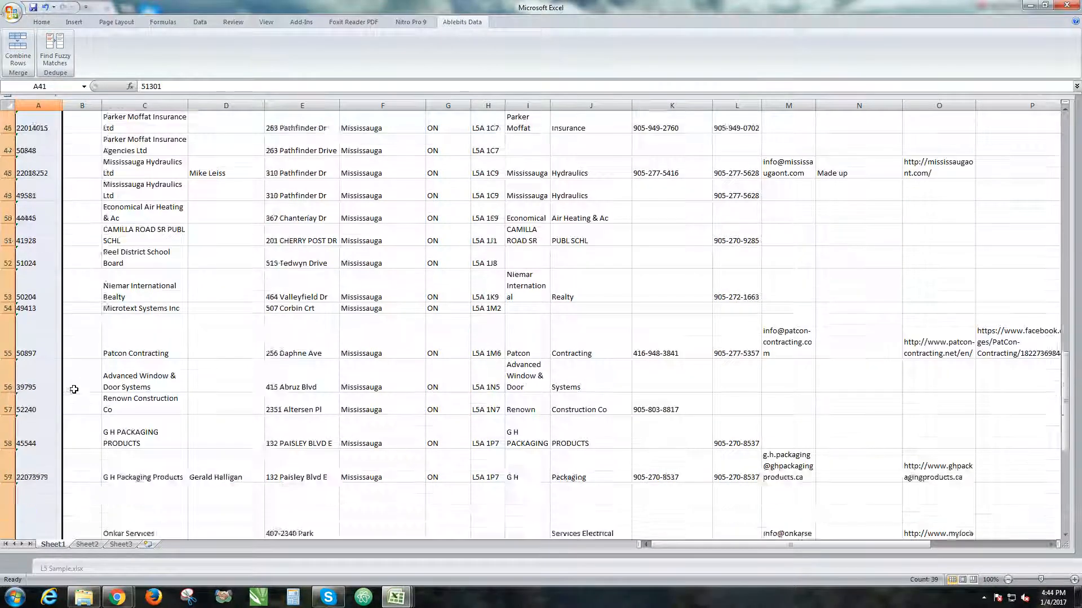
scroll(76, 386, up, 5)
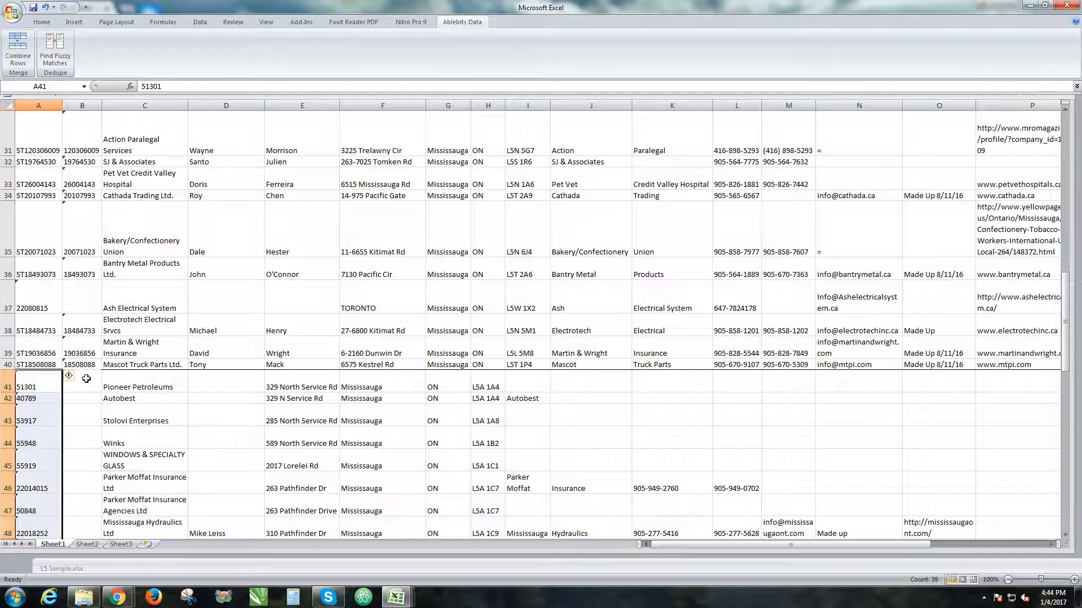
scroll(169, 383, up, 10)
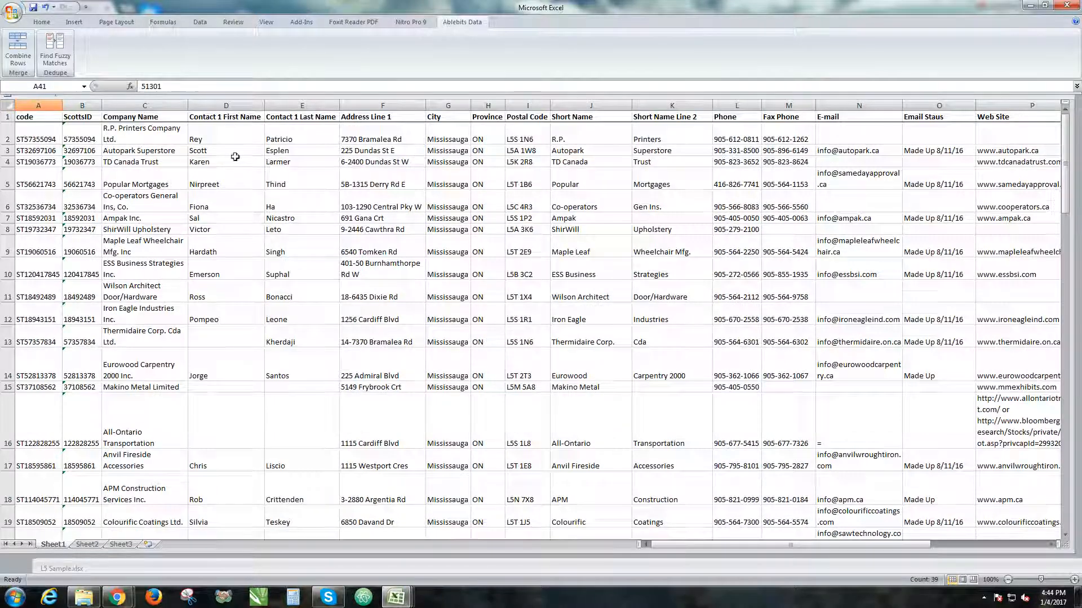
scroll(237, 217, down, 14)
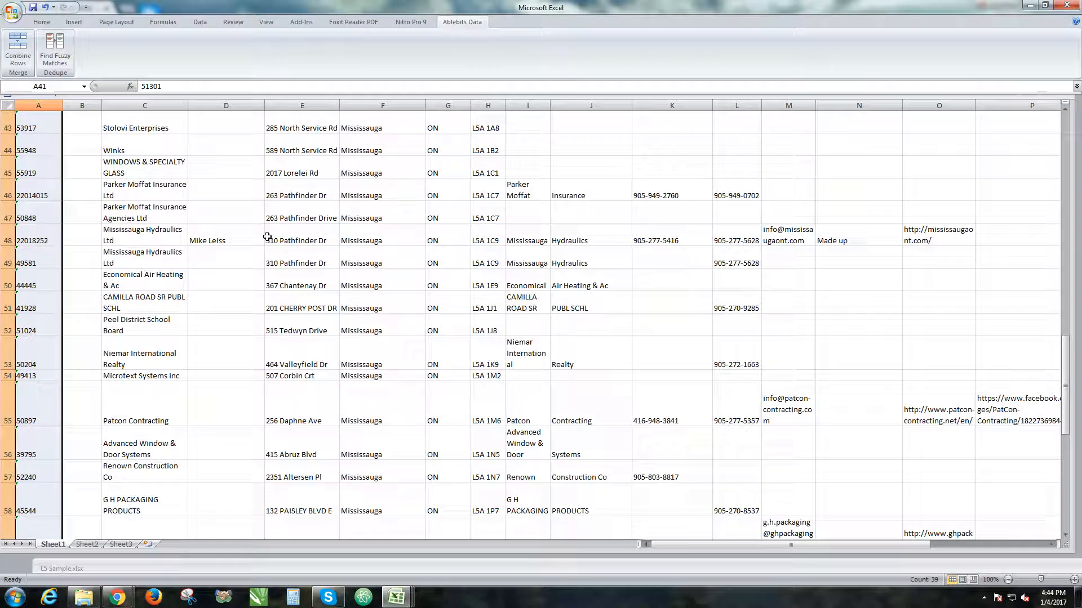
scroll(261, 236, down, 10)
scroll(257, 233, up, 6)
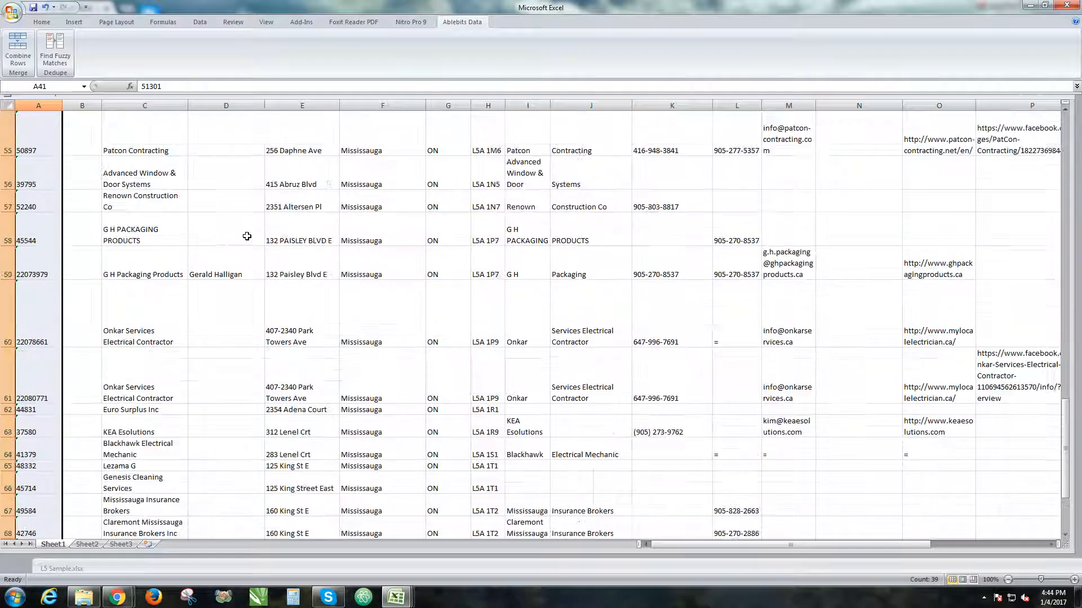
scroll(257, 233, up, 6)
click(293, 211)
scroll(292, 212, up, 8)
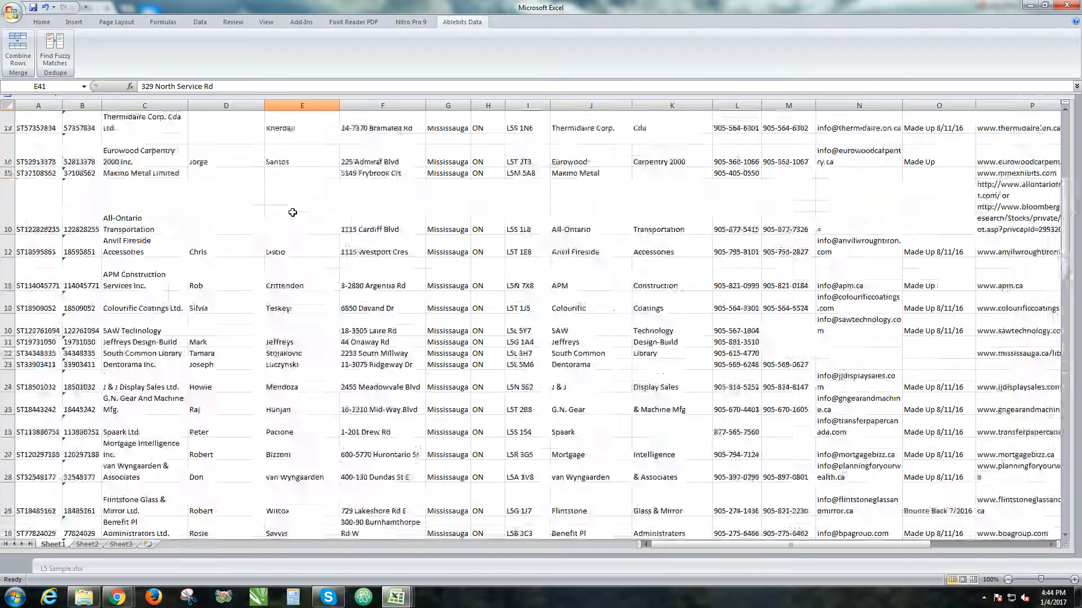
scroll(292, 212, up, 4)
scroll(335, 120, down, 13)
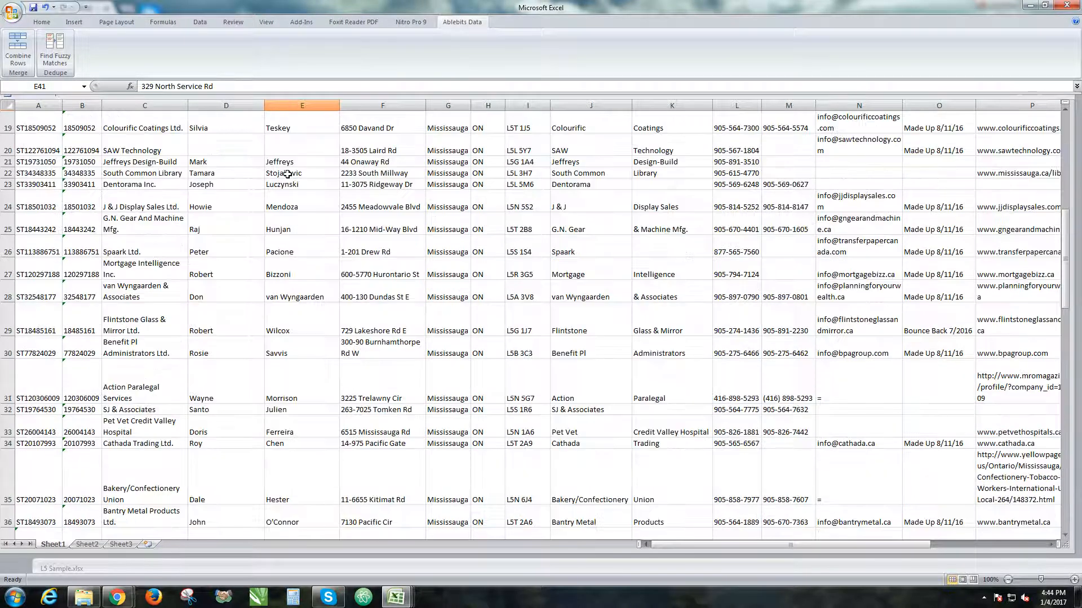
scroll(288, 286, up, 3)
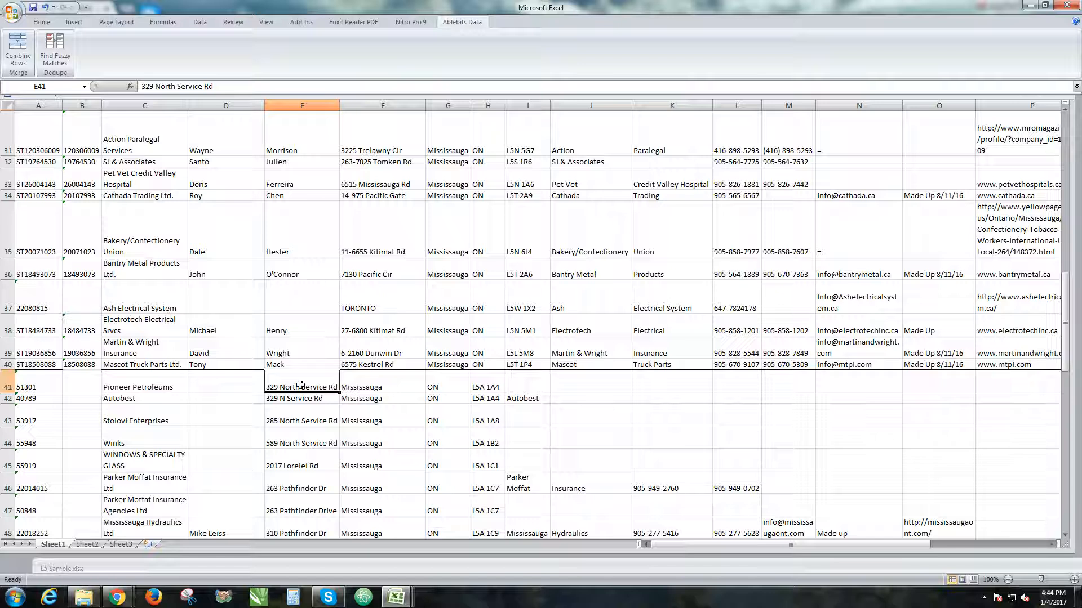
Cut the pasted block E41:X79 and paste it at F41 so the addresses fall under Address Line 1.
drag(336, 395, 743, 516)
drag(664, 606, 626, 487)
scroll(569, 366, up, 6)
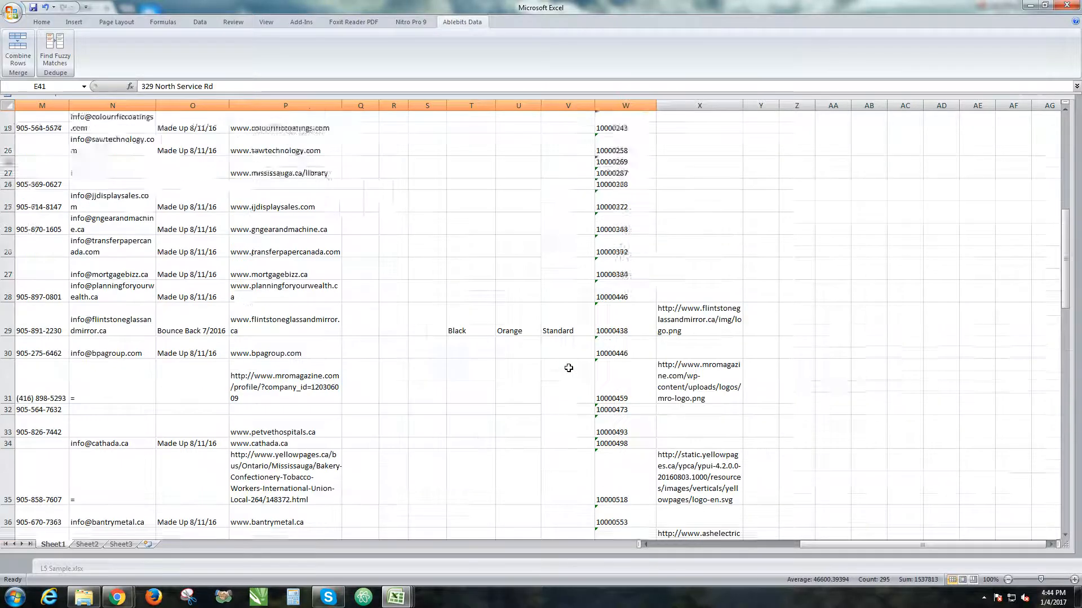
scroll(568, 361, down, 10)
scroll(568, 357, up, 2)
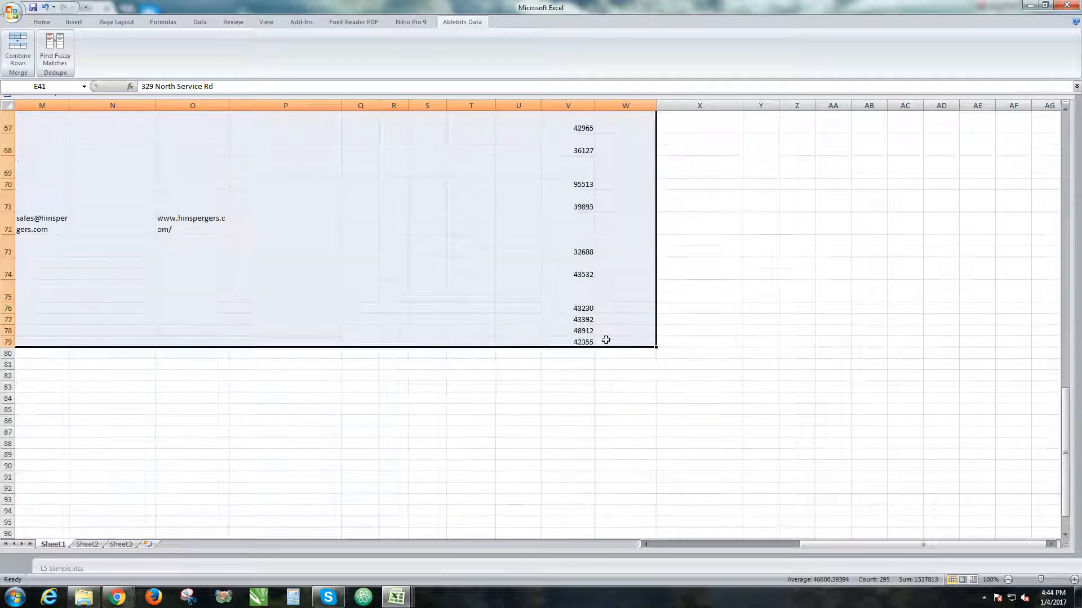
drag(702, 345, 299, 309)
scroll(299, 309, down, 4)
scroll(299, 309, up, 5)
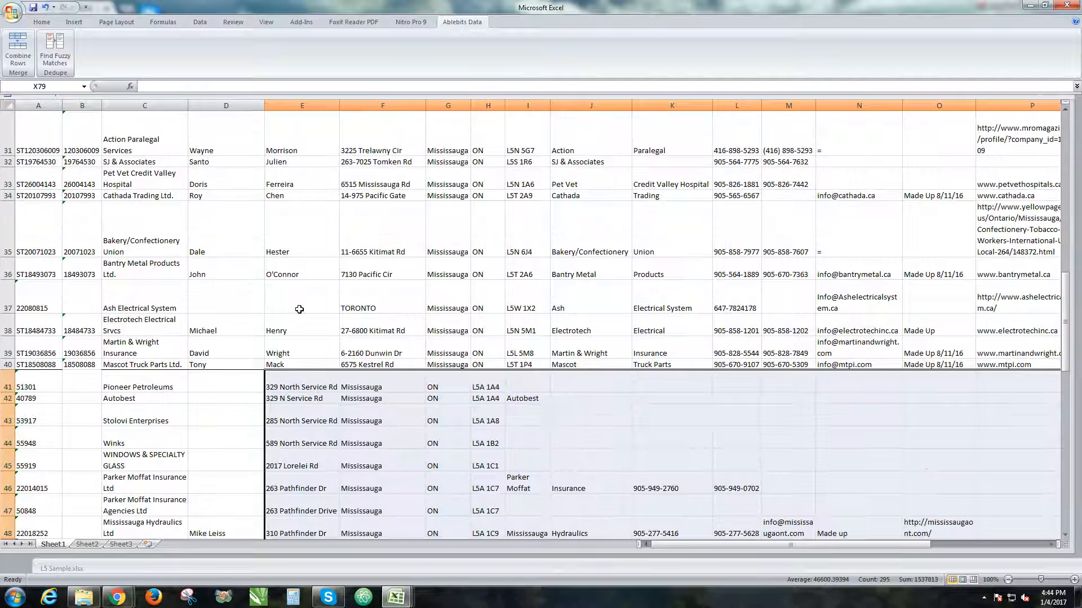
key(ctrl+x)
drag(855, 545, 690, 550)
scroll(473, 283, up, 12)
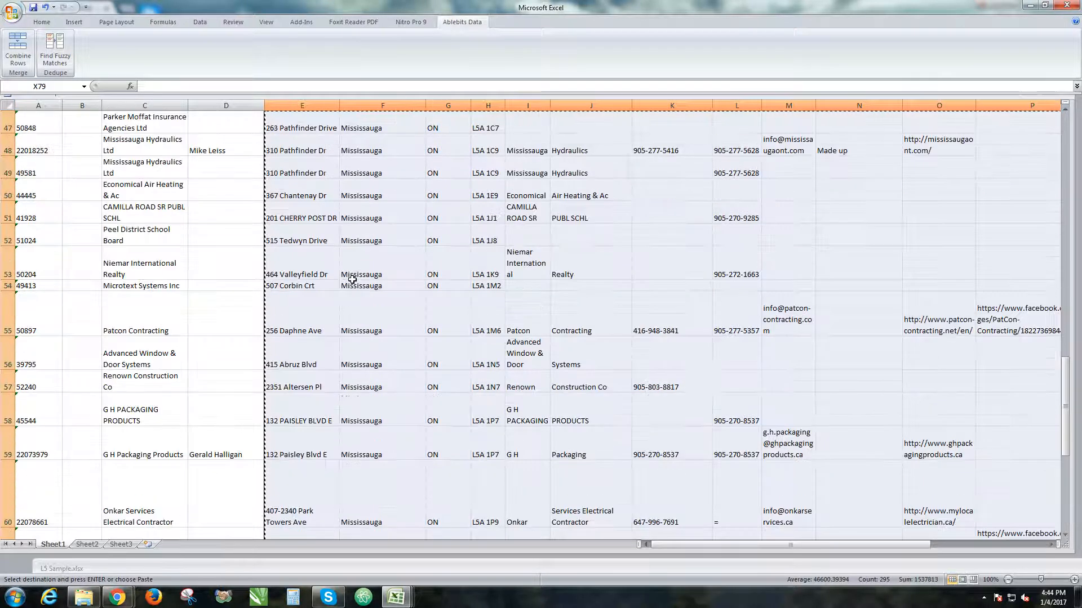
click(368, 341)
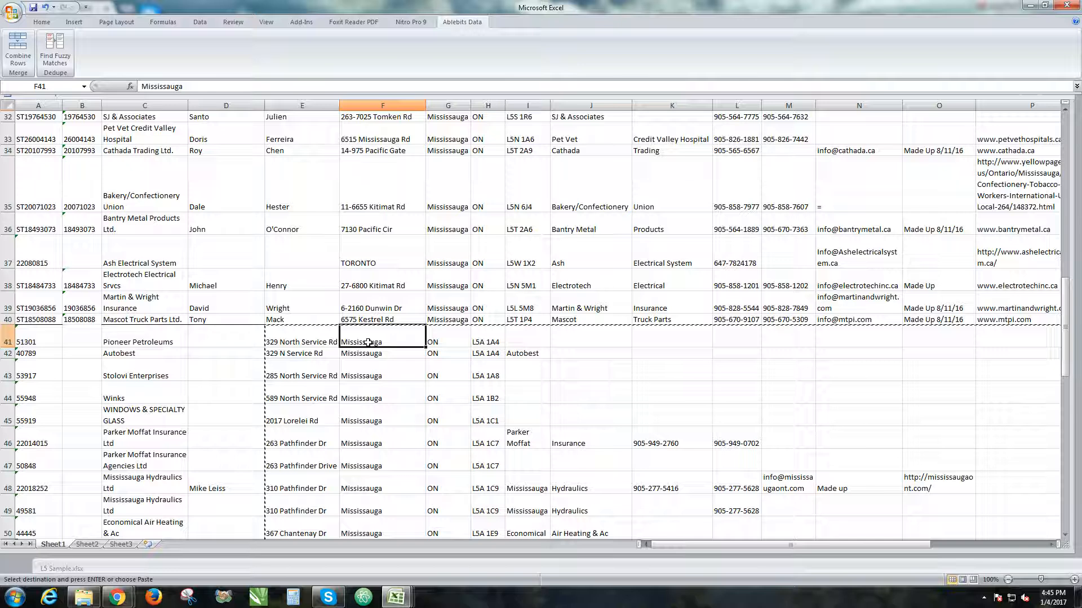
key(Return)
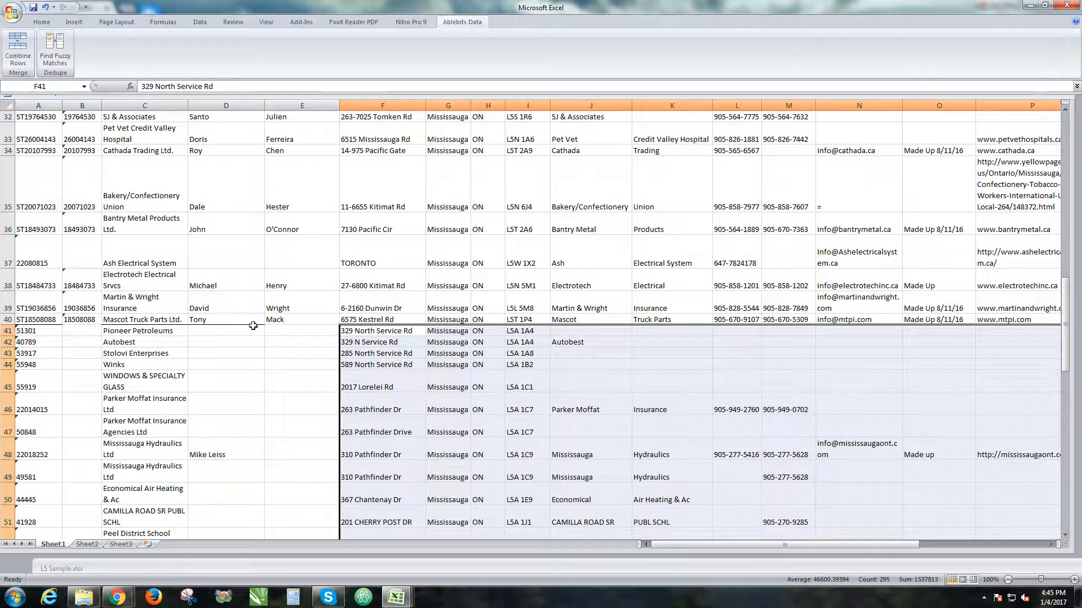
Check the shifted rows against the headers and the rows above, from Address Line 1 through the last columns.
scroll(310, 305, up, 10)
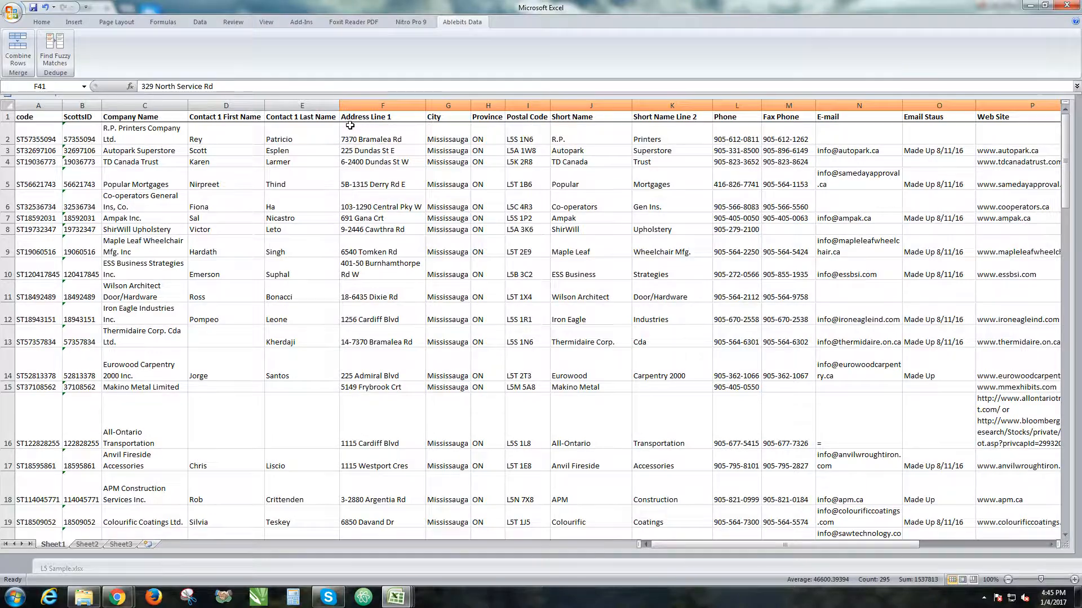
scroll(425, 123, down, 12)
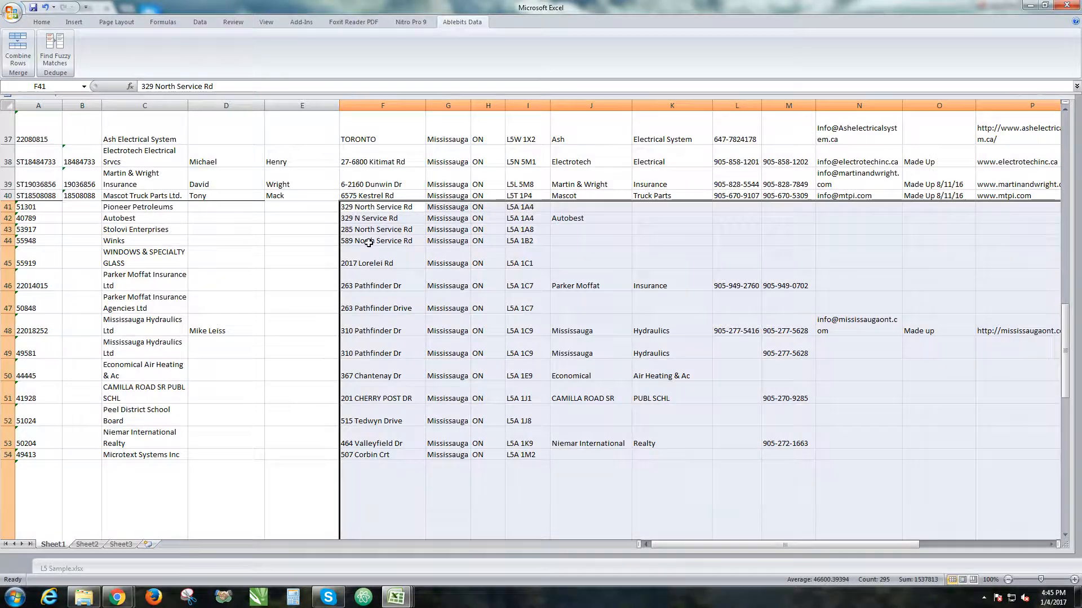
scroll(378, 269, up, 12)
scroll(450, 294, down, 16)
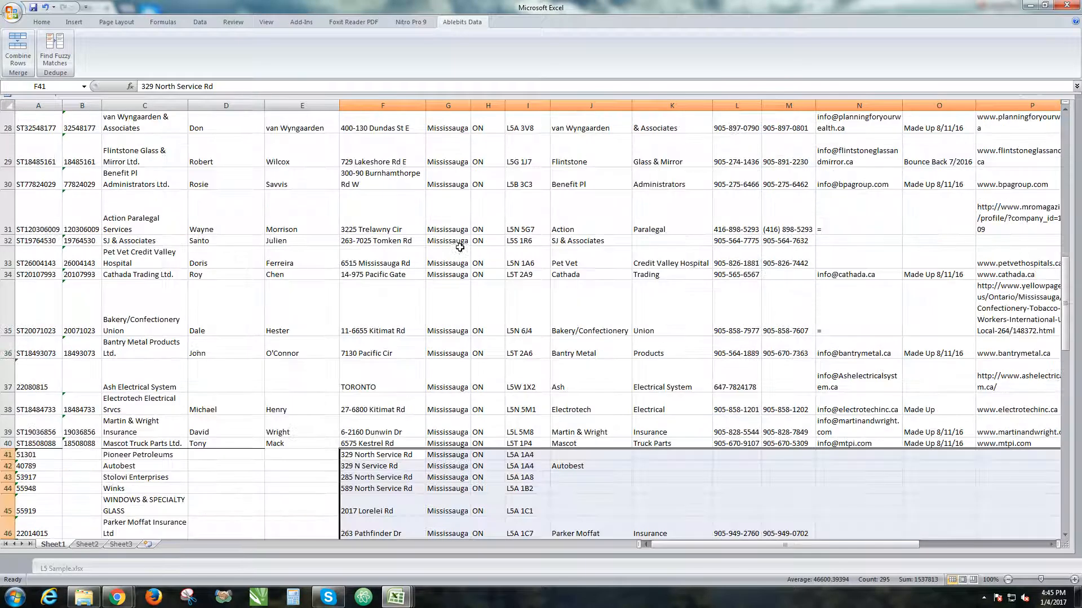
scroll(451, 295, down, 2)
scroll(471, 162, up, 3)
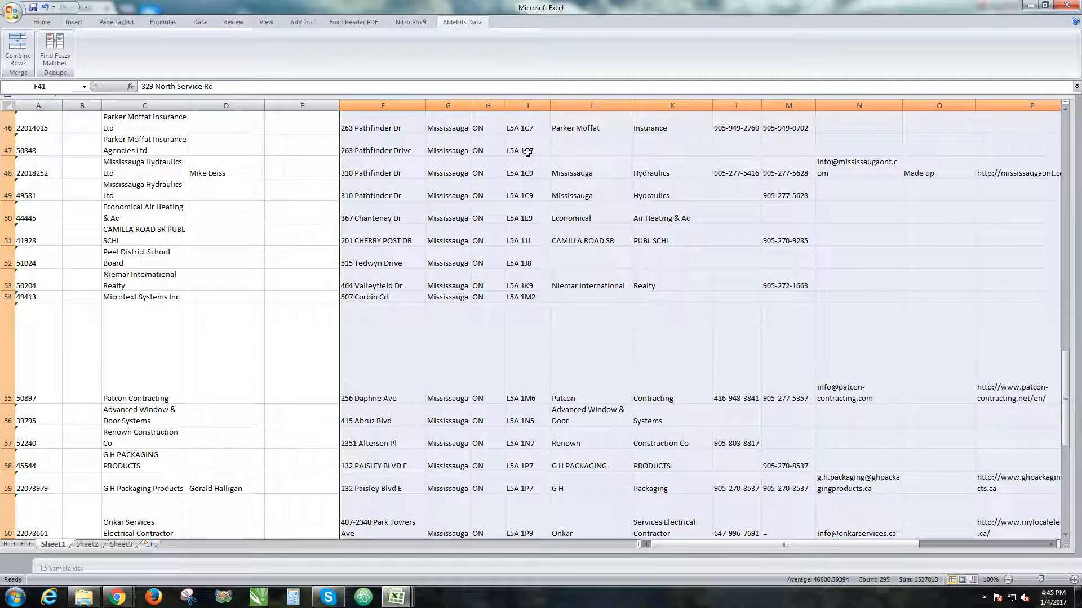
scroll(630, 161, up, 4)
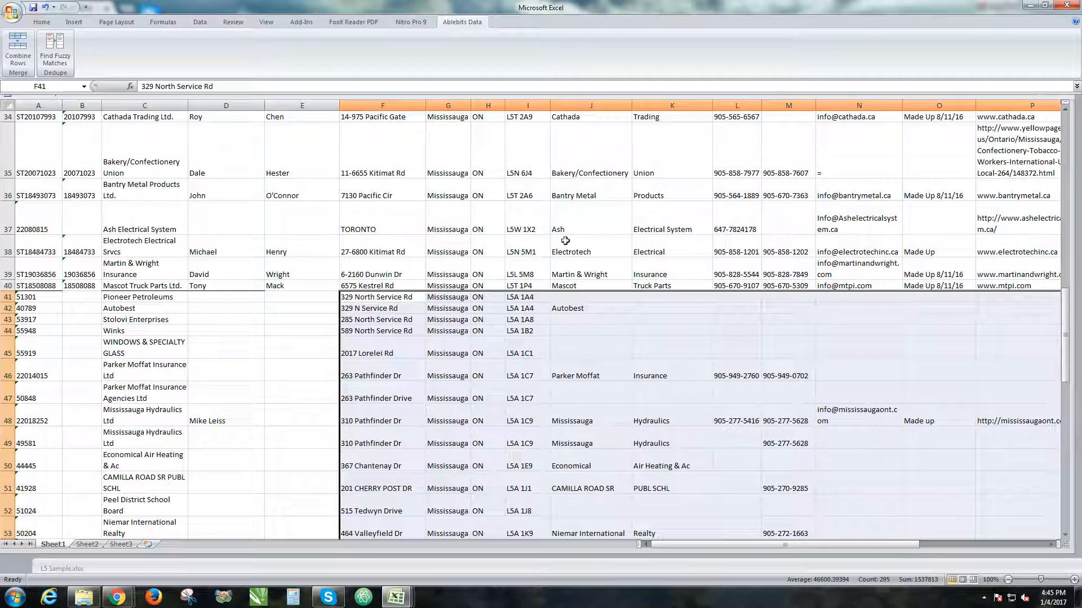
drag(662, 544, 769, 546)
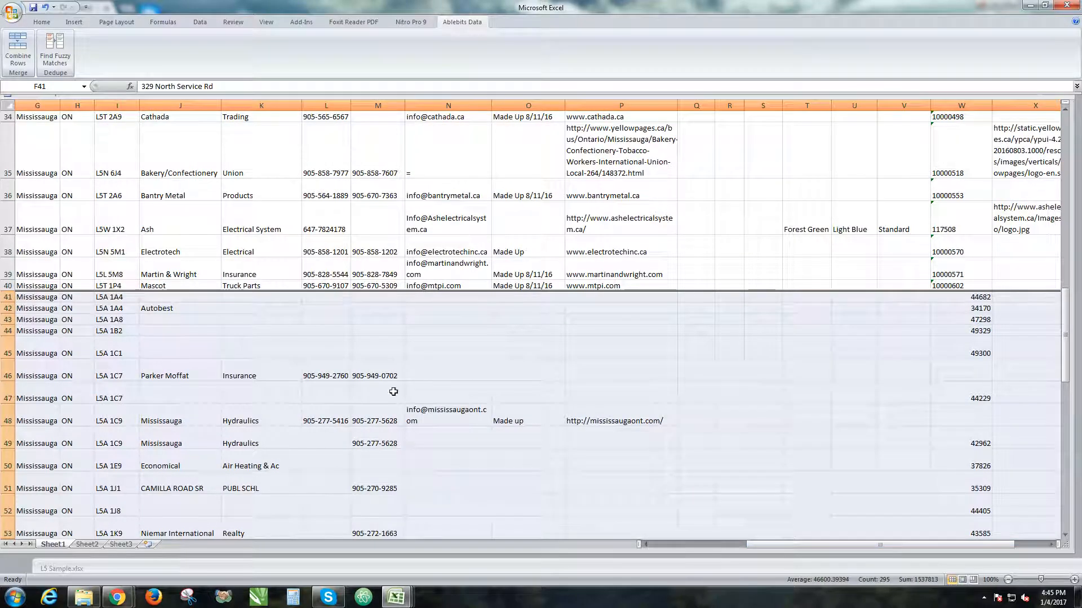
drag(941, 545, 972, 543)
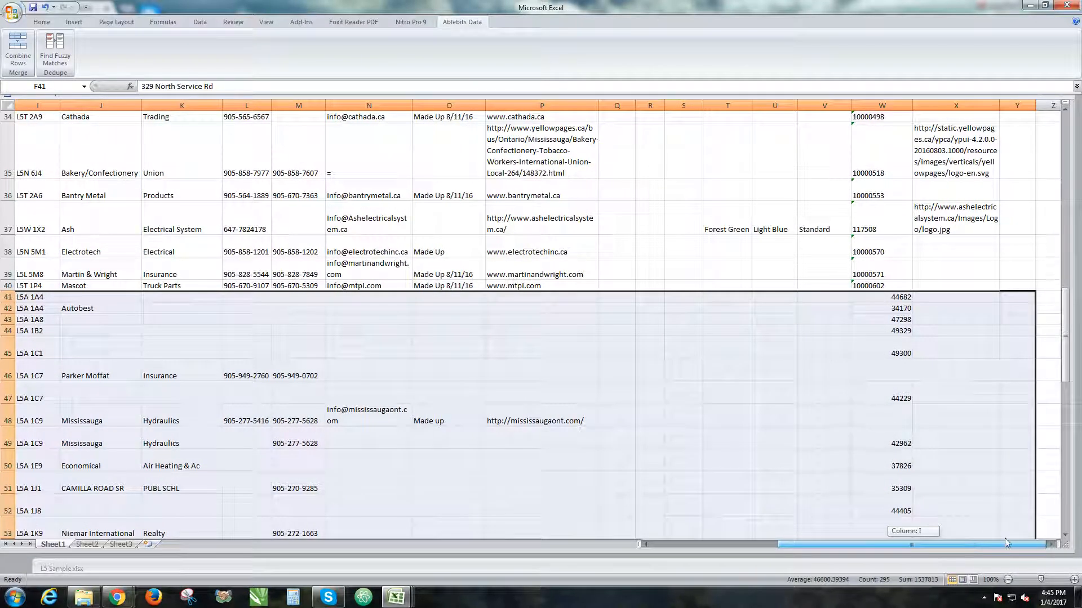
scroll(918, 264, up, 11)
scroll(923, 314, down, 13)
drag(877, 545, 691, 538)
scroll(119, 189, up, 10)
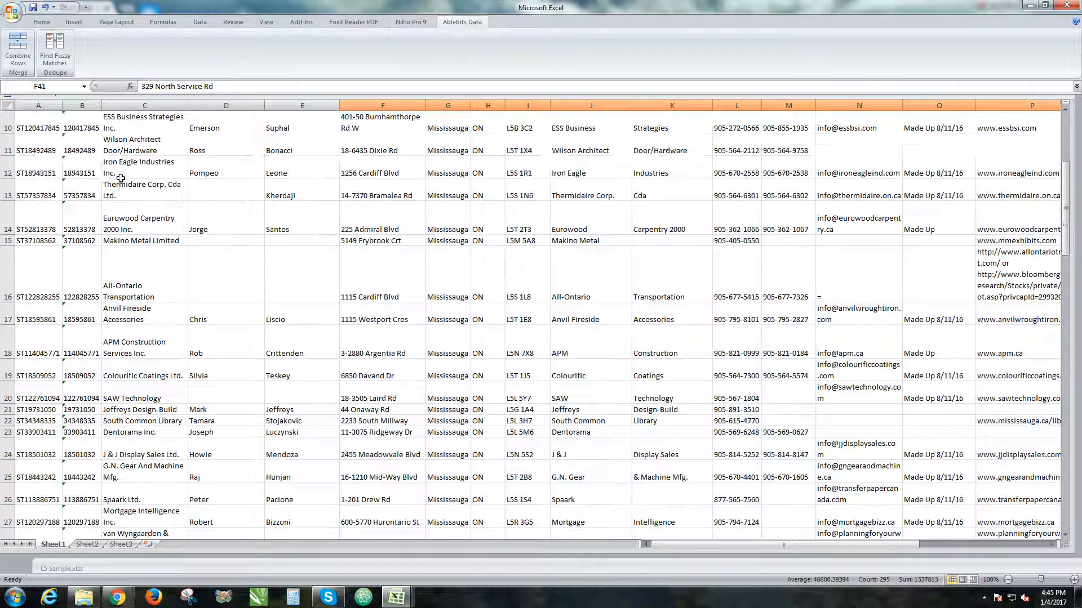
scroll(119, 189, up, 4)
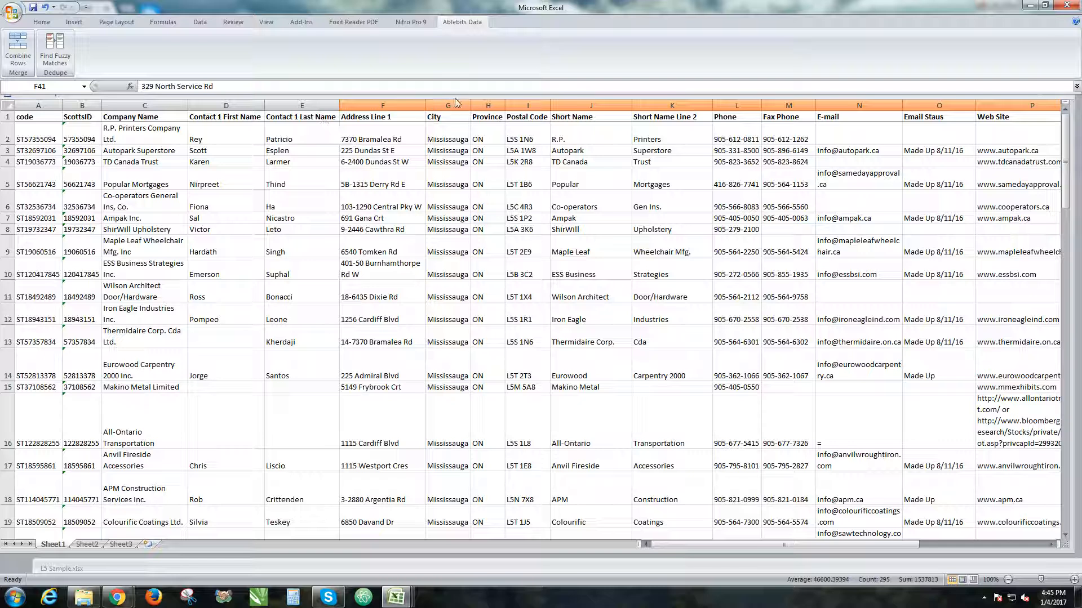
Maximize the L5 Scotts Sample workbook window and check where the pasted rows join the original list.
drag(454, 97, 447, 140)
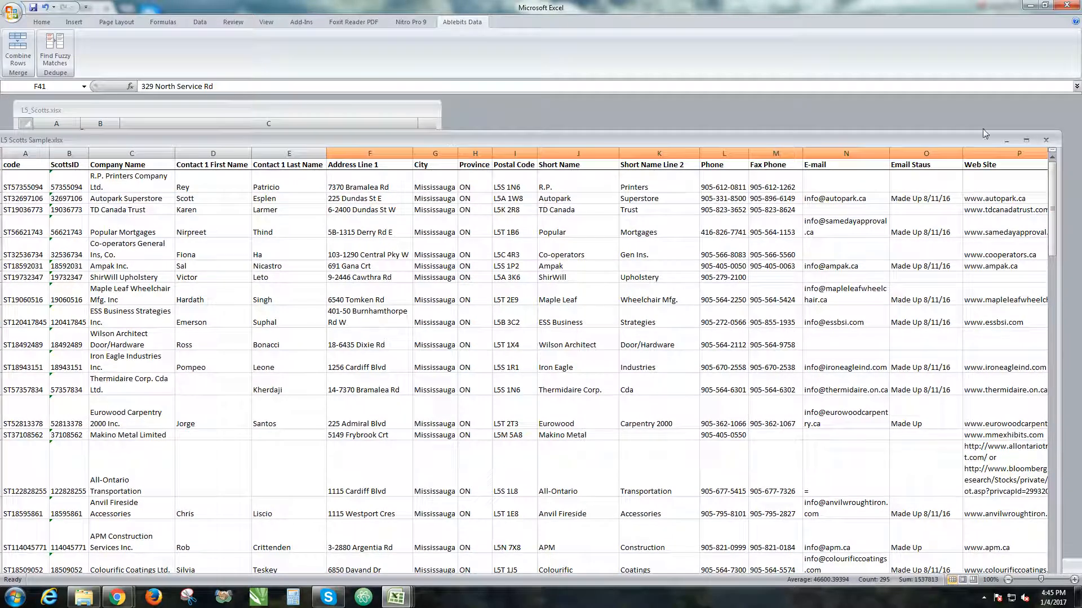
click(1026, 141)
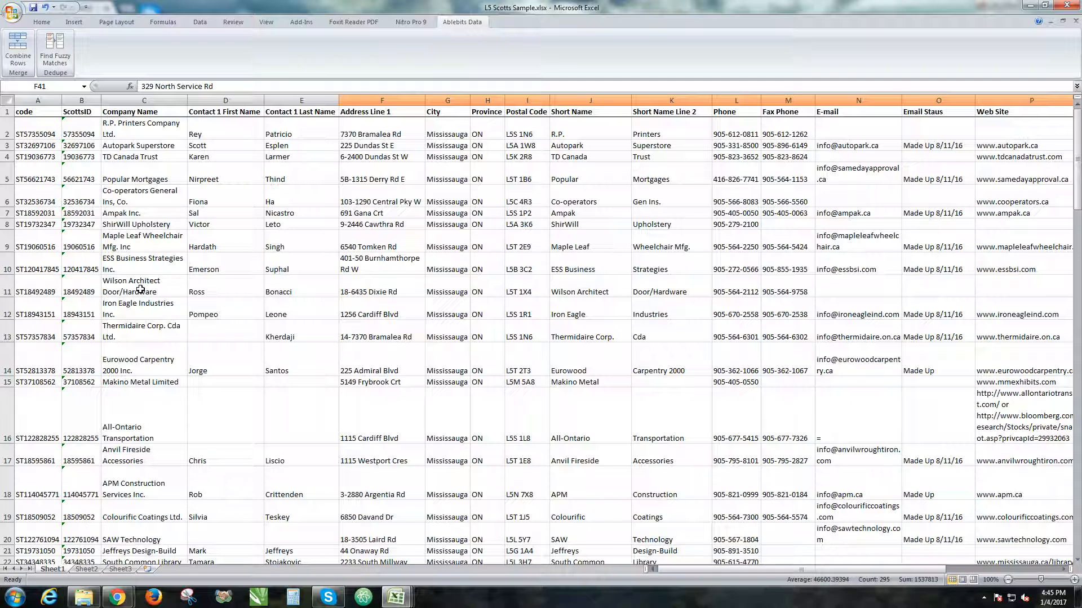
scroll(115, 248, down, 8)
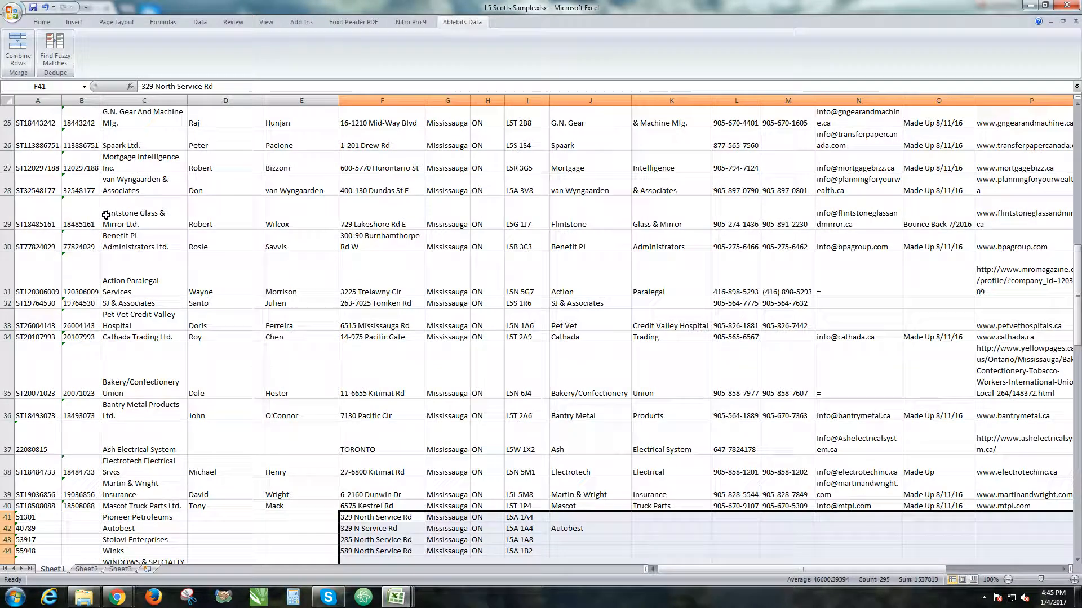
scroll(107, 214, up, 3)
scroll(107, 213, up, 5)
click(107, 214)
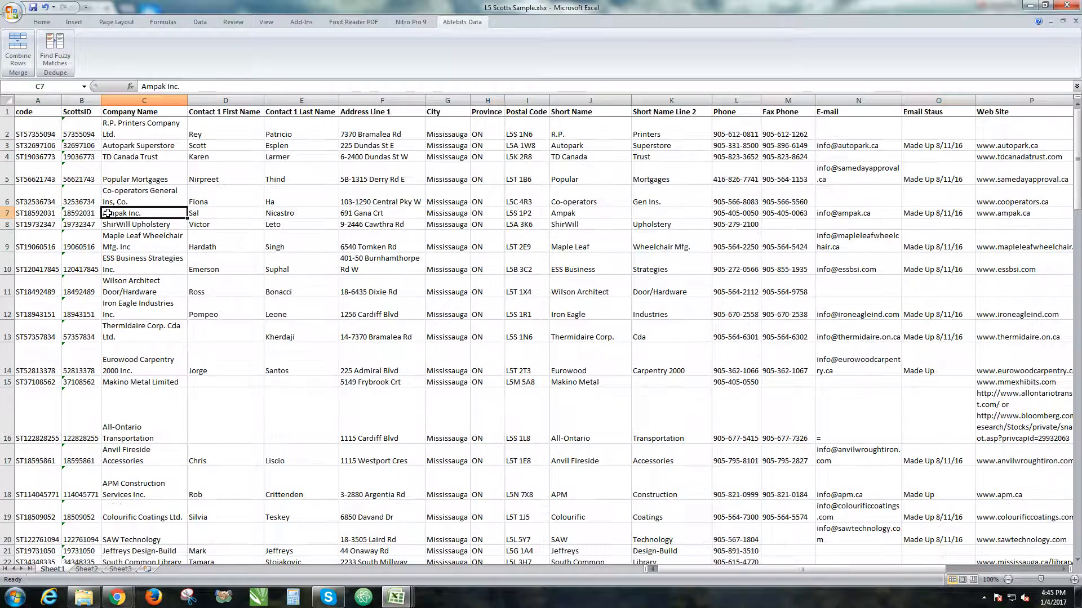
Review the combined list from the header row down through the pasted rows beyond row 41.
drag(36, 114, 688, 394)
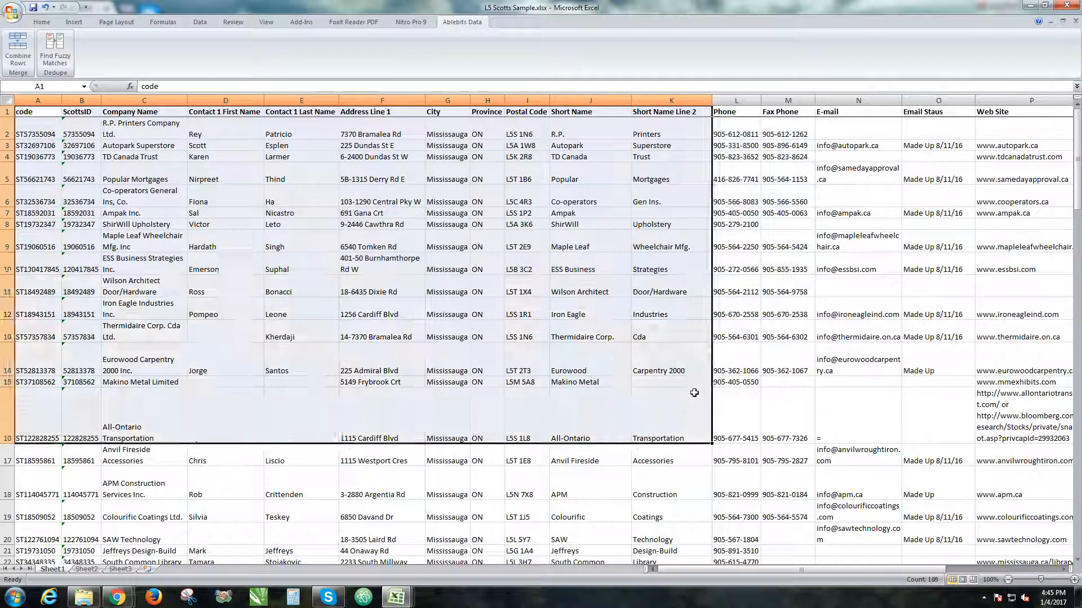
click(694, 392)
scroll(683, 393, down, 10)
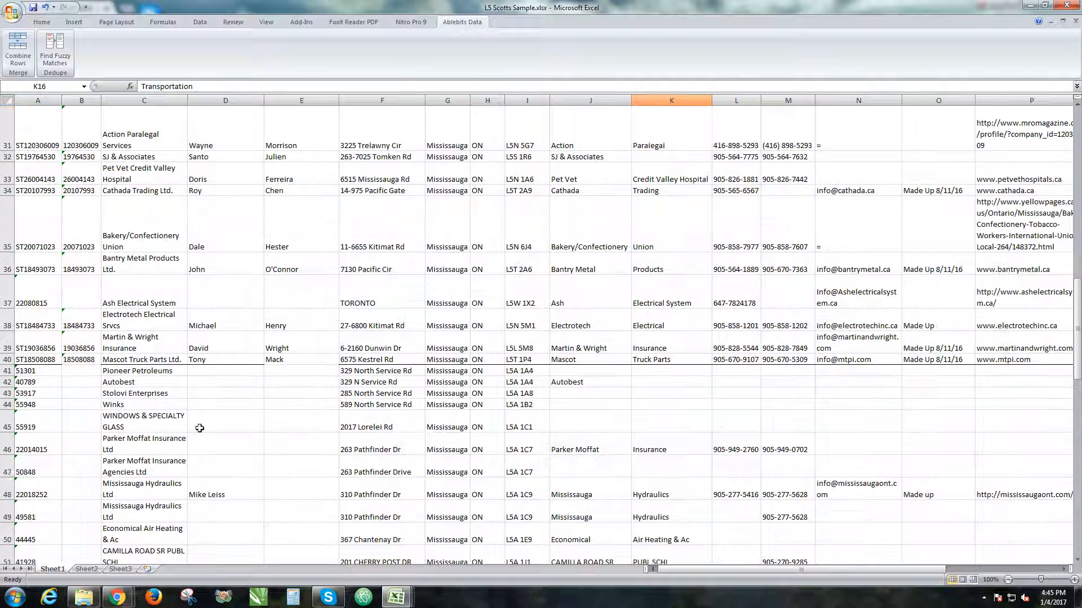
scroll(82, 307, down, 6)
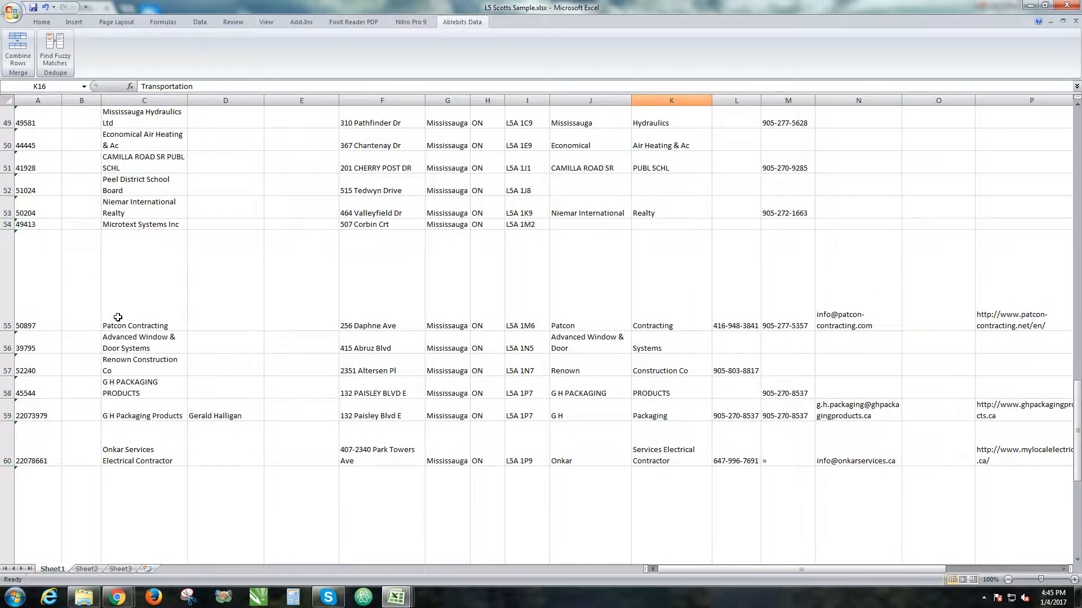
scroll(115, 313, up, 11)
scroll(125, 313, up, 4)
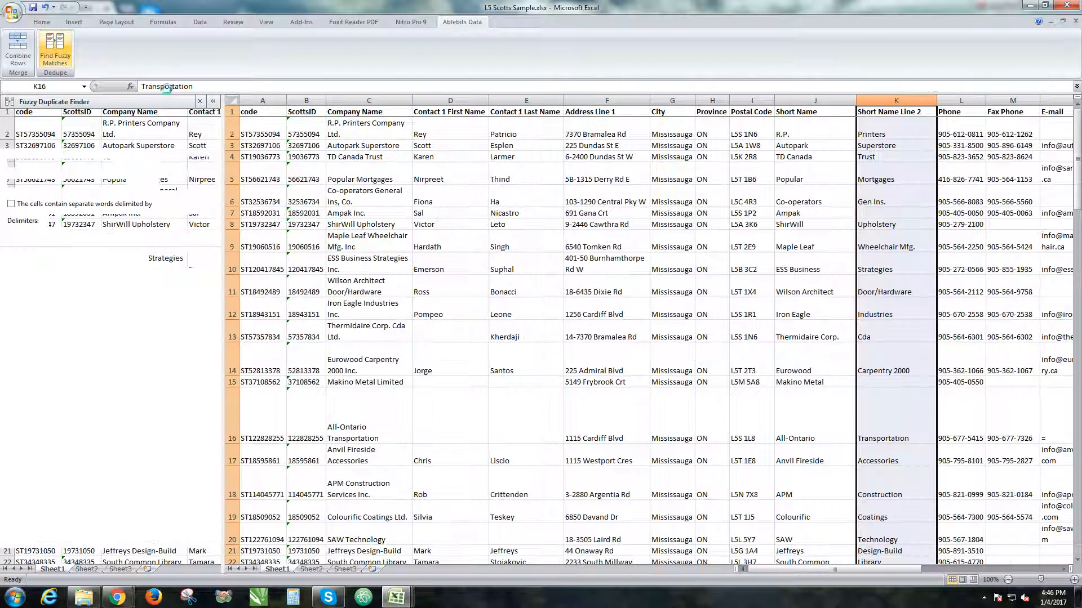
Enter the test words Bit and Bin in the empty cells F91 and F92 below the list.
click(655, 152)
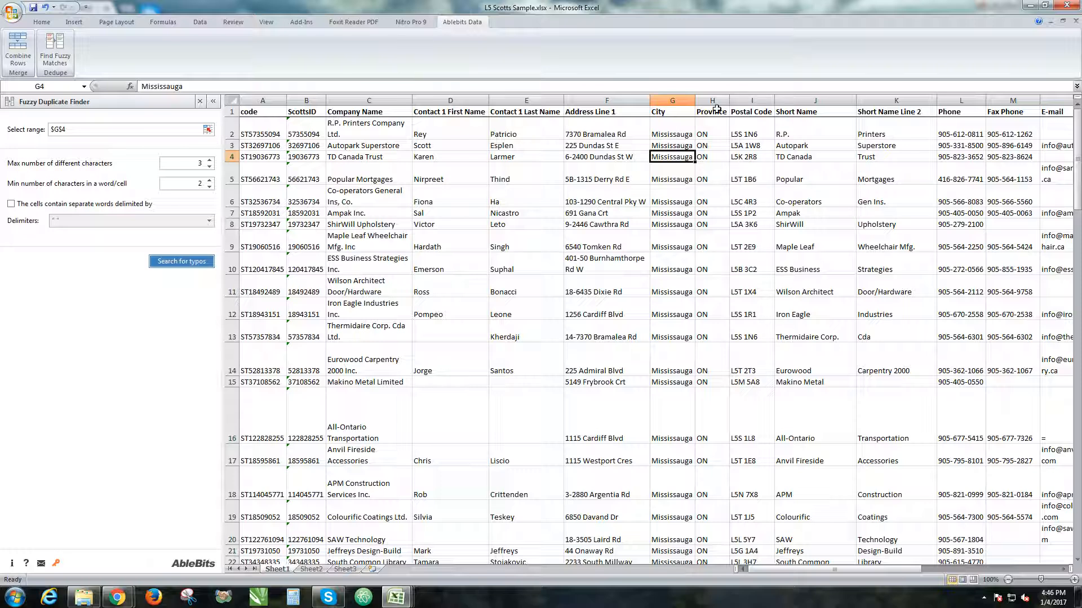
scroll(543, 195, down, 20)
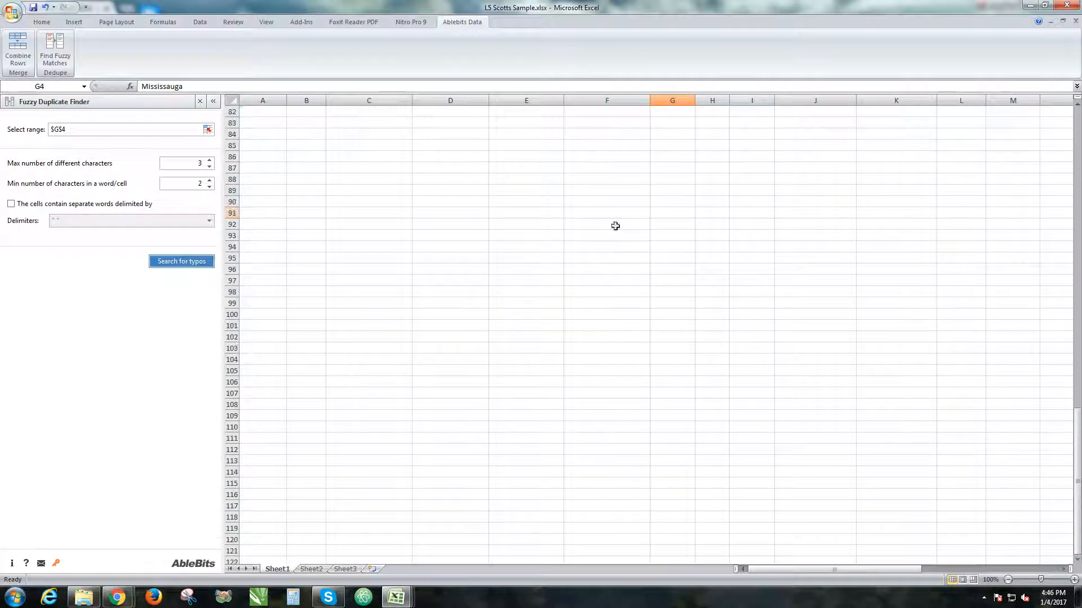
click(633, 214)
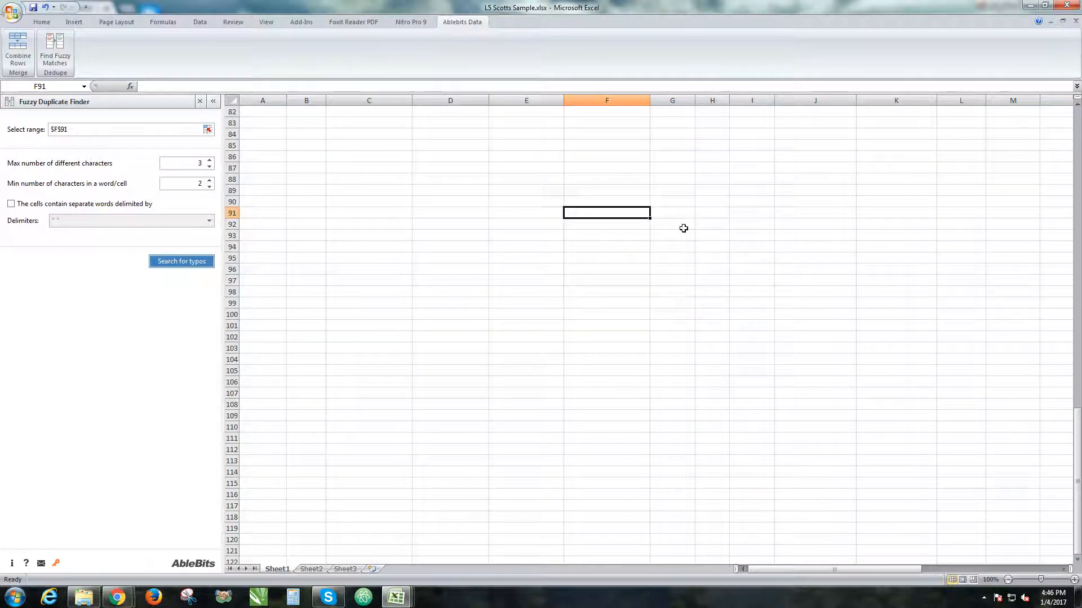
text(Bit)
key(Return)
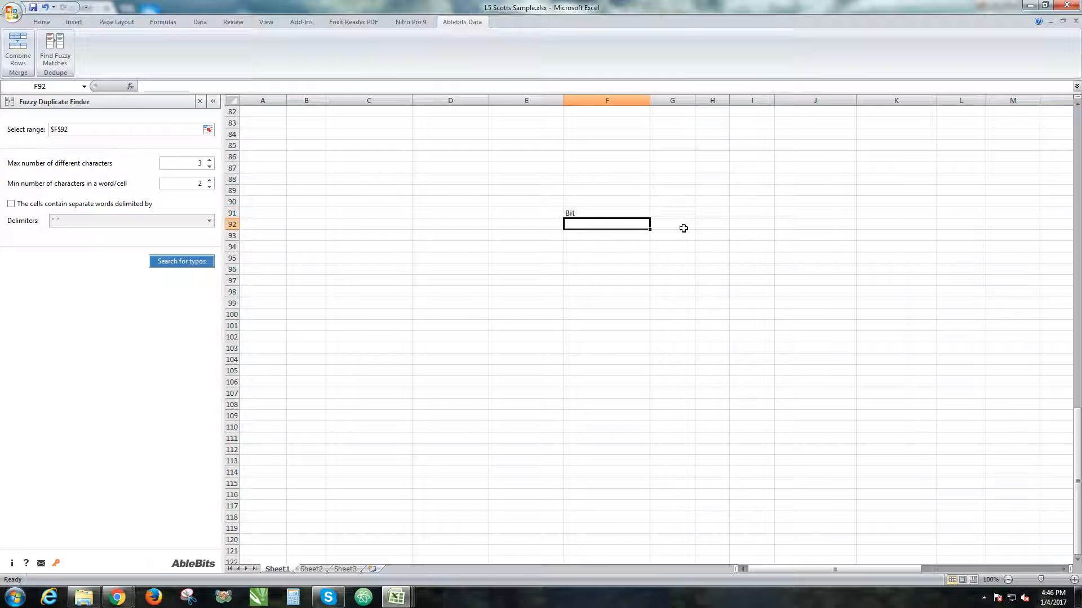
text(B)
key(Return)
key(Up)
key(Up)
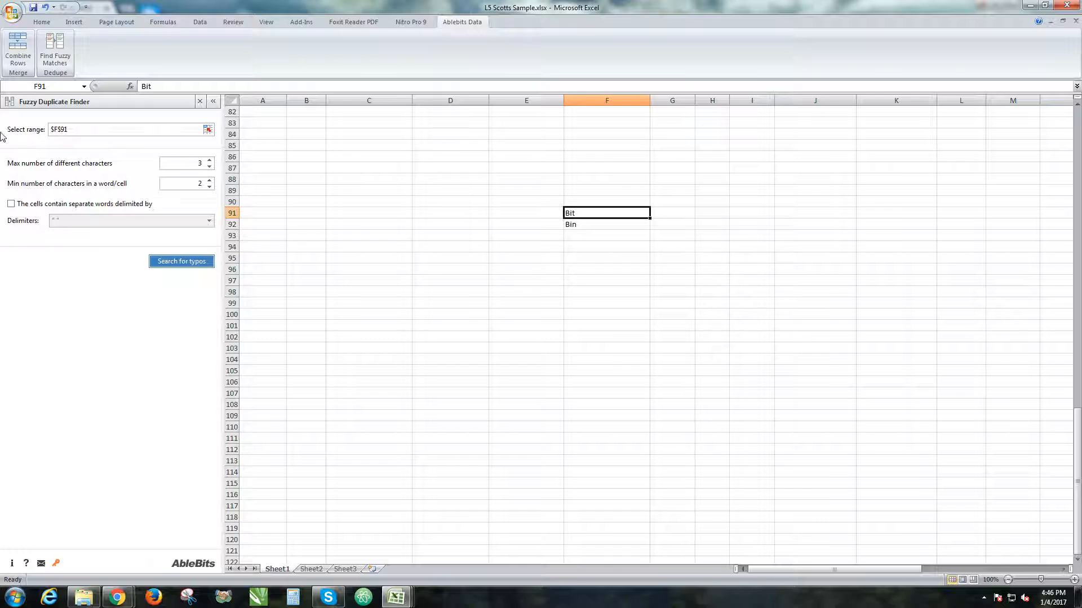
Set the Fuzzy Duplicate Finder's search range to the test words in F91:F92.
click(46, 128)
click(626, 215)
drag(625, 214, 625, 229)
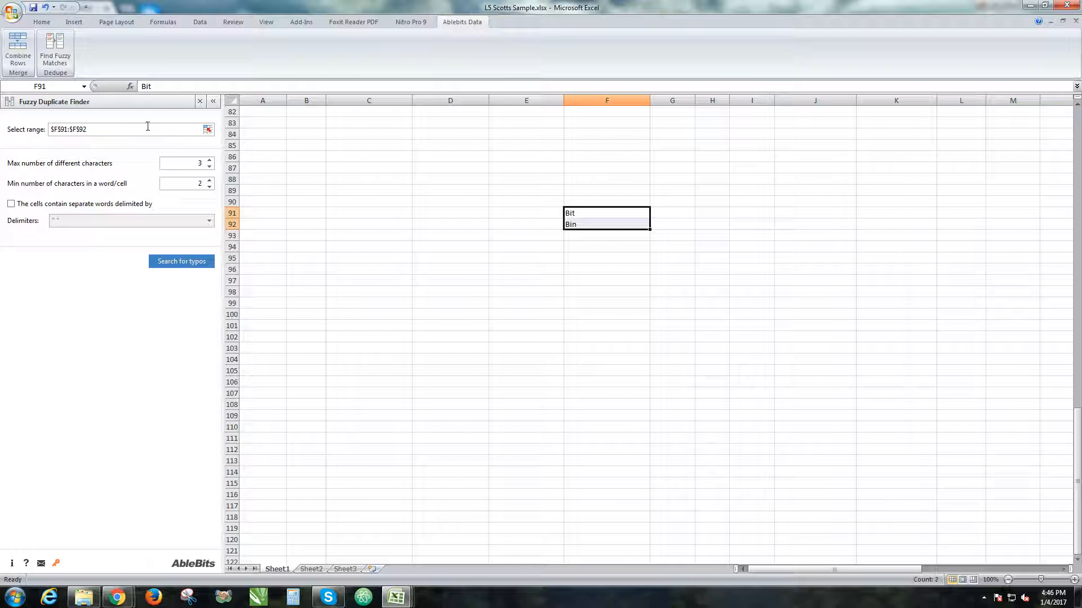
drag(476, 145, 957, 439)
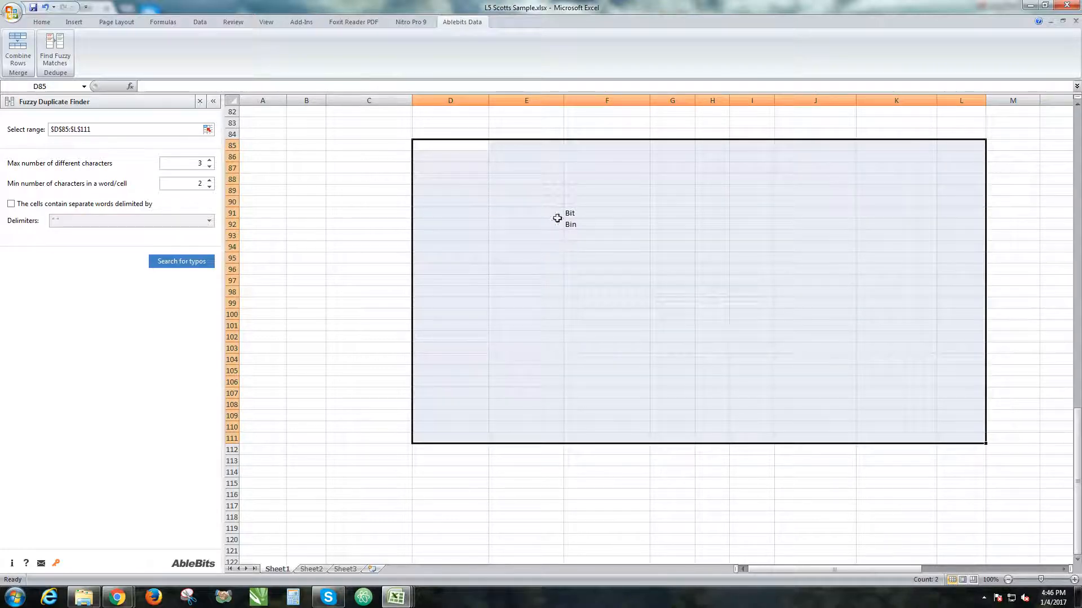
click(586, 211)
drag(586, 211, 574, 224)
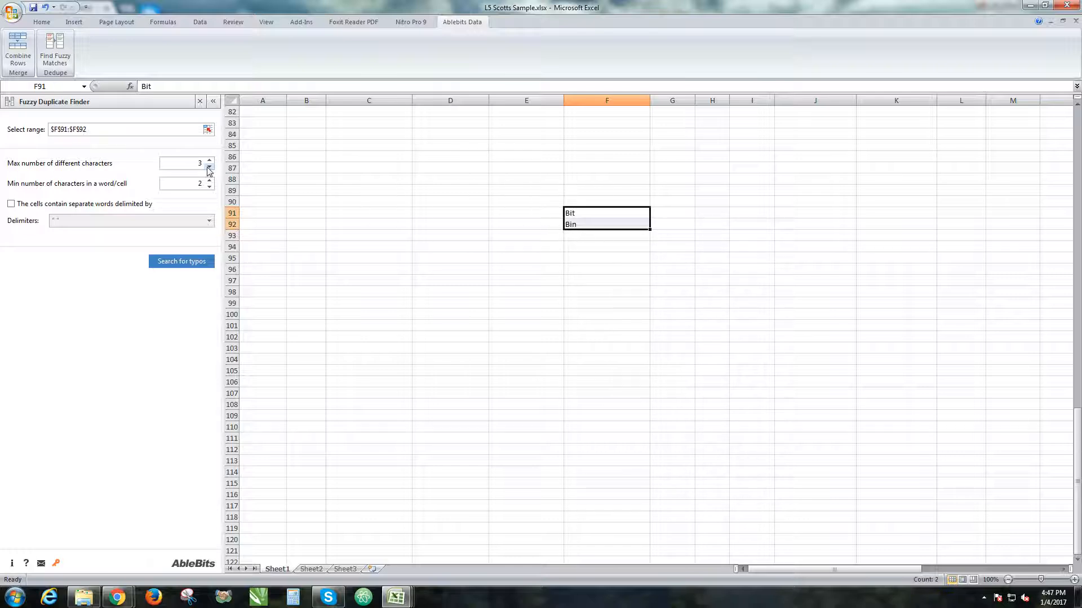
Set the maximum number of different characters to 1, search for typos and inspect the Bit match group.
drag(197, 165, 202, 163)
click(189, 263)
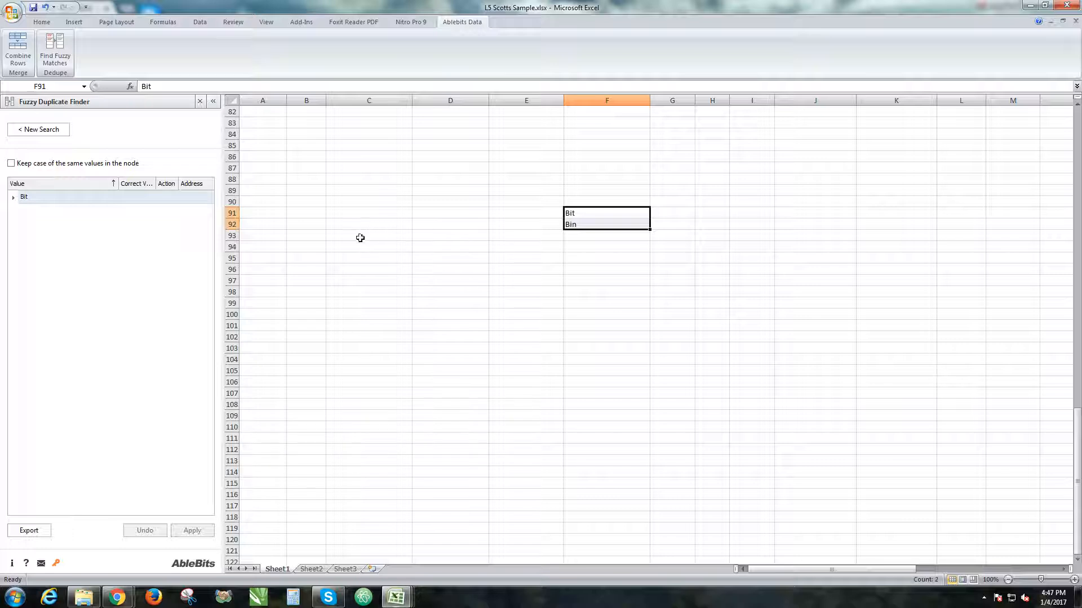
click(13, 197)
click(13, 197)
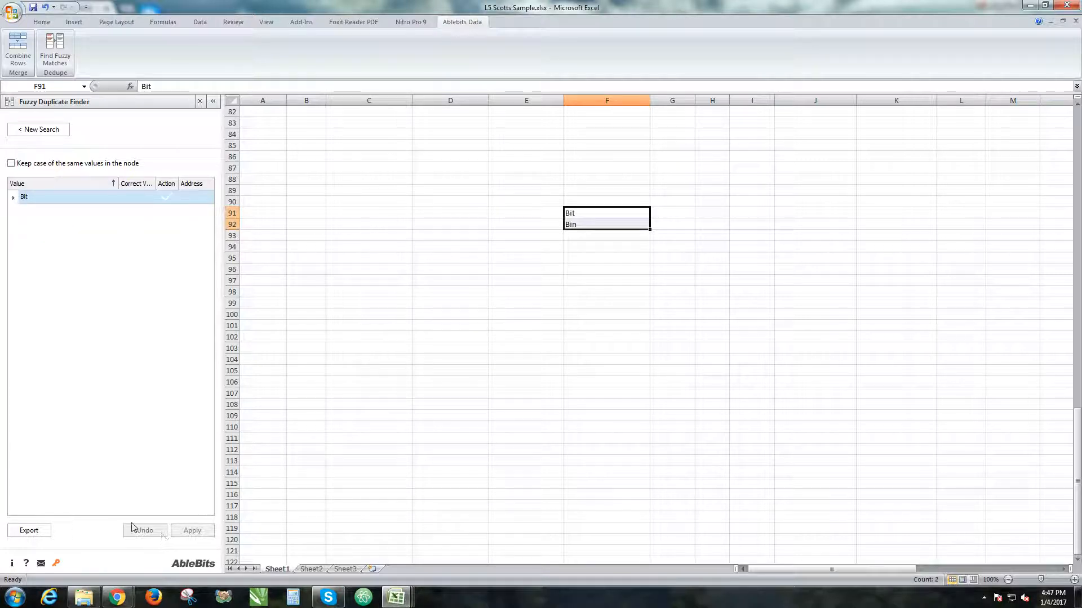
Close the Fuzzy Duplicate Finder and replace the test words in F91 and F92 with Little and Brittle.
click(201, 102)
double_click(374, 213)
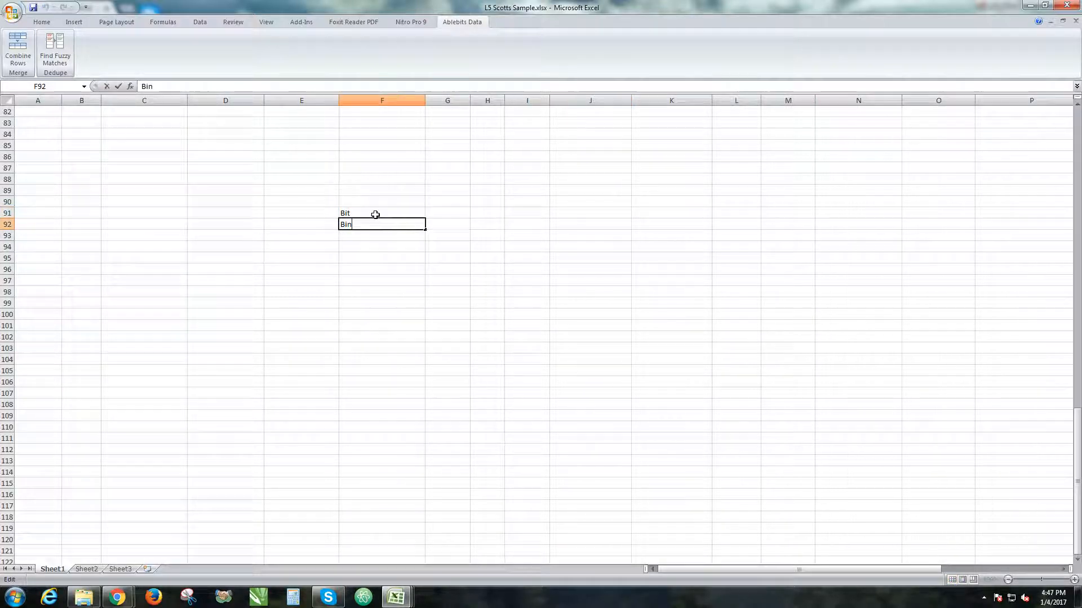
double_click(365, 213)
text(Little)
key(Tab)
key(Return)
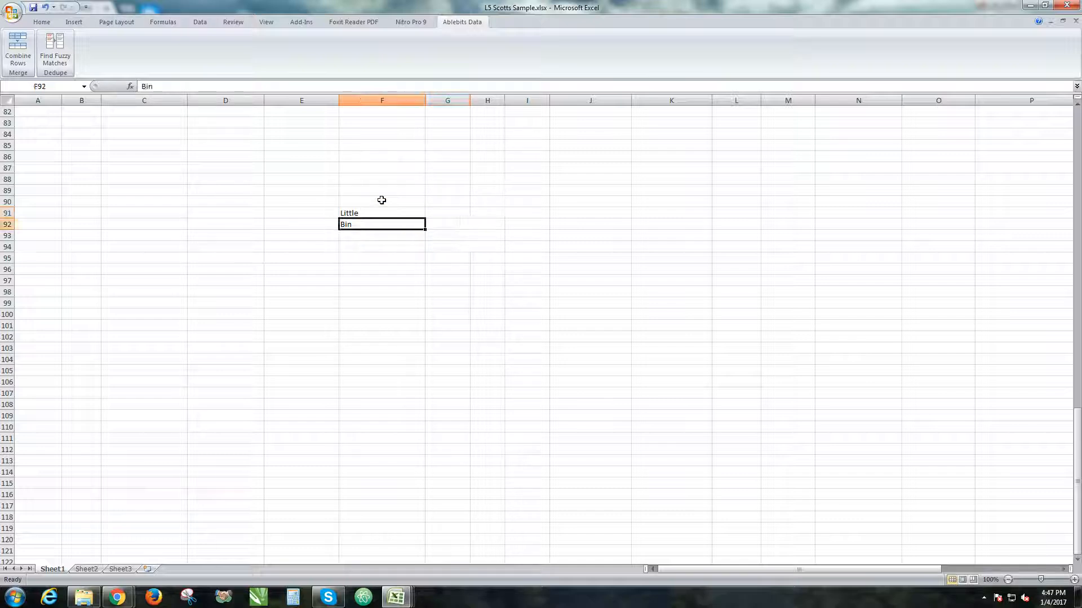
text(Brittle)
key(Up)
key(Down)
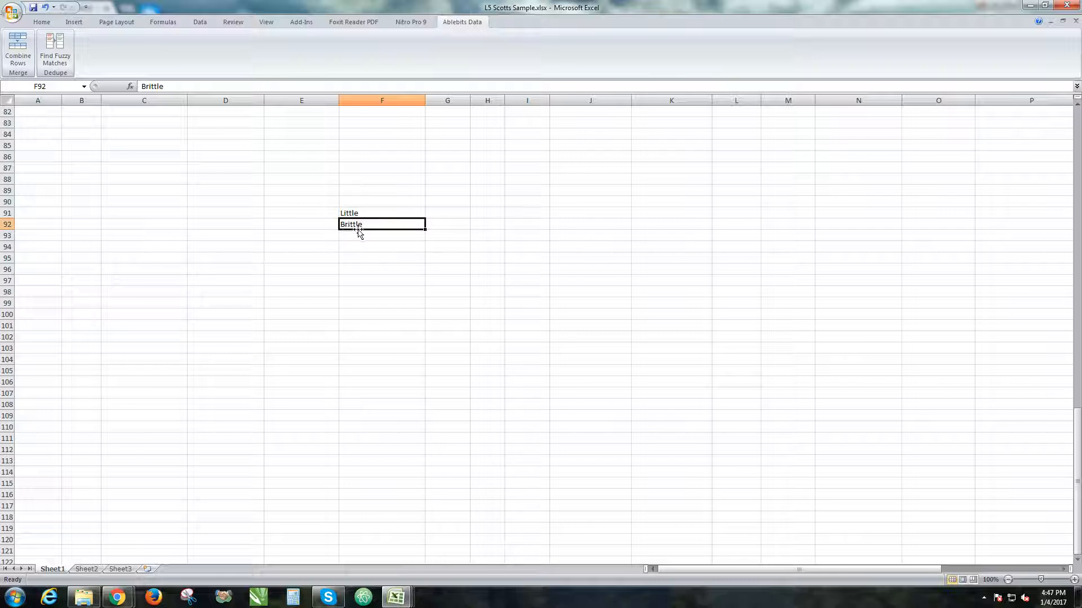
Run the Fuzzy Duplicate Finder on F91:F92 with a maximum of 1 different character.
drag(358, 213, 357, 224)
click(55, 48)
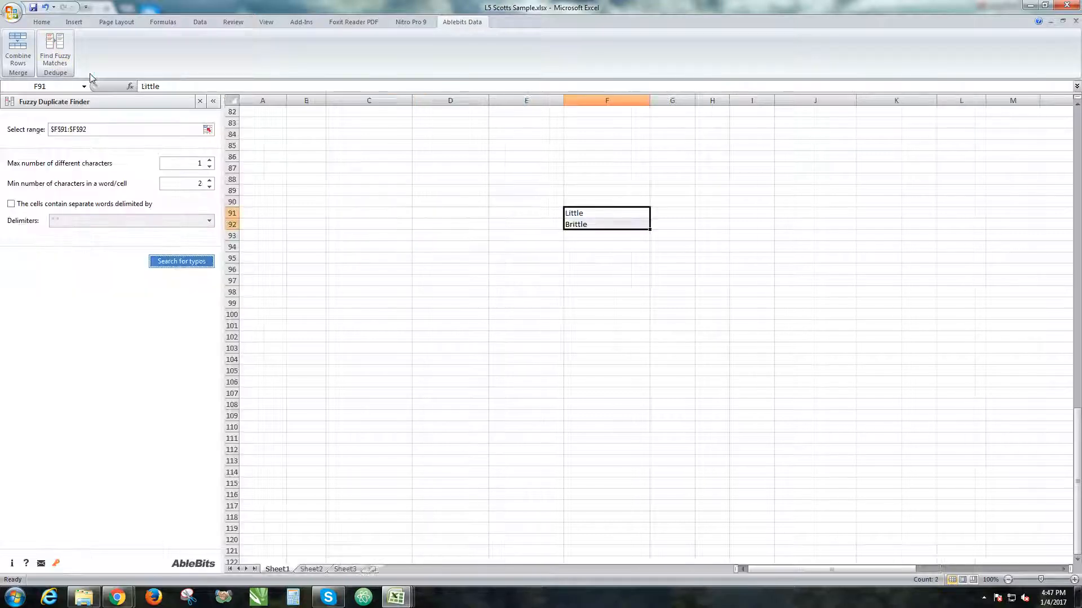
click(173, 162)
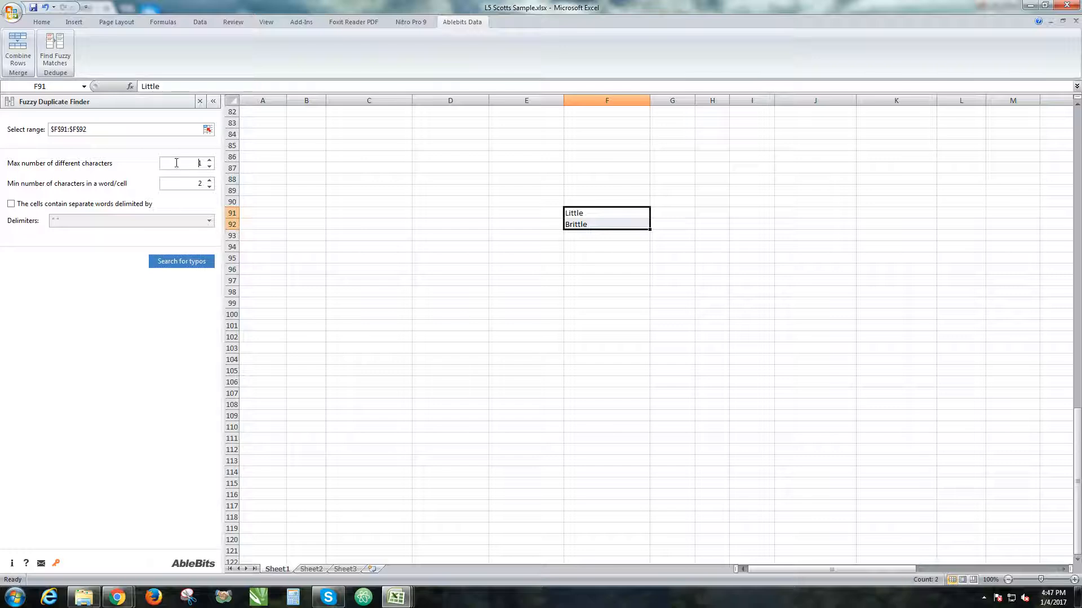
click(188, 264)
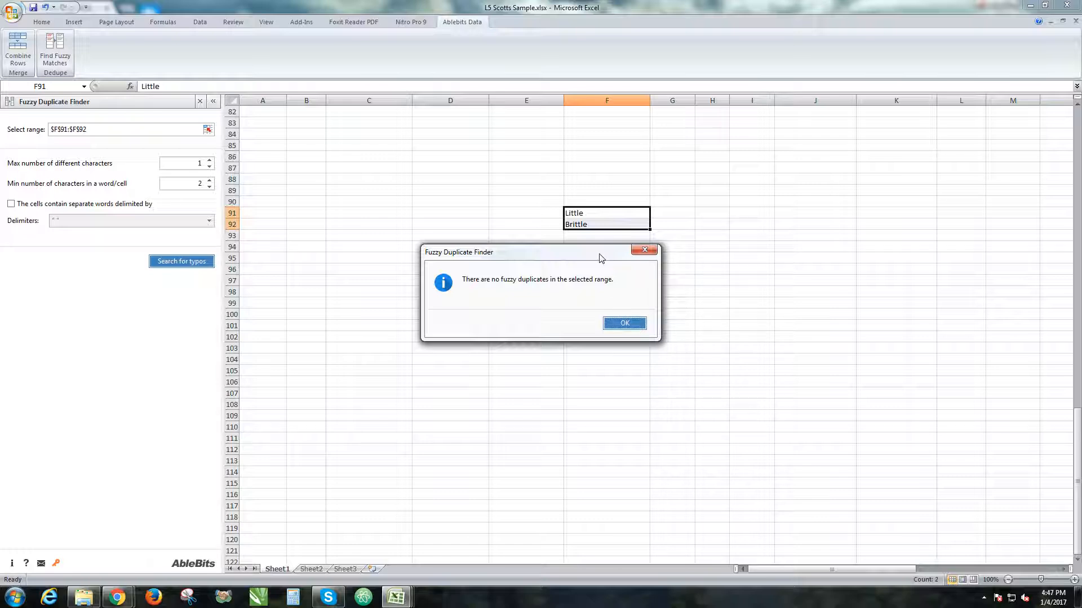
click(635, 322)
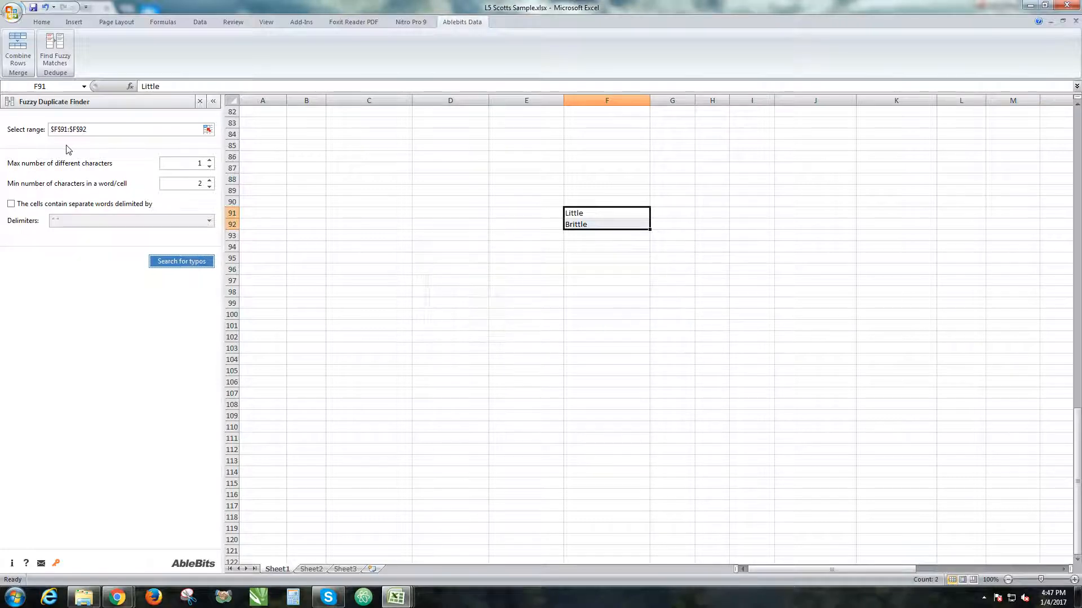
Set the maximum number of different characters to 2, search F91:F92 for typos and expand the Little match group.
double_click(198, 164)
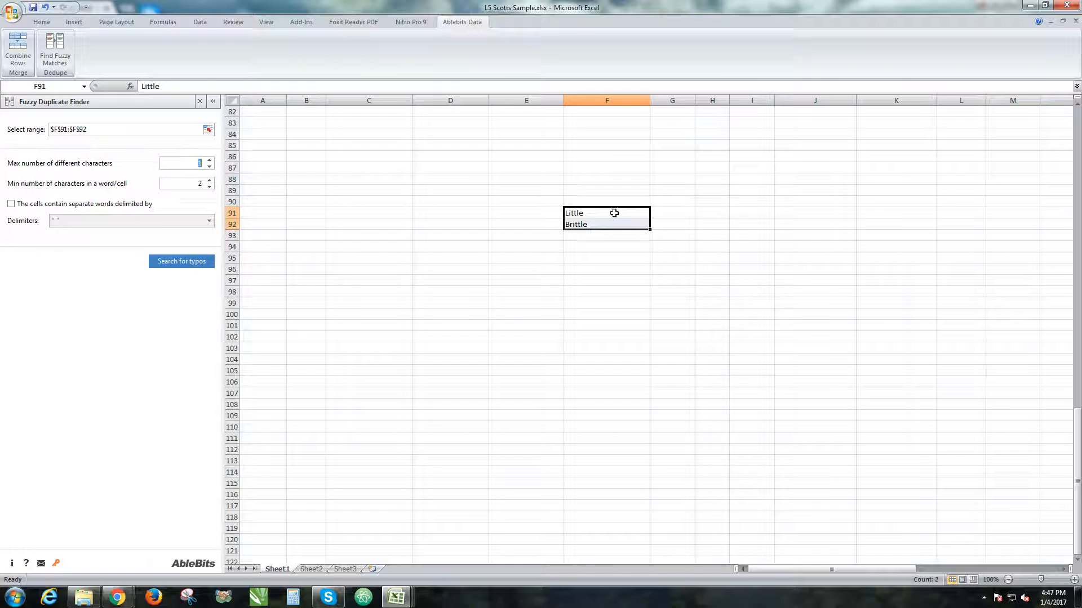
click(176, 167)
double_click(195, 162)
text(2)
click(192, 262)
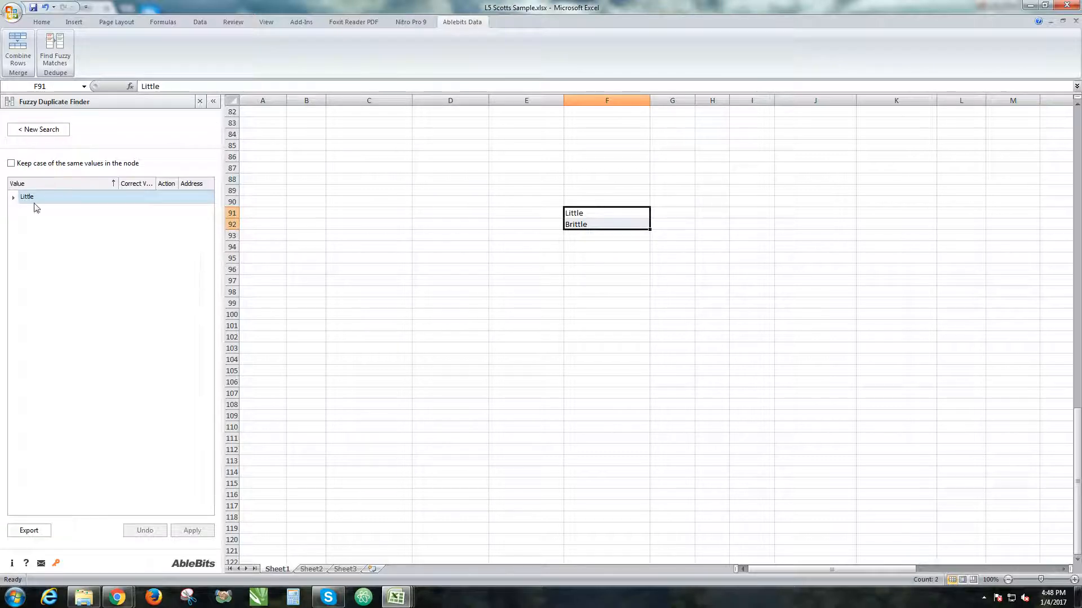
click(14, 197)
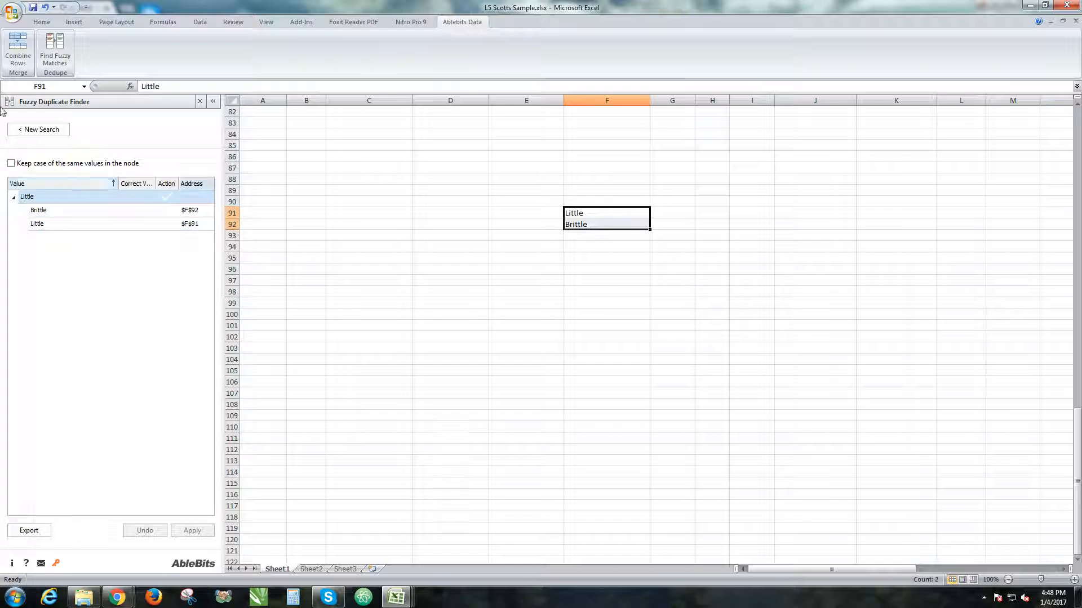
Start a new fuzzy search of F91:F92 with the minimum number of characters in a word/cell set to 14.
click(49, 129)
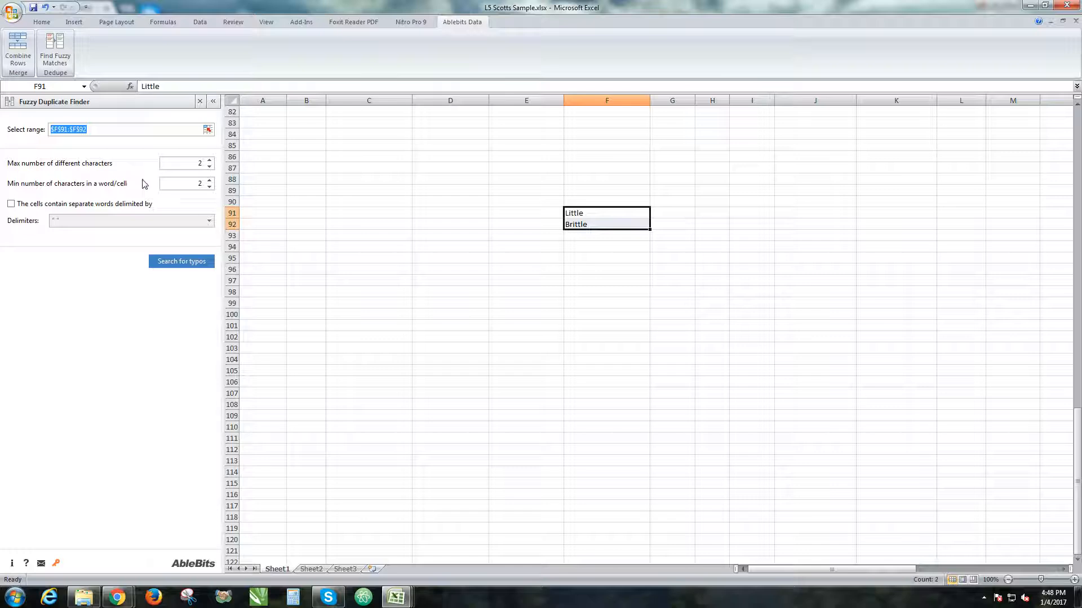
click(197, 184)
click(618, 213)
click(623, 224)
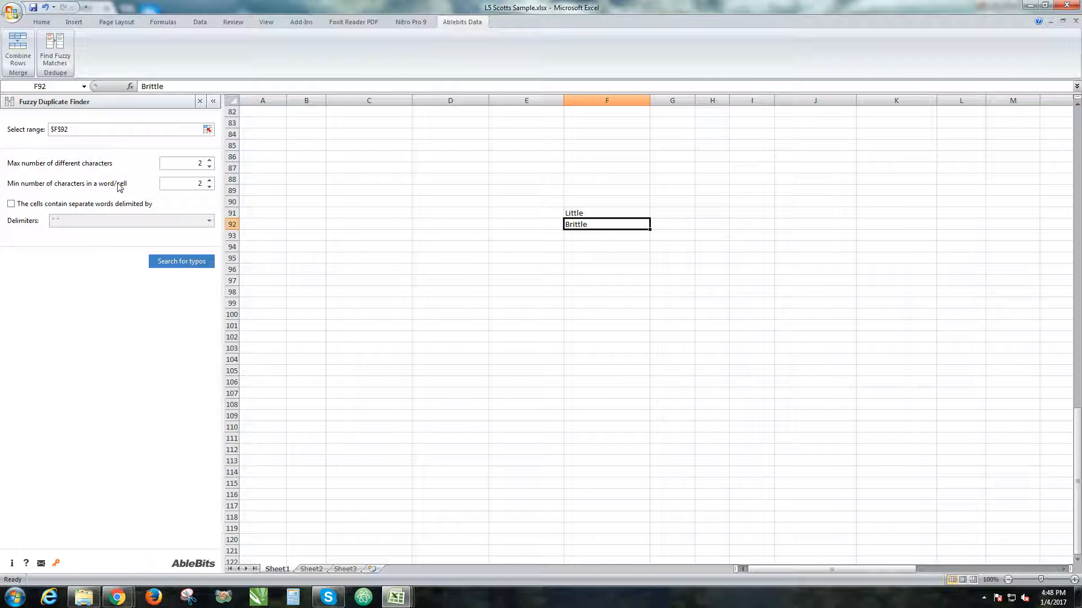
text(5)
text(2)
text(14)
drag(608, 216, 605, 223)
click(170, 263)
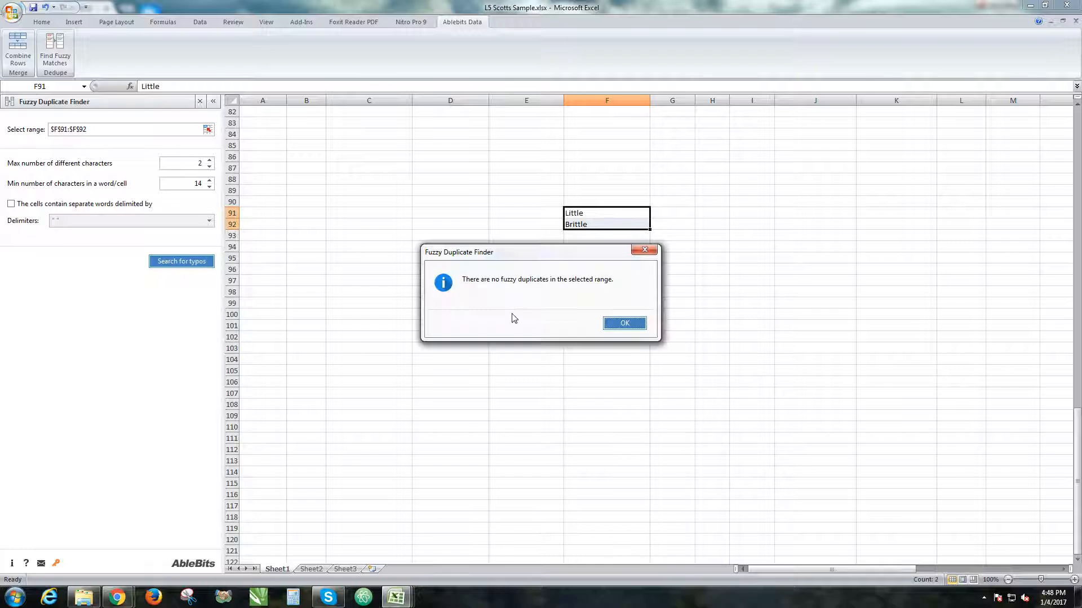
click(625, 323)
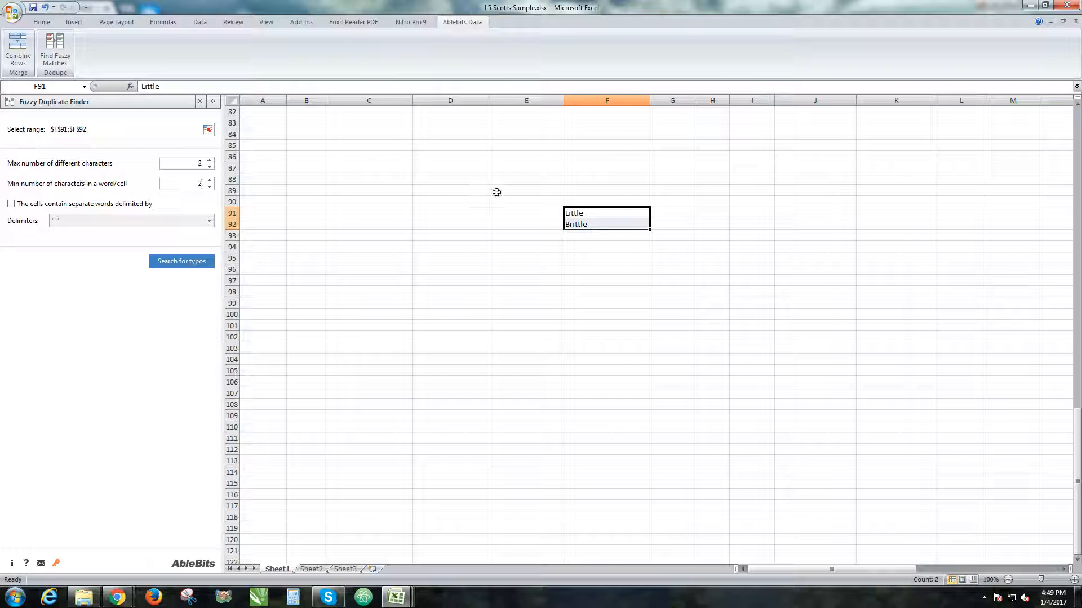
Set the minimum number of characters in a word/cell to 4, search F91:F92 for typos and expand the resulting match group.
click(620, 234)
click(624, 228)
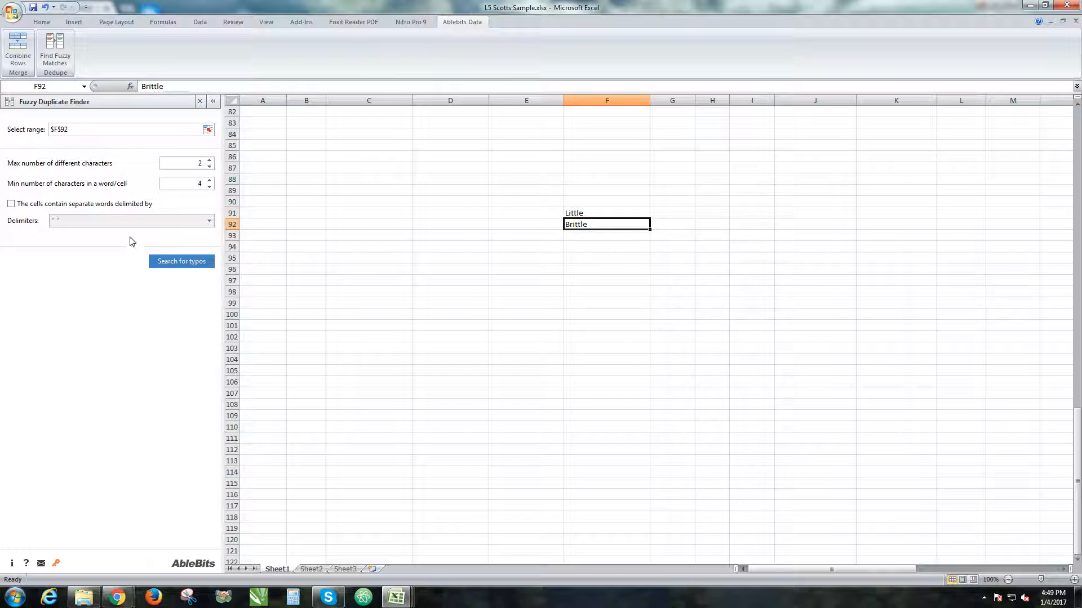
scroll(445, 225, up, 2)
scroll(438, 241, up, 5)
scroll(485, 249, down, 8)
scroll(505, 229, up, 5)
scroll(574, 272, down, 4)
click(602, 215)
drag(578, 217, 583, 225)
click(166, 263)
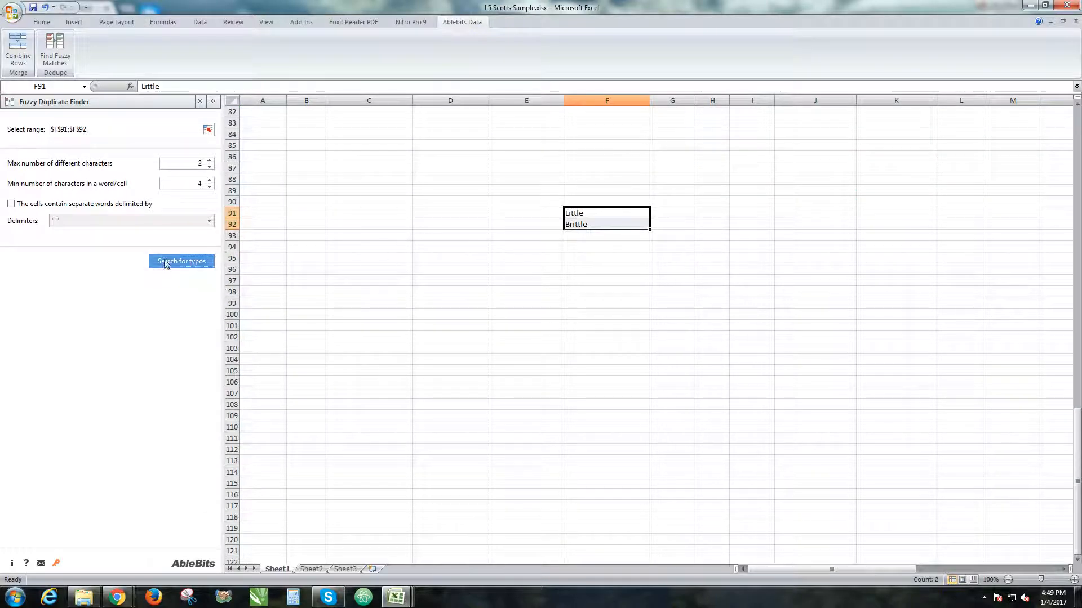
click(12, 198)
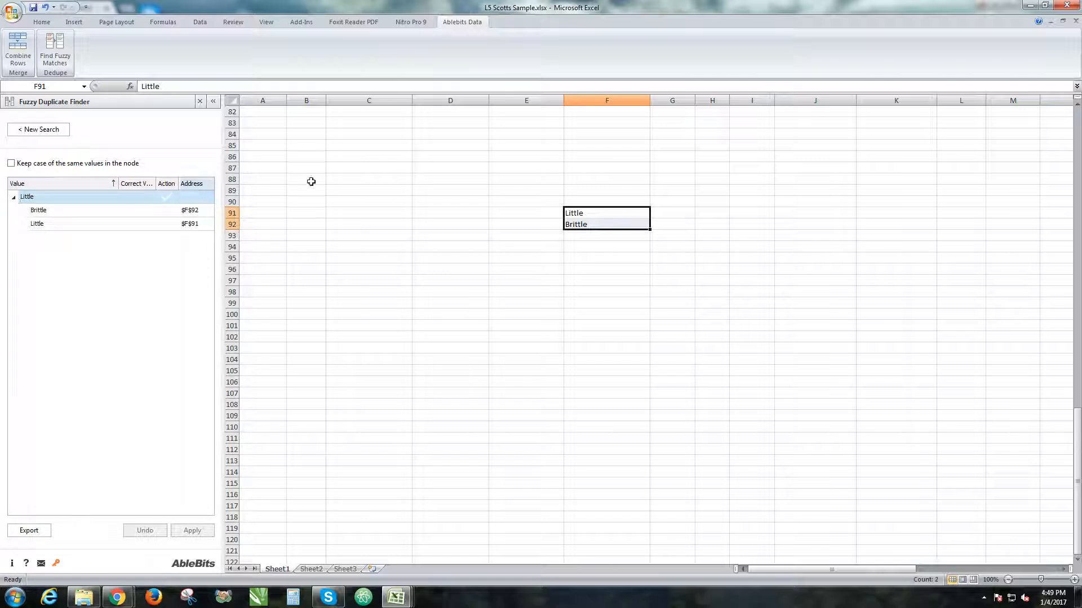
Enter the test values TD Bank, td bank and tD bank in cells F95, F96 and F97.
click(604, 255)
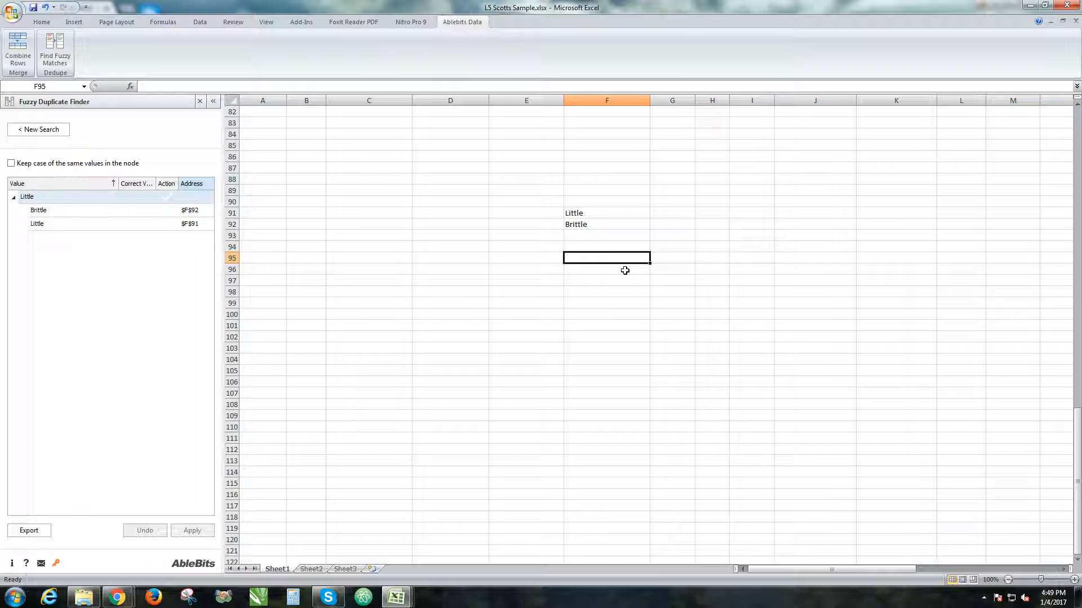
text(TD Bamn)
key(BackSpace)
text(nk)
key(Return)
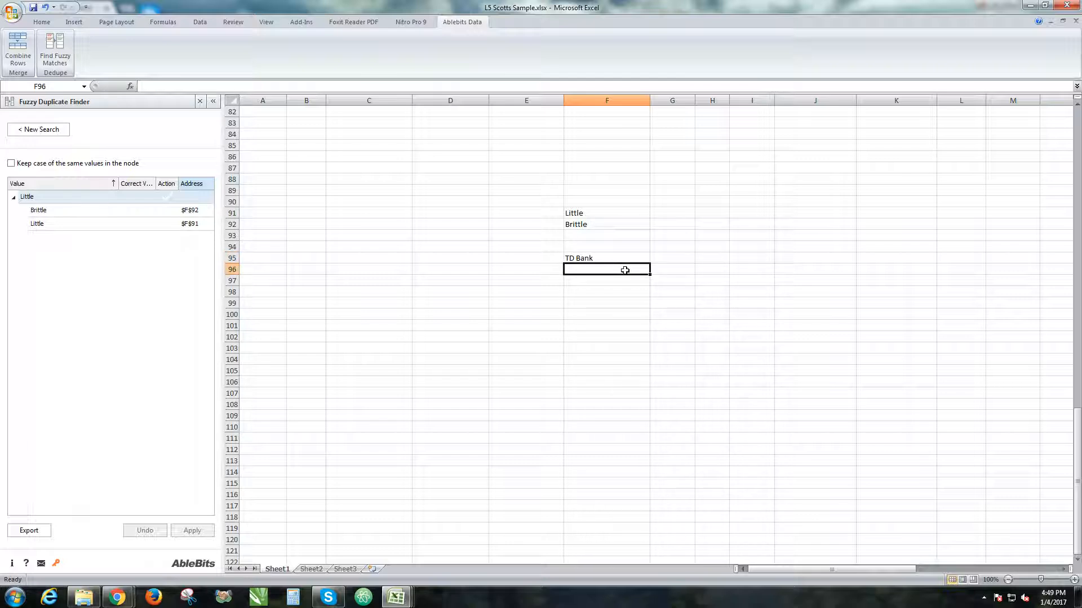
text(td bank)
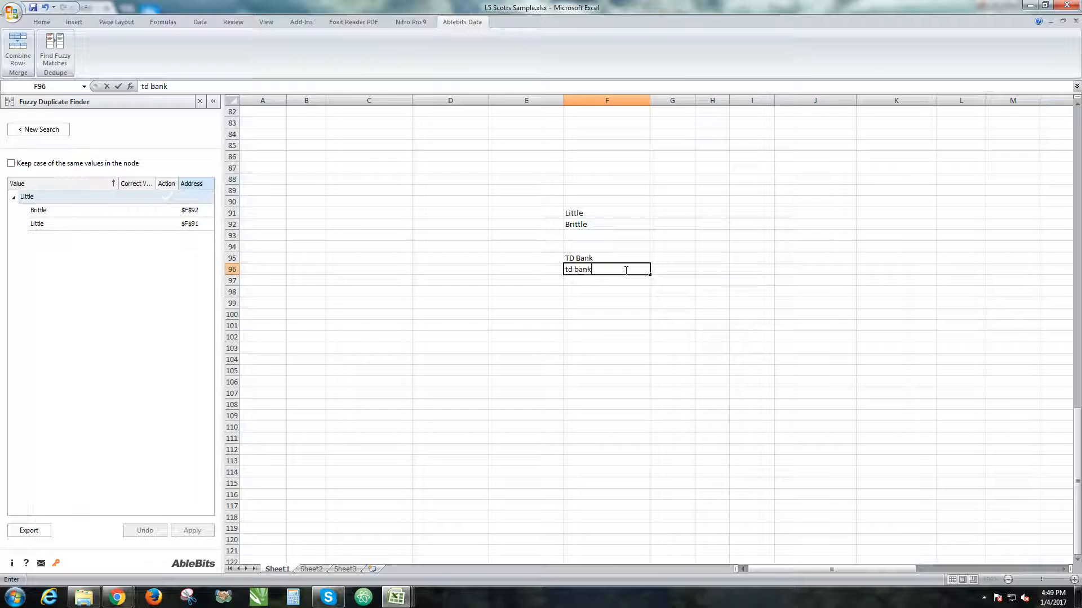
key(Return)
text(tD bank)
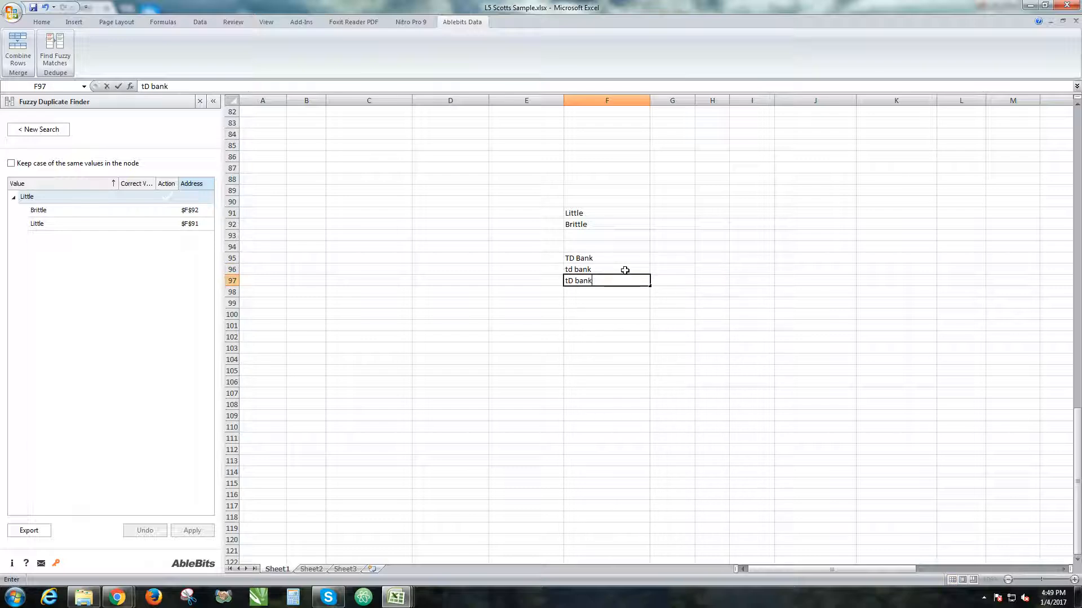
key(Return)
key(Up)
Run a new fuzzy search for typos on F95:F97 and expand the TD Bank match group.
drag(613, 257, 582, 280)
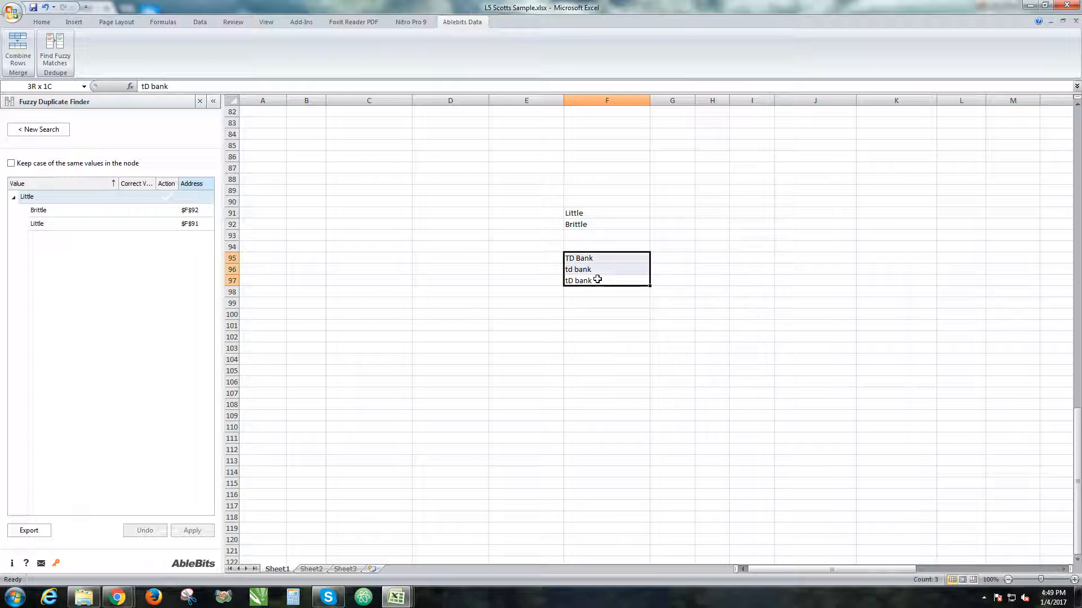
click(49, 129)
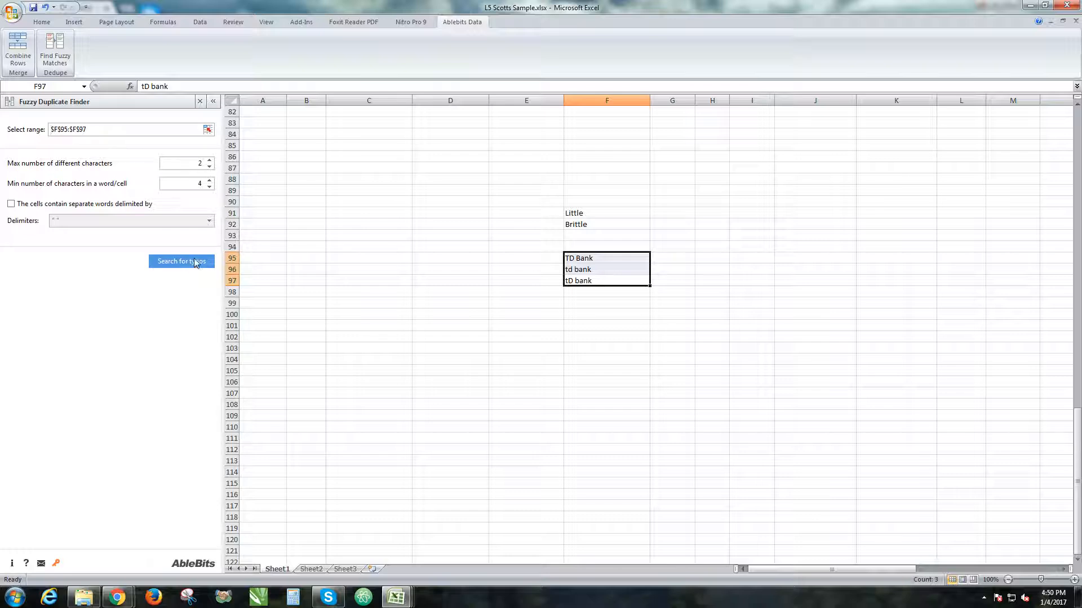
click(195, 262)
click(14, 198)
click(42, 237)
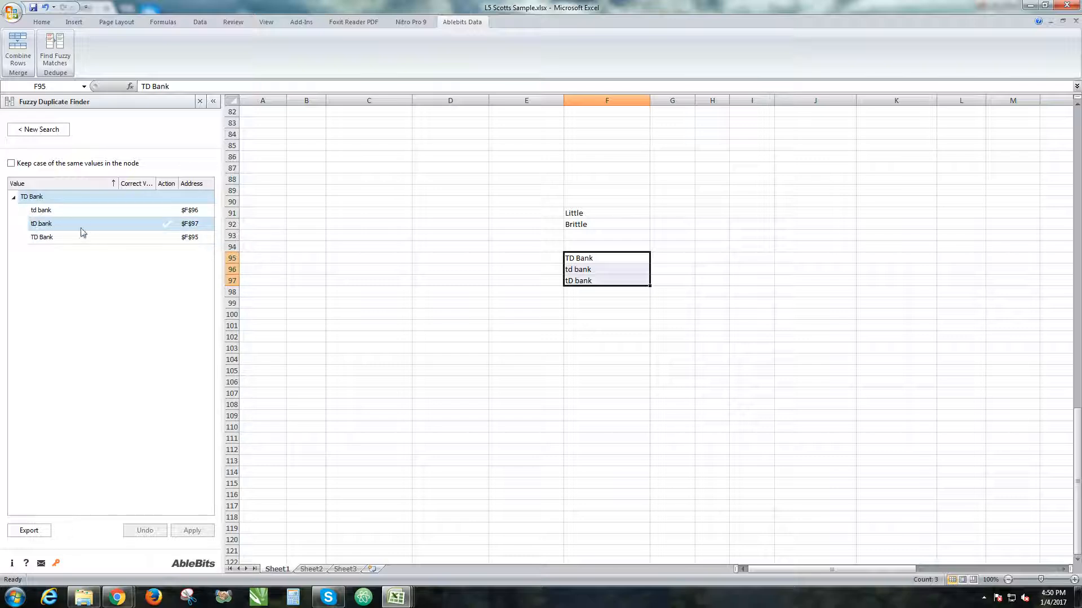
Mark TD Bank in F95 as the correct value, apply it to the group and check the corrected cells.
click(167, 238)
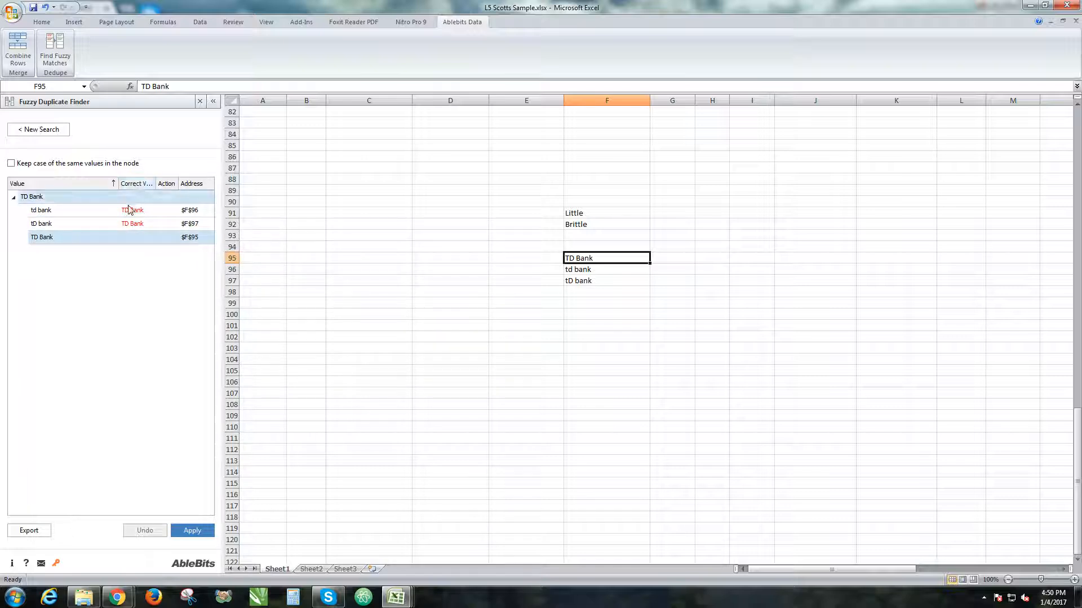
drag(155, 186, 177, 186)
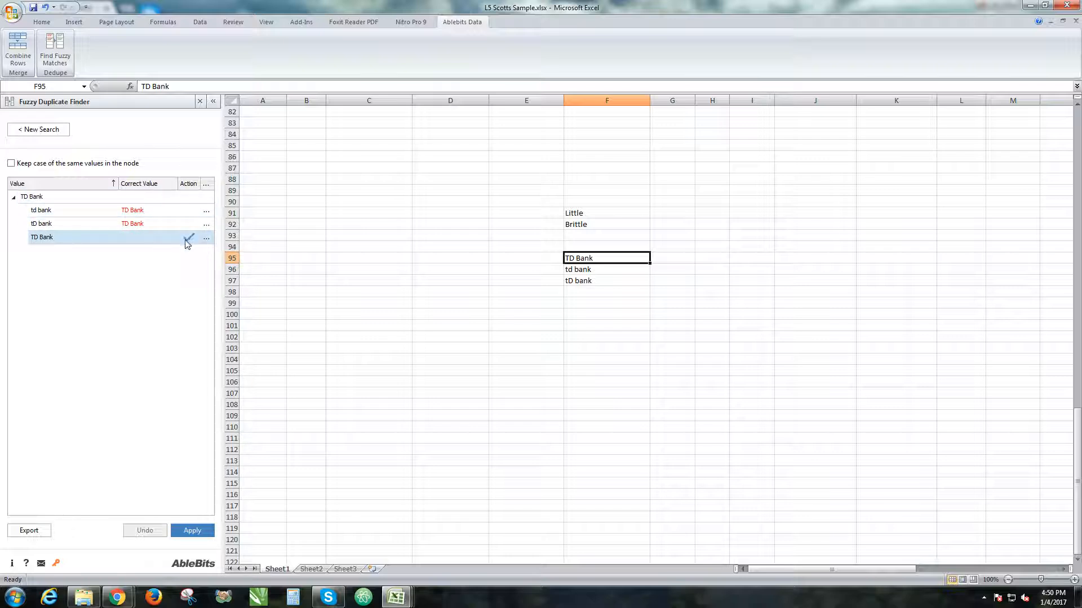
click(211, 535)
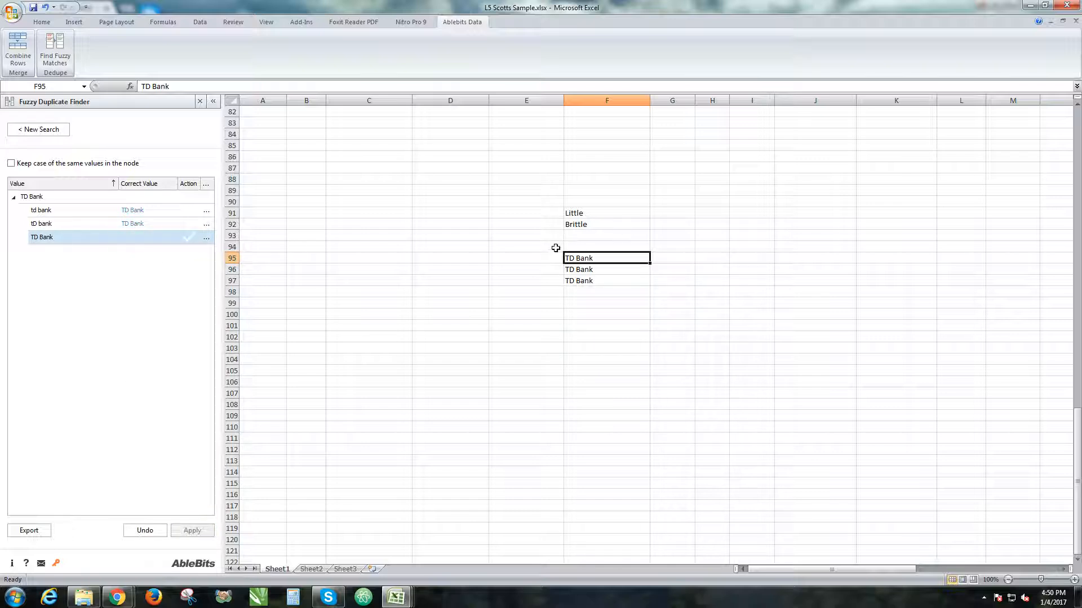
drag(555, 248, 676, 315)
click(597, 270)
mouse_move(599, 275)
mouse_down()
mouse_move(609, 287)
mouse_move(596, 281)
mouse_up()
click(566, 327)
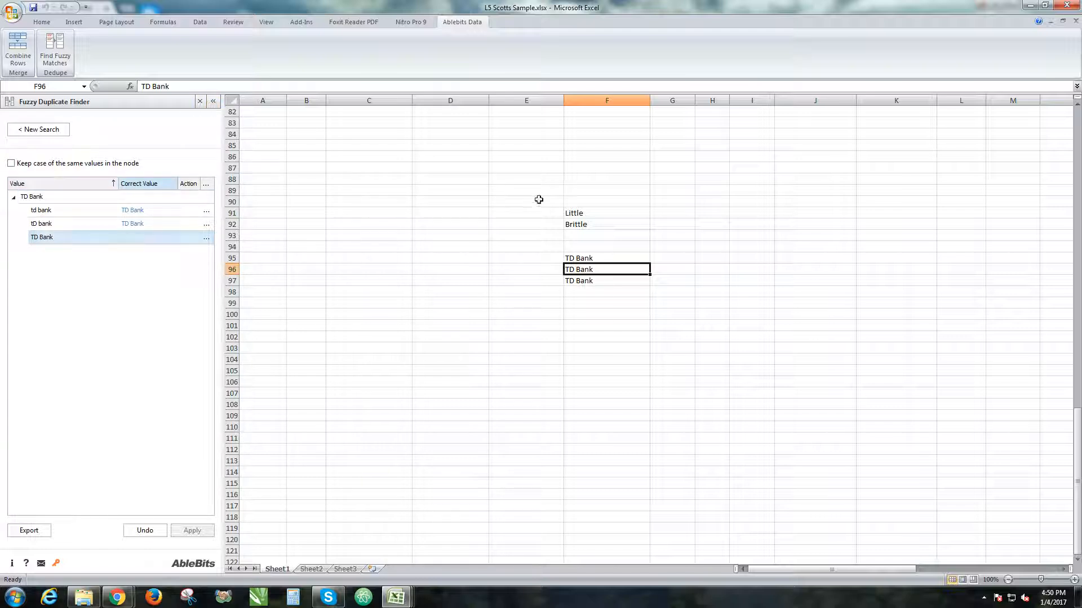
Clear all test entries in the range E90:I104.
drag(543, 204, 739, 362)
key(Delete)
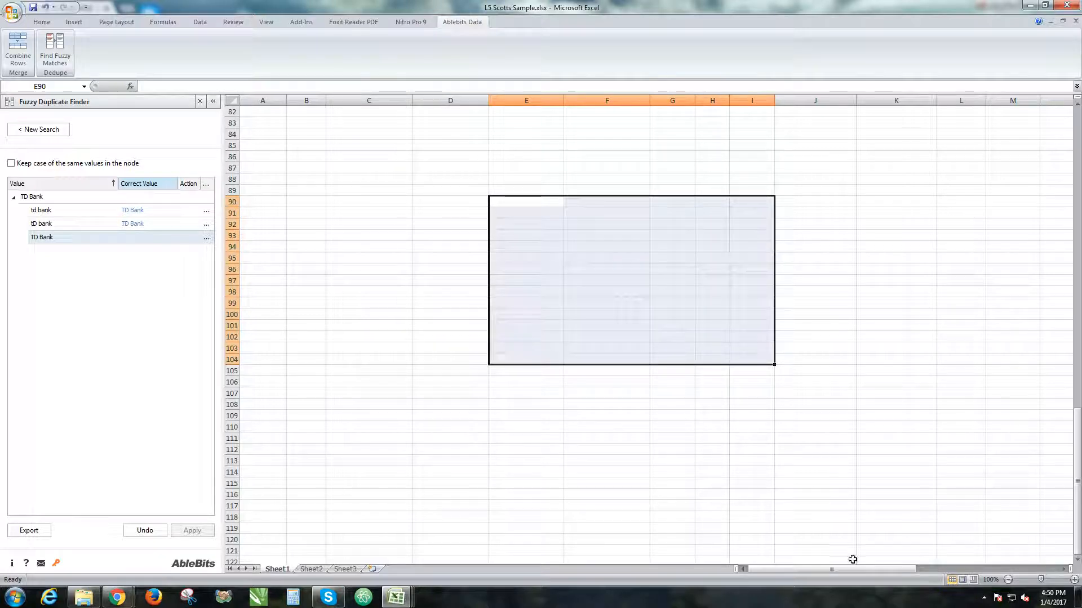
scroll(608, 210, up, 10)
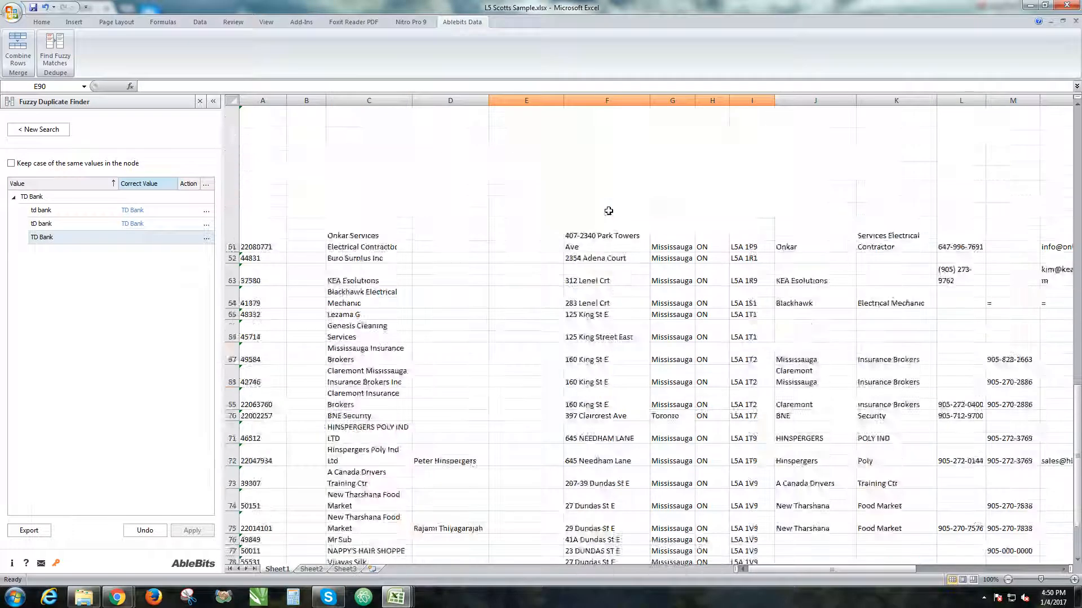
scroll(608, 211, down, 15)
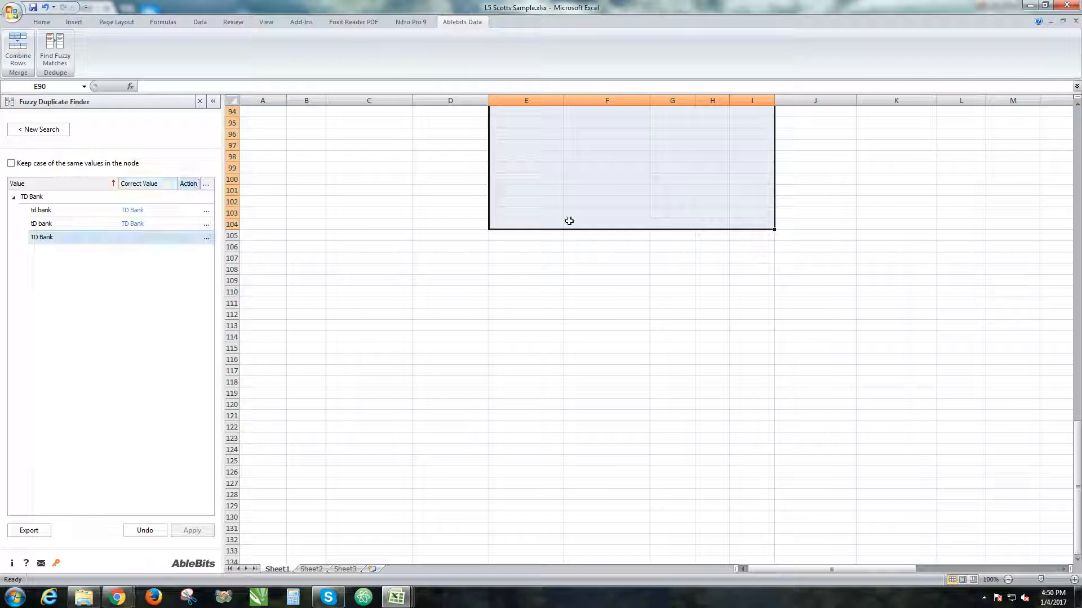
click(595, 215)
Start Combine Rows and set its table to the whole data list beginning at cell A1, including the header row.
scroll(594, 214, up, 20)
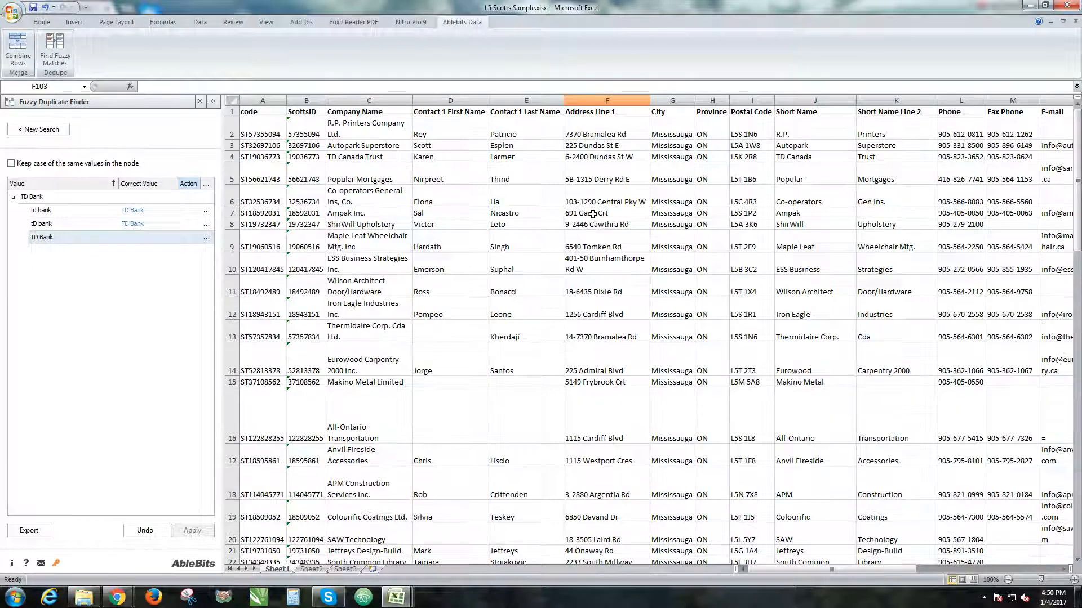
click(231, 157)
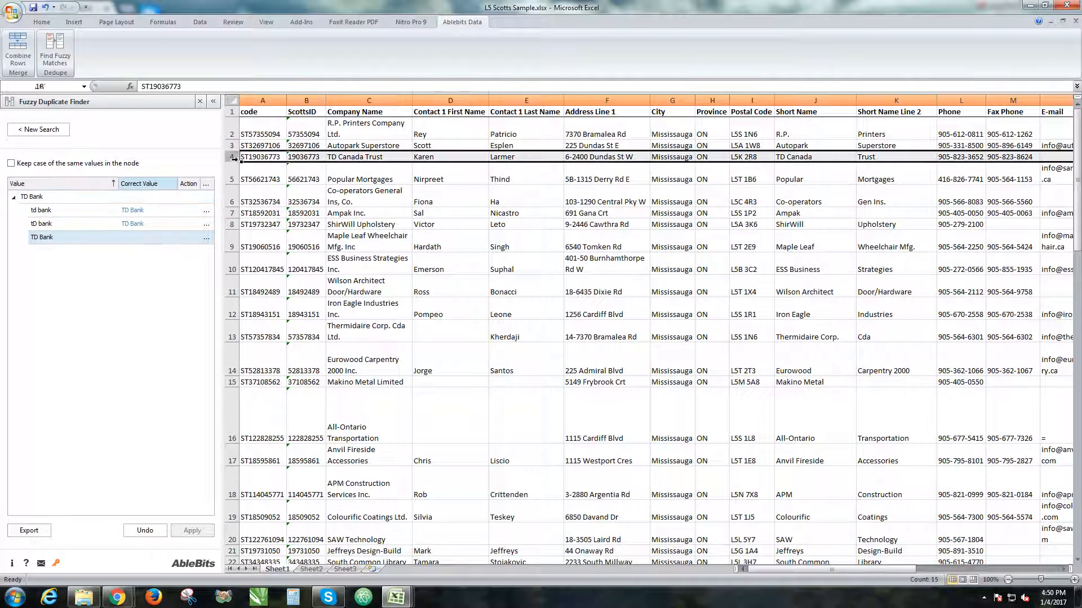
click(18, 49)
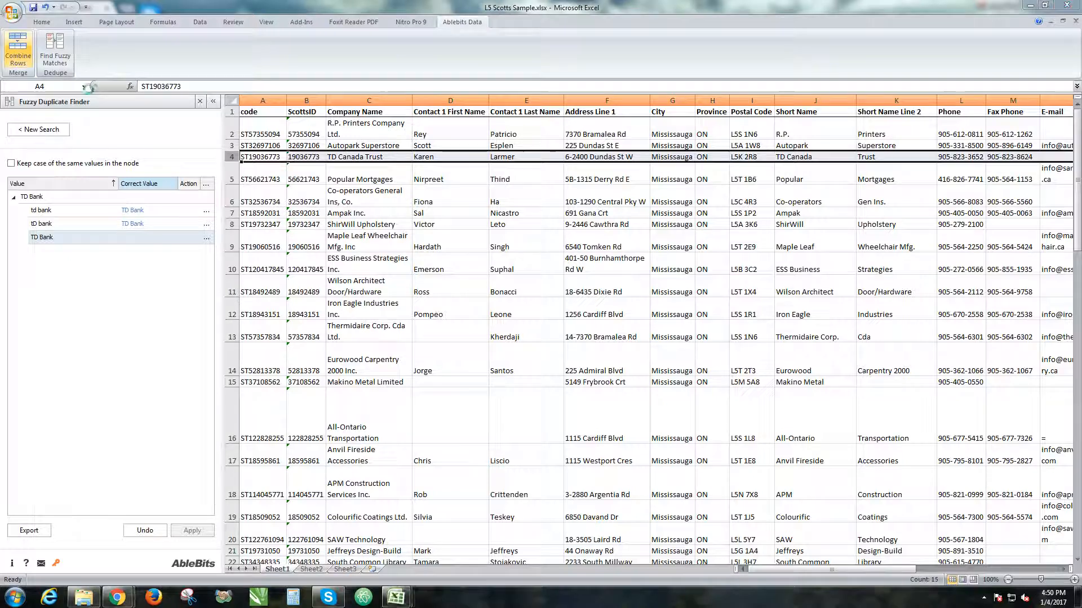
drag(501, 157, 143, 37)
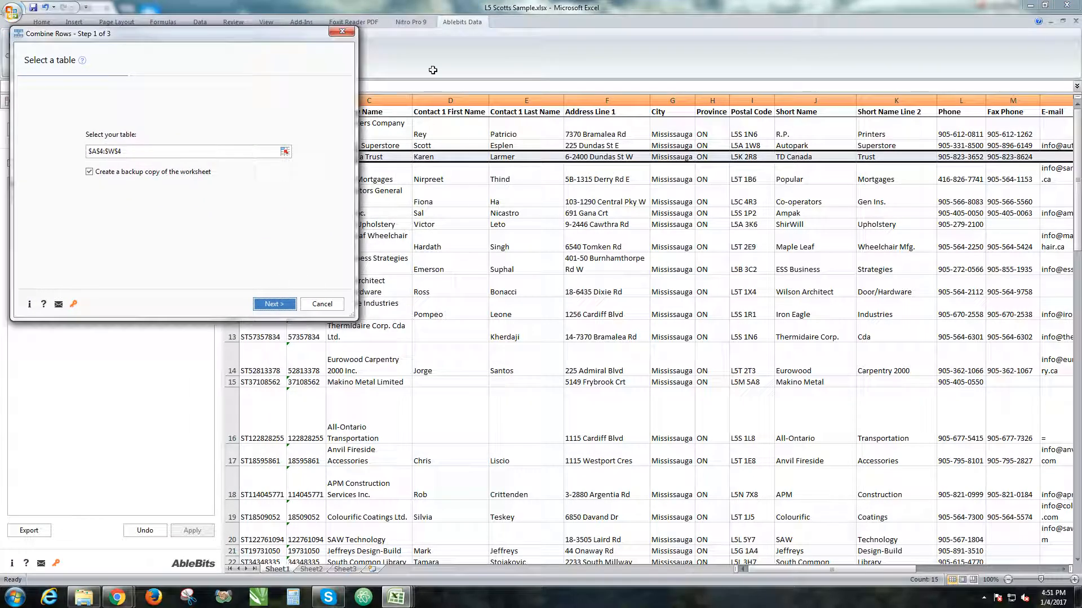
drag(241, 39, 1081, 138)
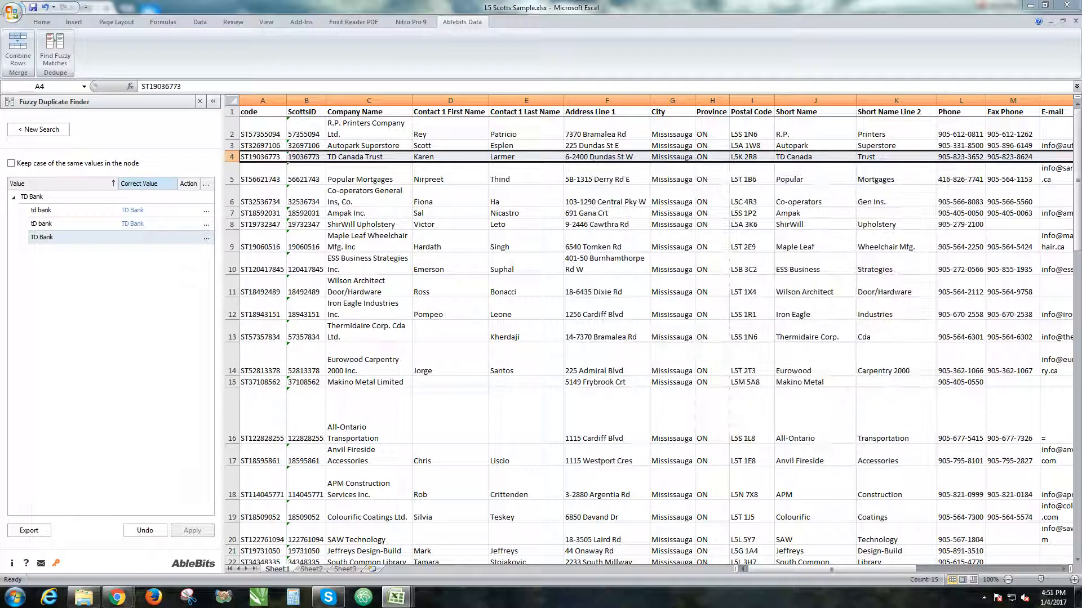
click(249, 112)
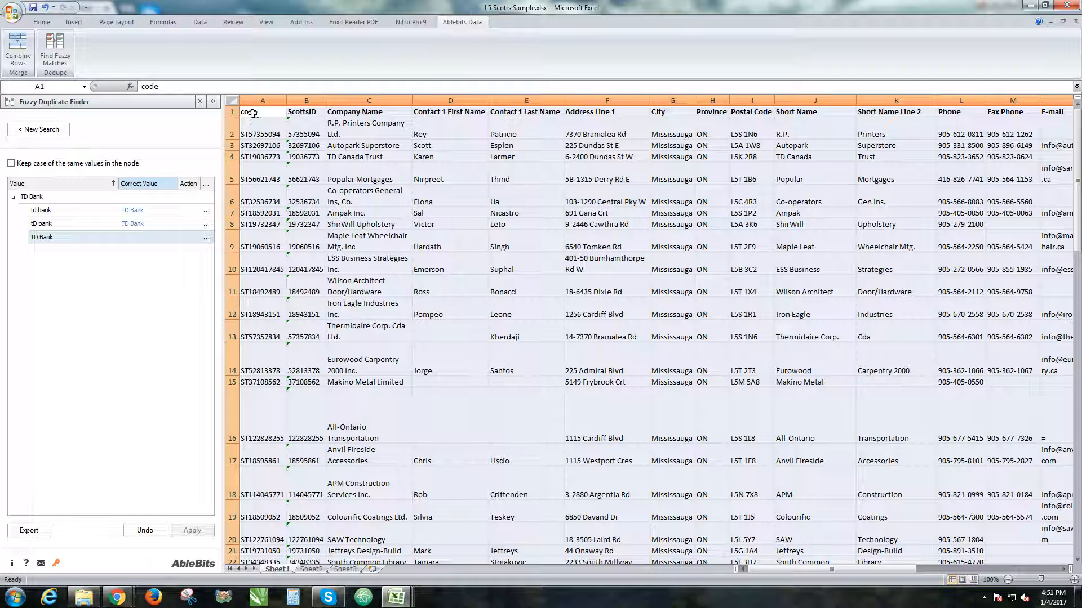
Check that the selected table extends to column X and row 79, and accept it for Combine Rows.
drag(898, 570, 973, 573)
drag(894, 571, 1036, 556)
scroll(868, 333, down, 4)
scroll(868, 333, down, 15)
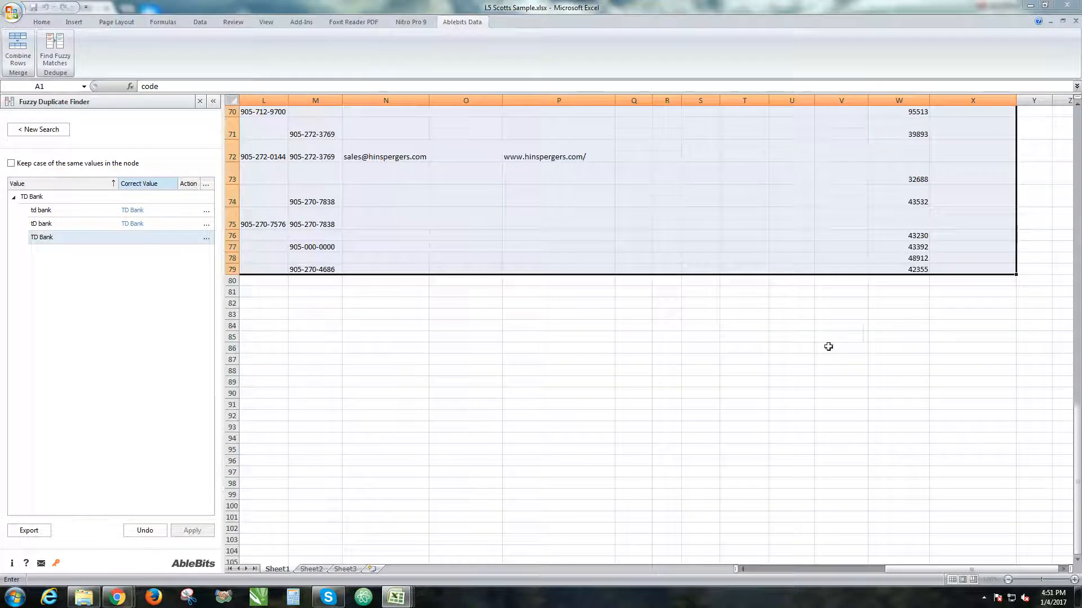
scroll(778, 507, up, 3)
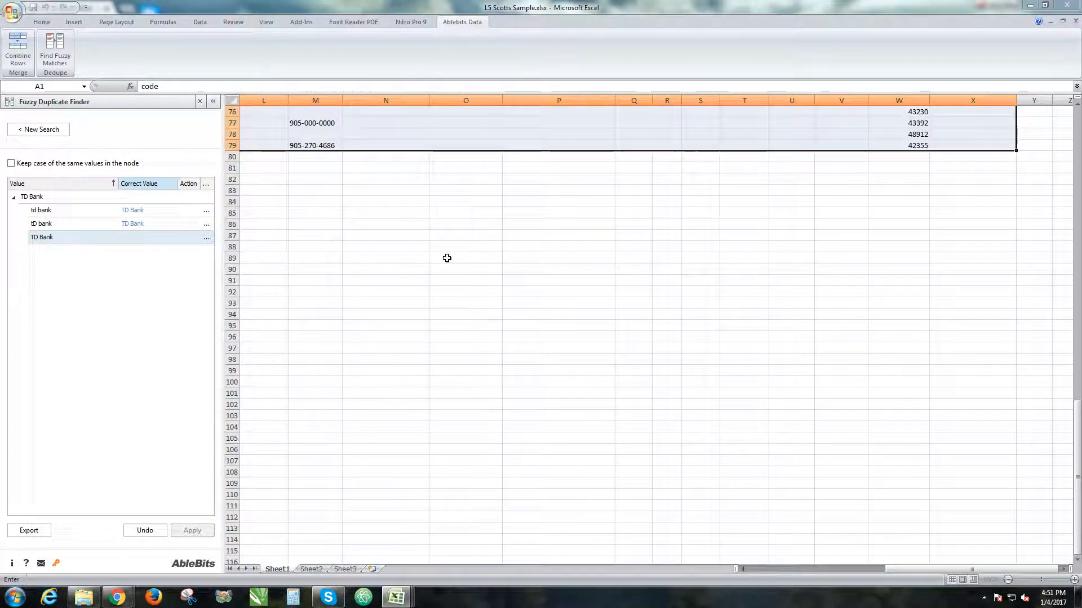
scroll(499, 331, up, 15)
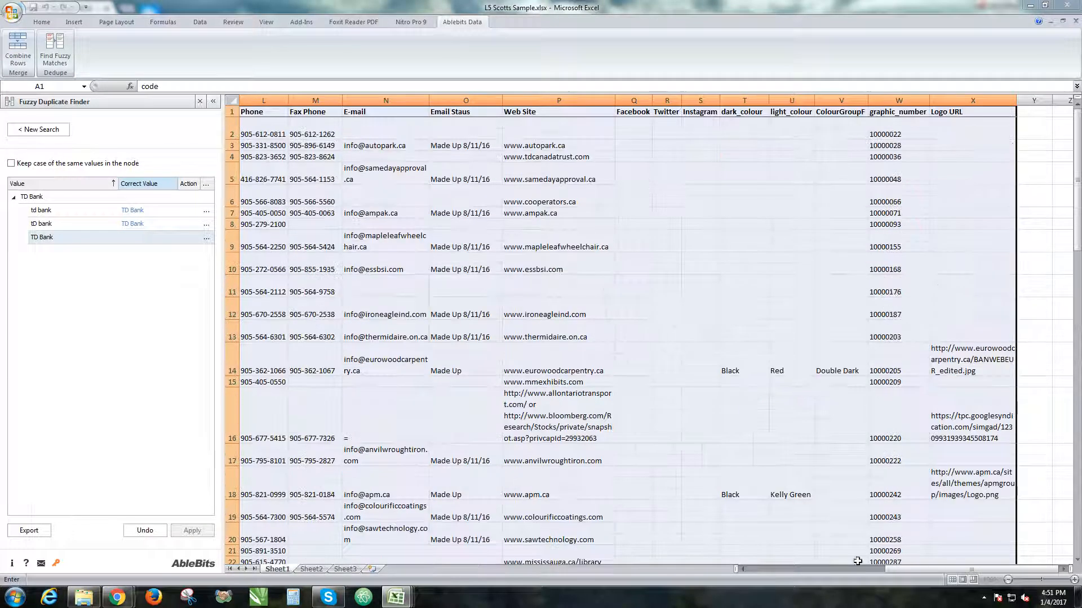
drag(934, 571, 720, 549)
drag(1078, 133, 376, 47)
click(441, 316)
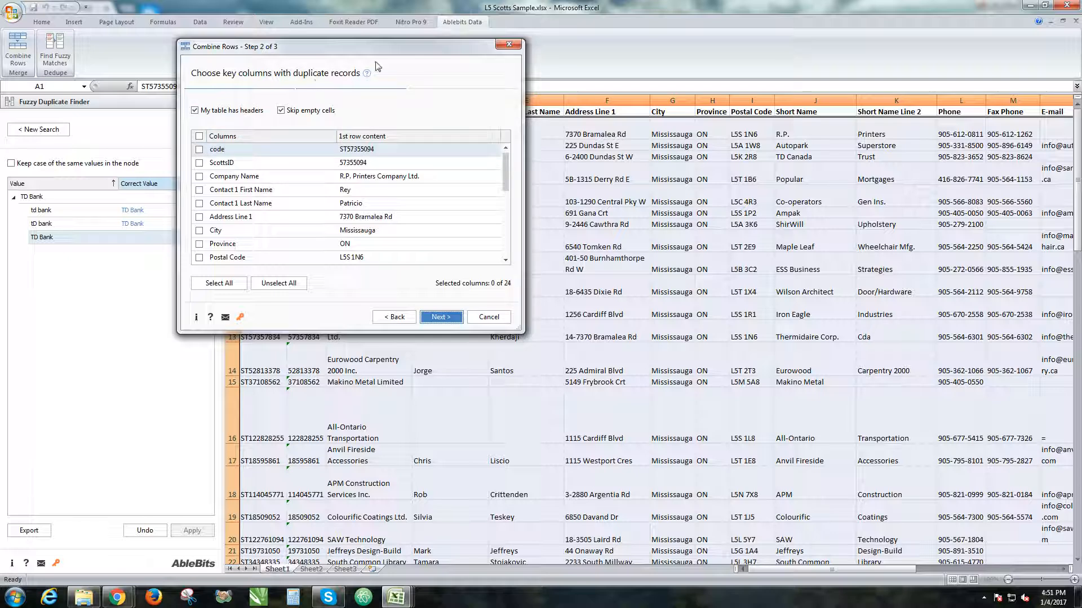
Choose Company Name, Address Line 1 and Postal Code as the key columns with duplicate records.
drag(379, 51, 749, 214)
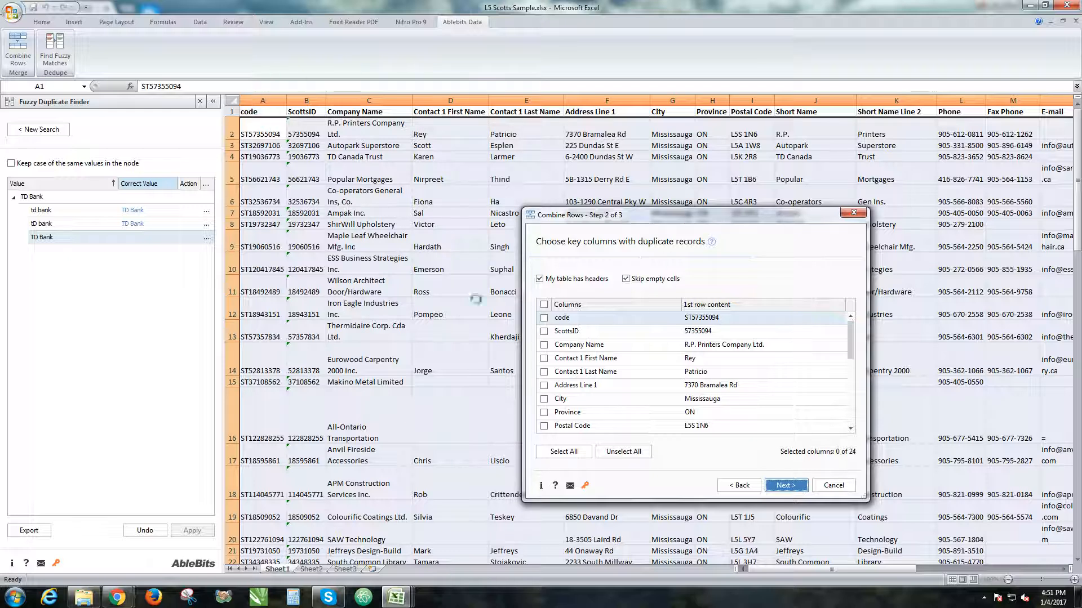
click(544, 319)
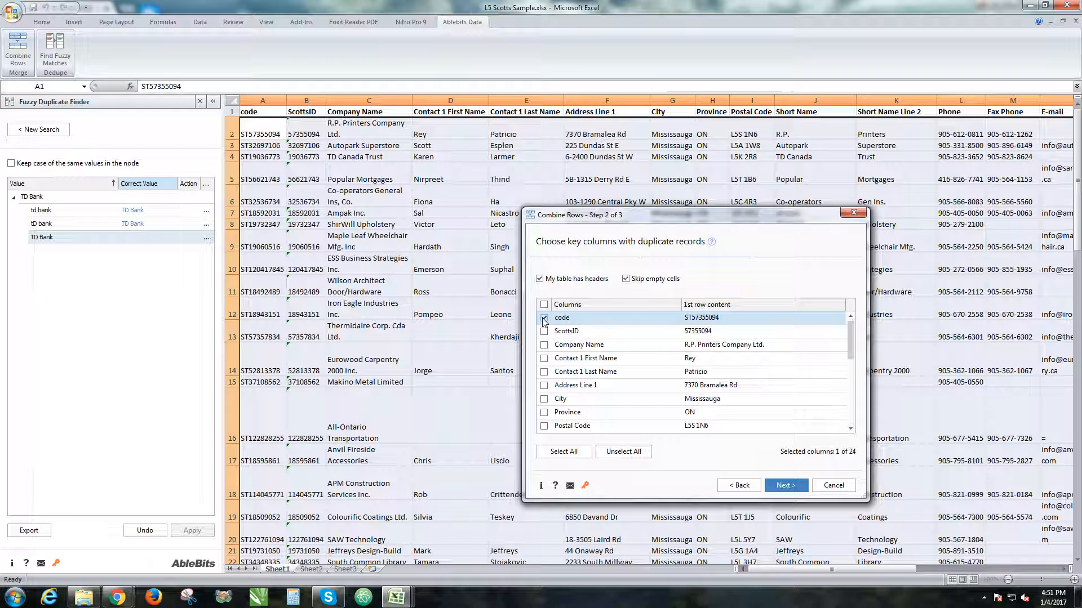
click(544, 319)
click(544, 345)
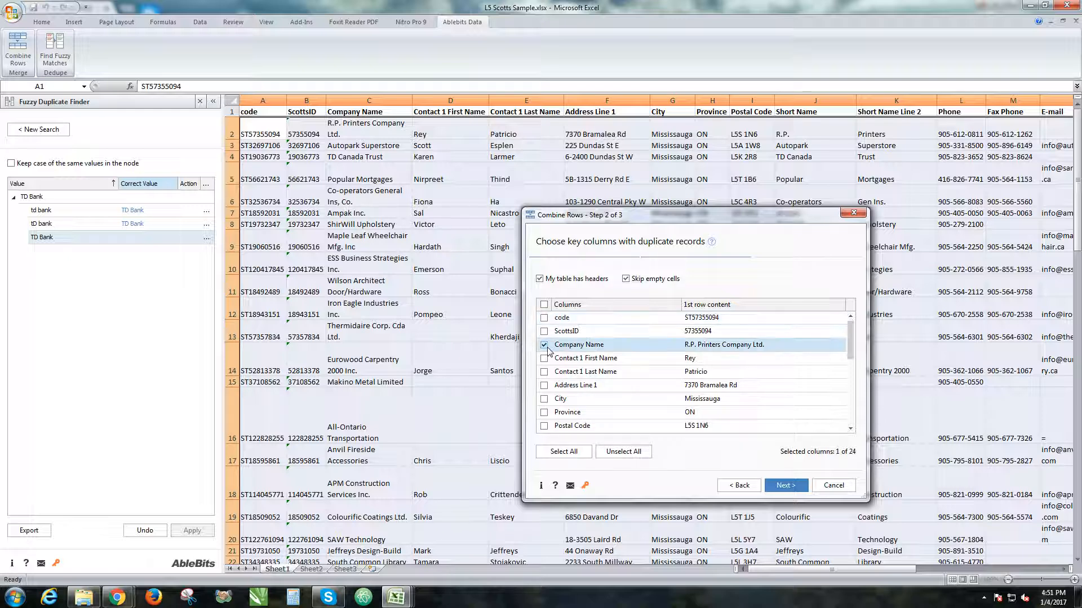
click(544, 386)
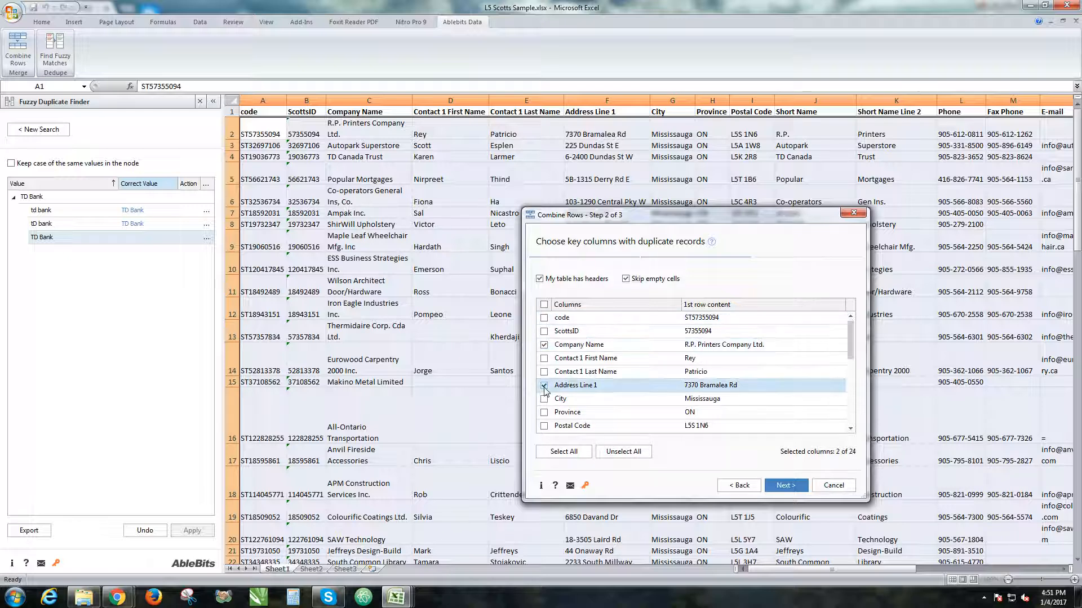
click(544, 427)
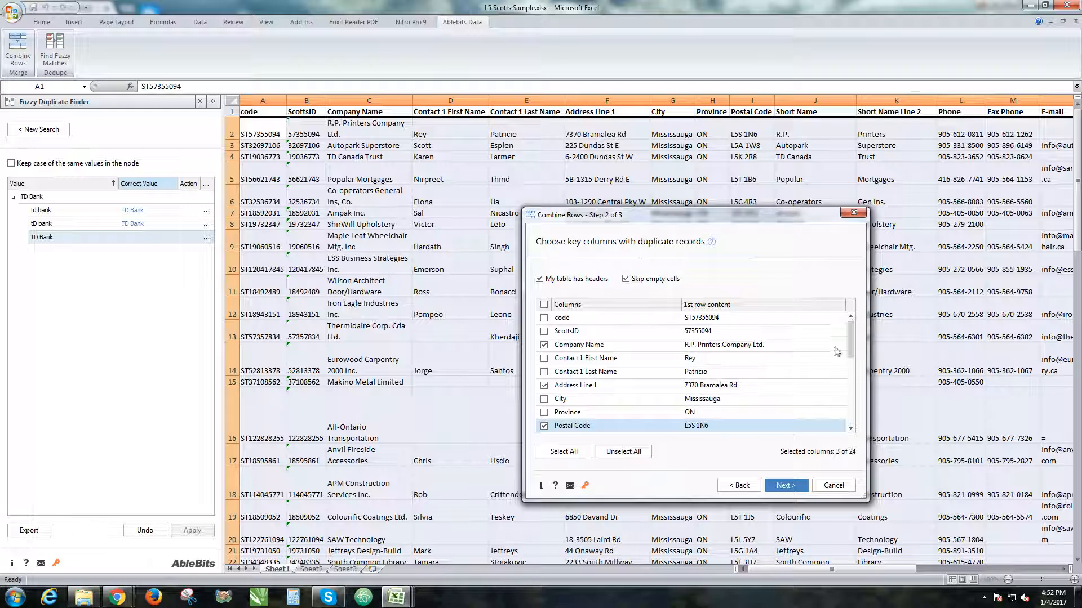
Review the other available columns against the chosen key columns.
scroll(852, 353, down, 1)
scroll(702, 401, up, 1)
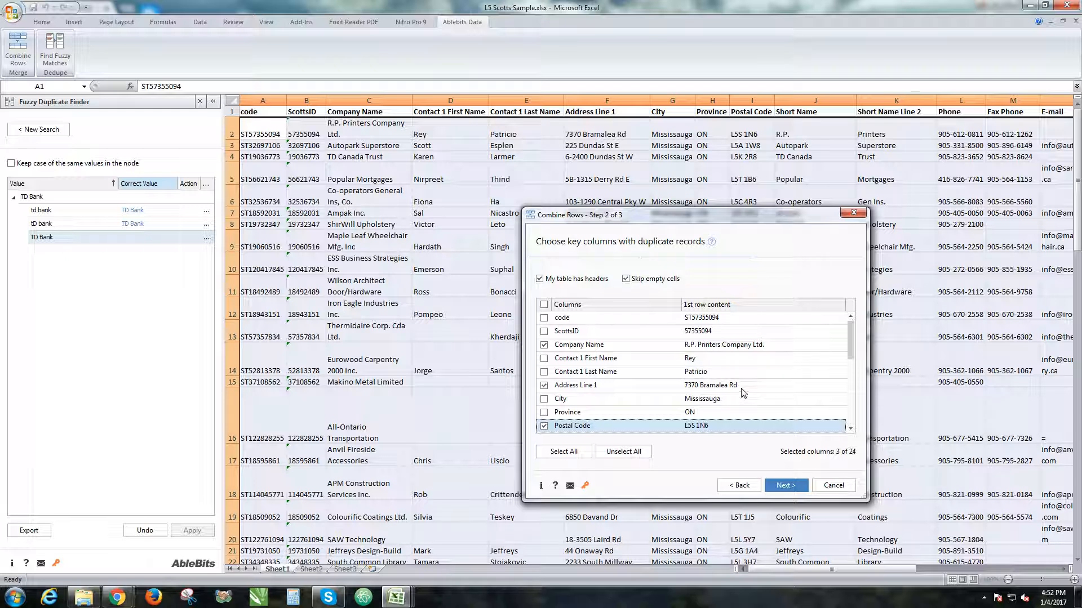
scroll(718, 420, down, 2)
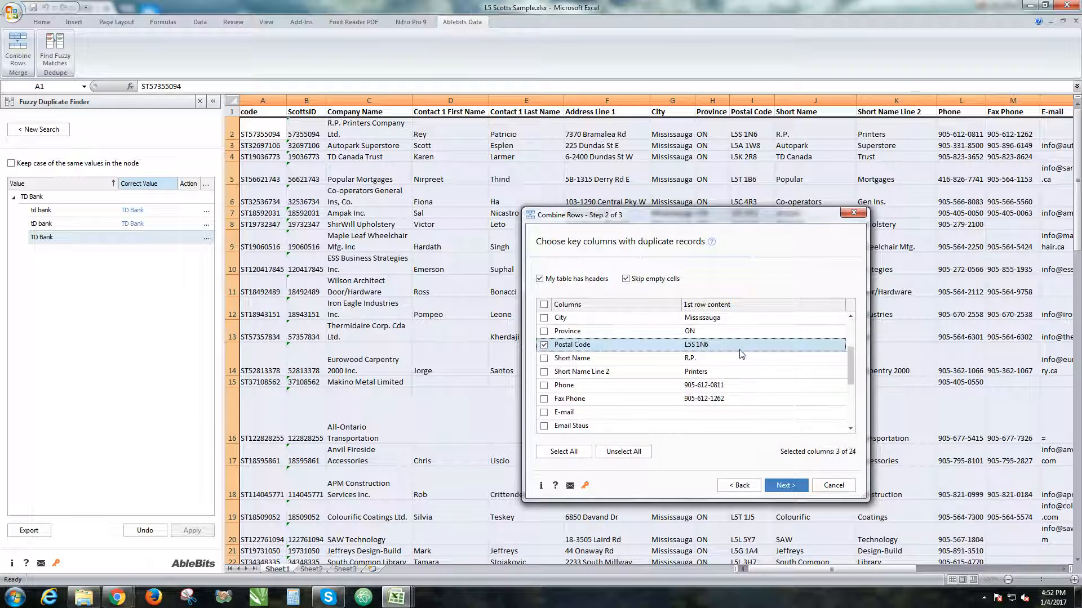
scroll(742, 354, up, 2)
scroll(722, 362, down, 1)
scroll(722, 361, up, 1)
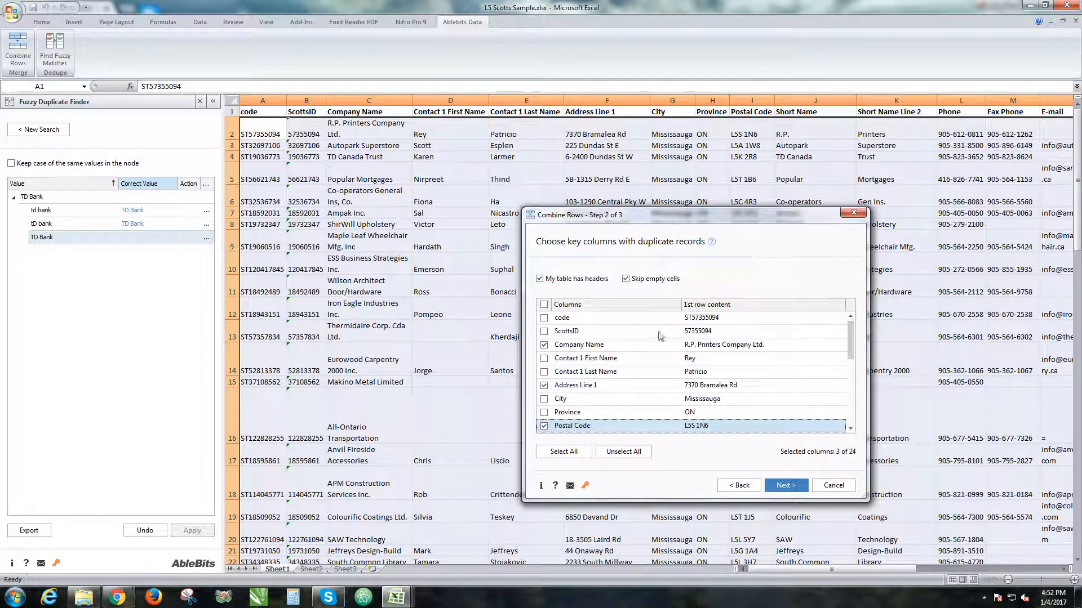
drag(701, 218, 269, 125)
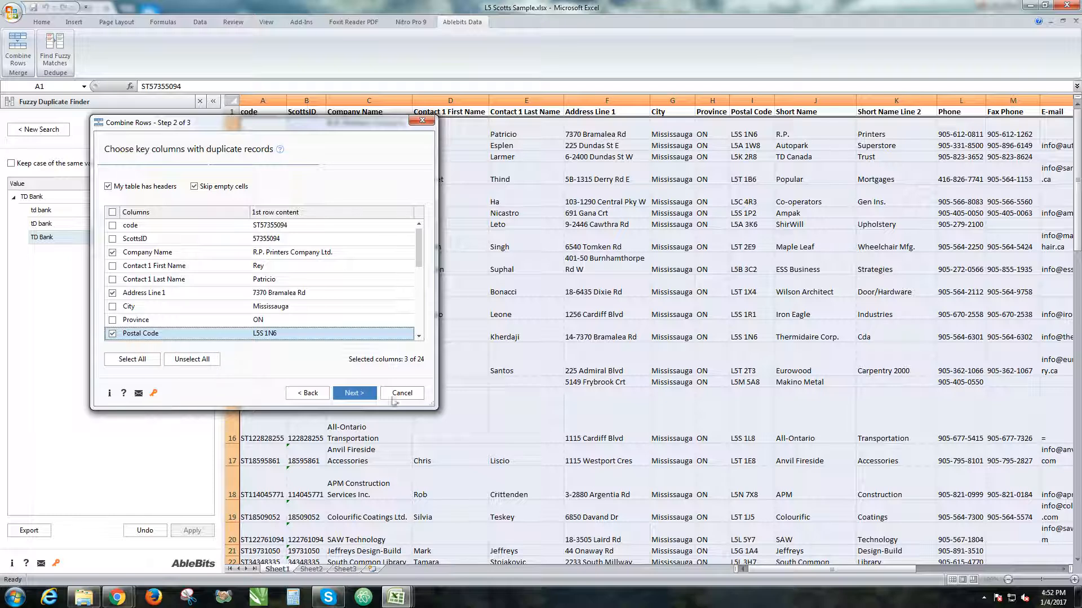
Accept the key columns and include all remaining columns in the merge with the semicolon delimiter.
click(366, 394)
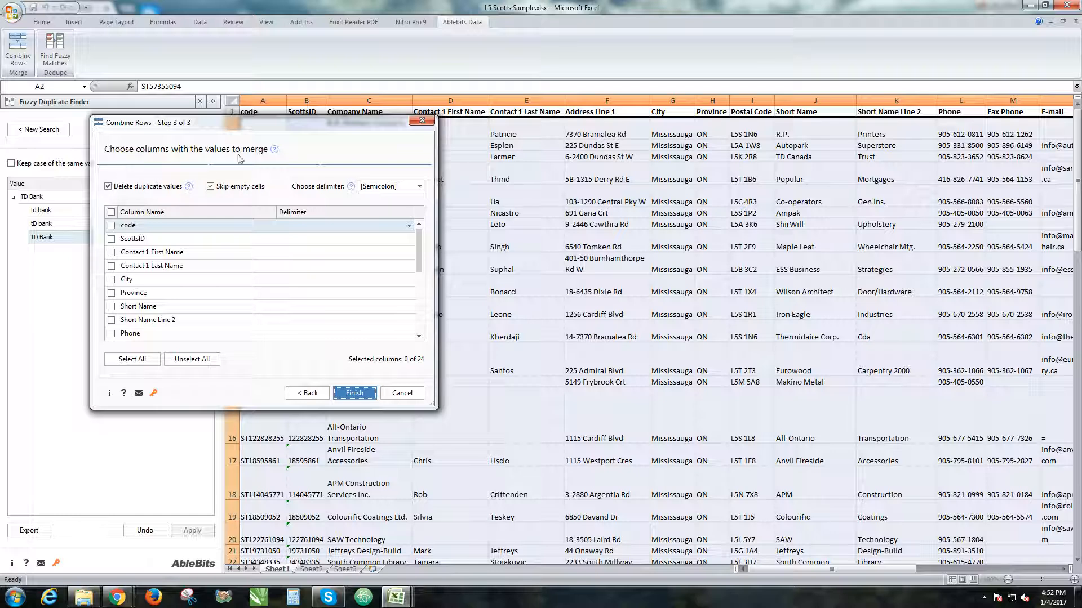
click(112, 212)
scroll(372, 264, down, 2)
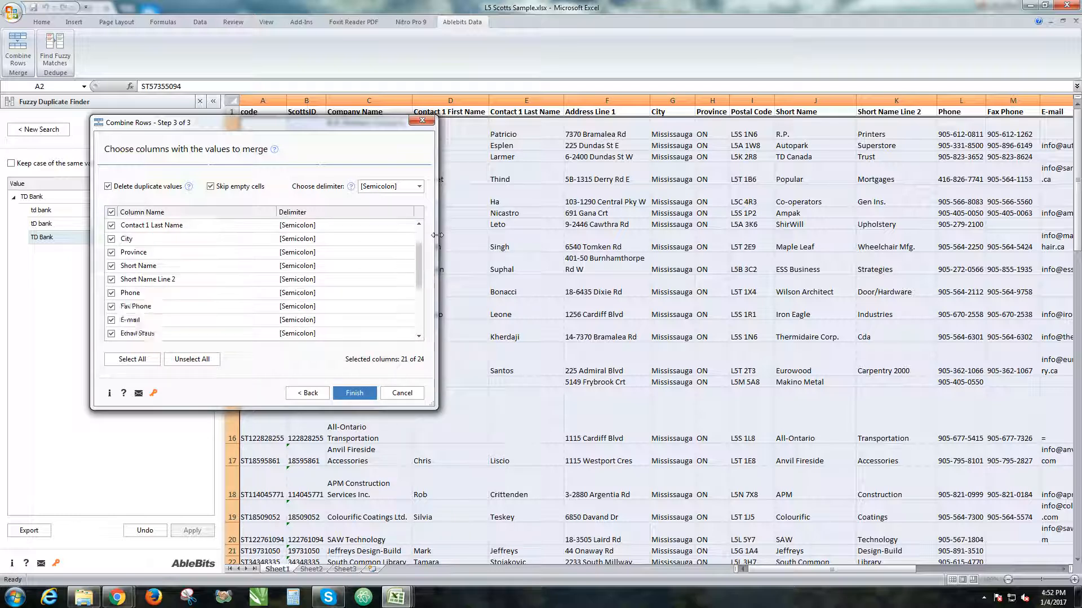
Run the Combine Rows merge with duplicate values deleted and empty cells skipped, and close the result summary.
scroll(366, 263, up, 2)
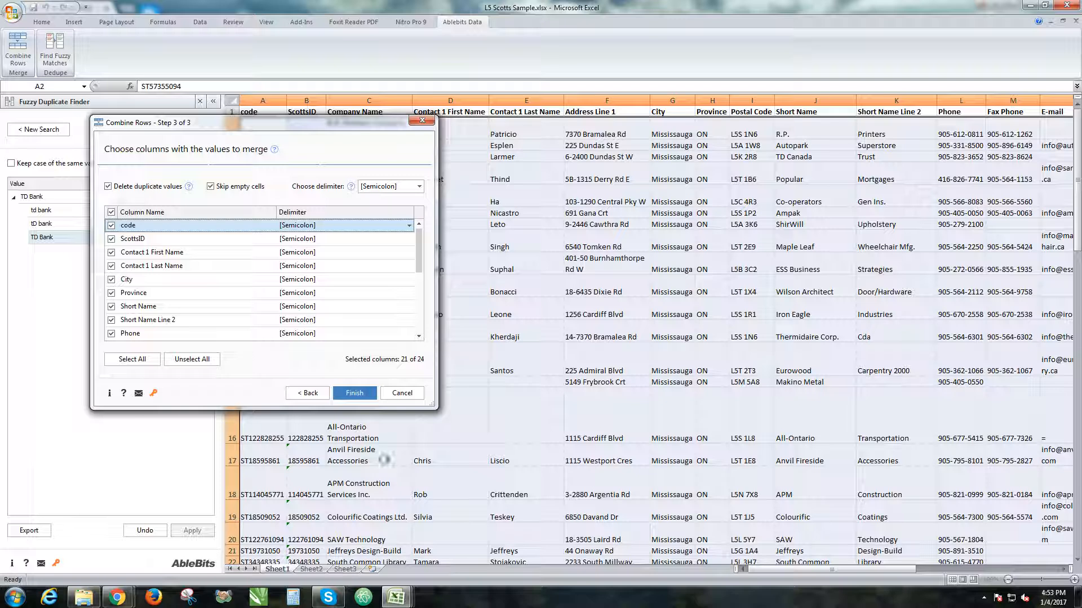
click(371, 394)
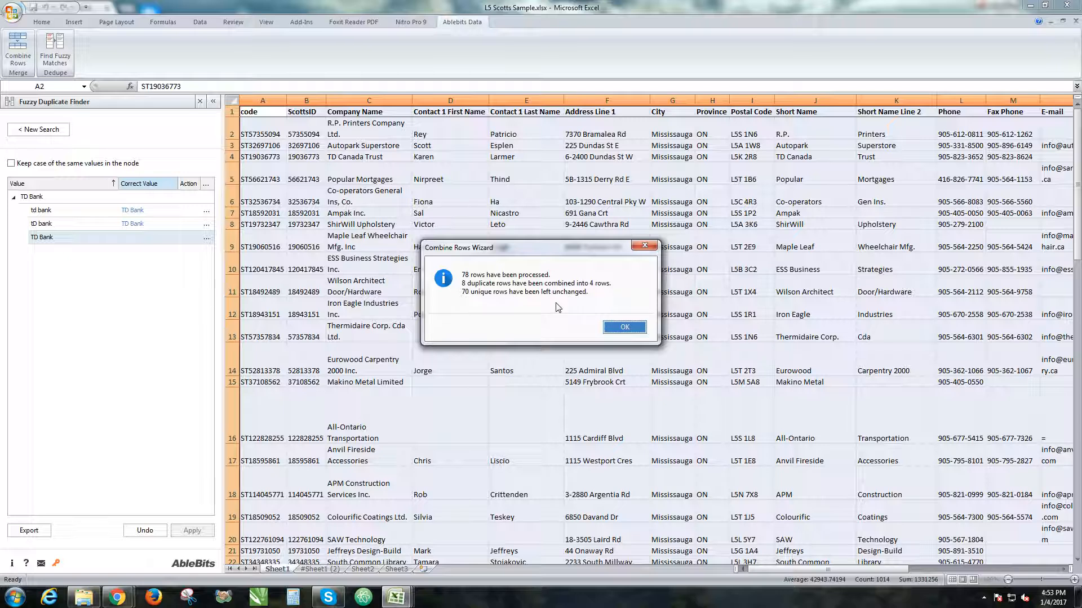
click(622, 326)
Look through the combined list on Sheet1 from the header to the last rows, checking the merged company records.
scroll(500, 186, down, 10)
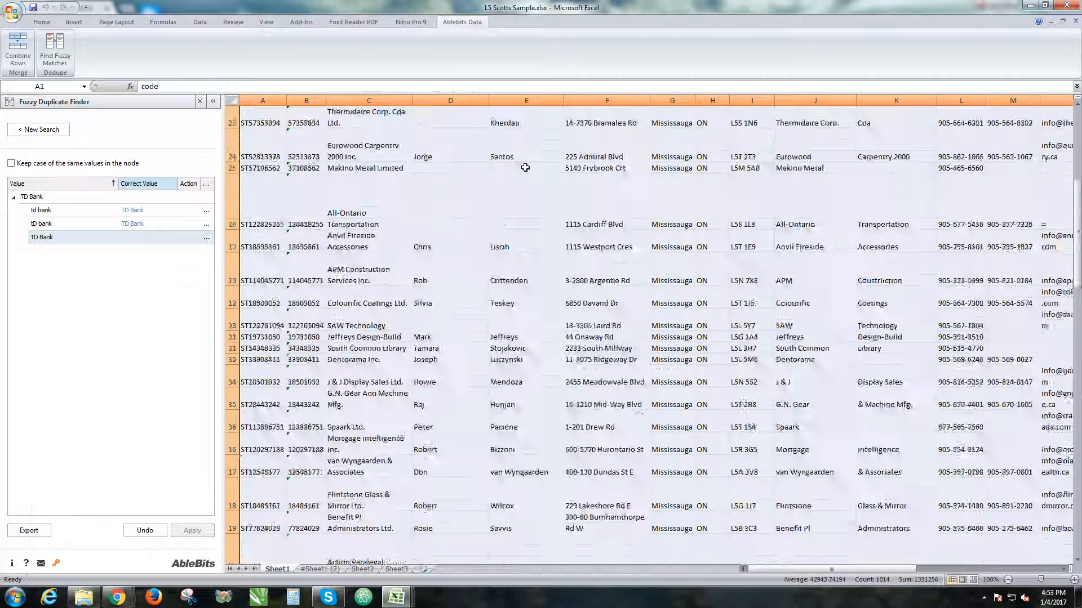
scroll(500, 186, down, 9)
scroll(459, 202, up, 6)
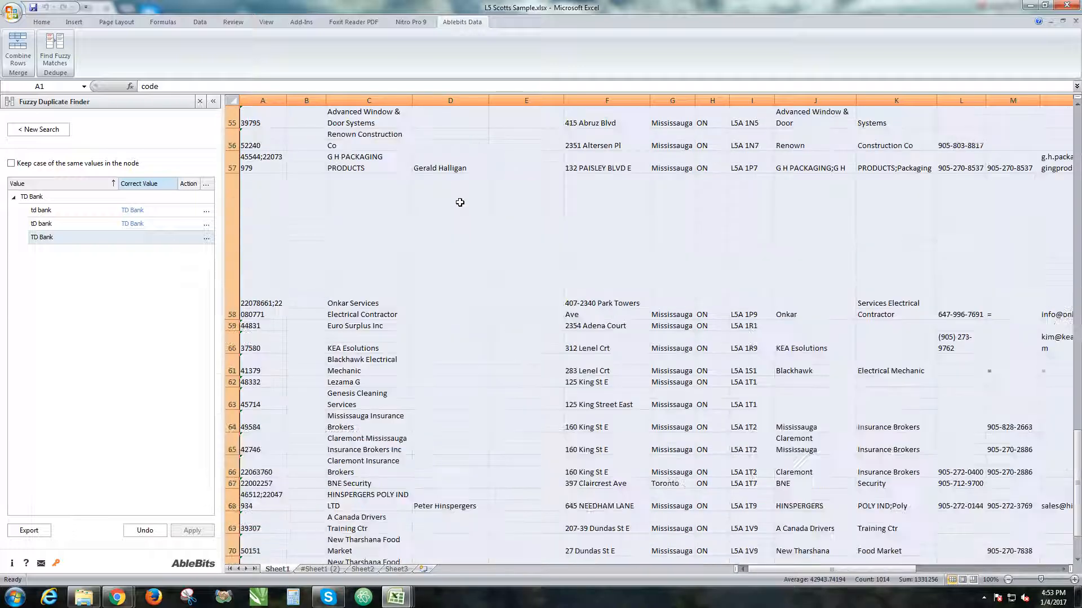
scroll(457, 204, down, 4)
click(391, 225)
scroll(391, 224, up, 15)
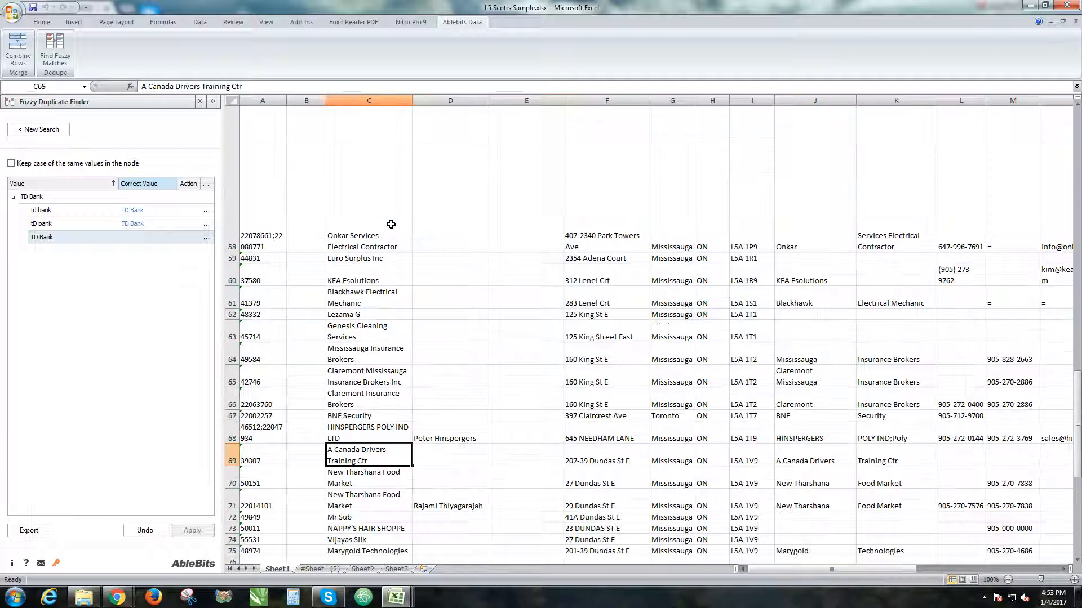
scroll(391, 225, up, 6)
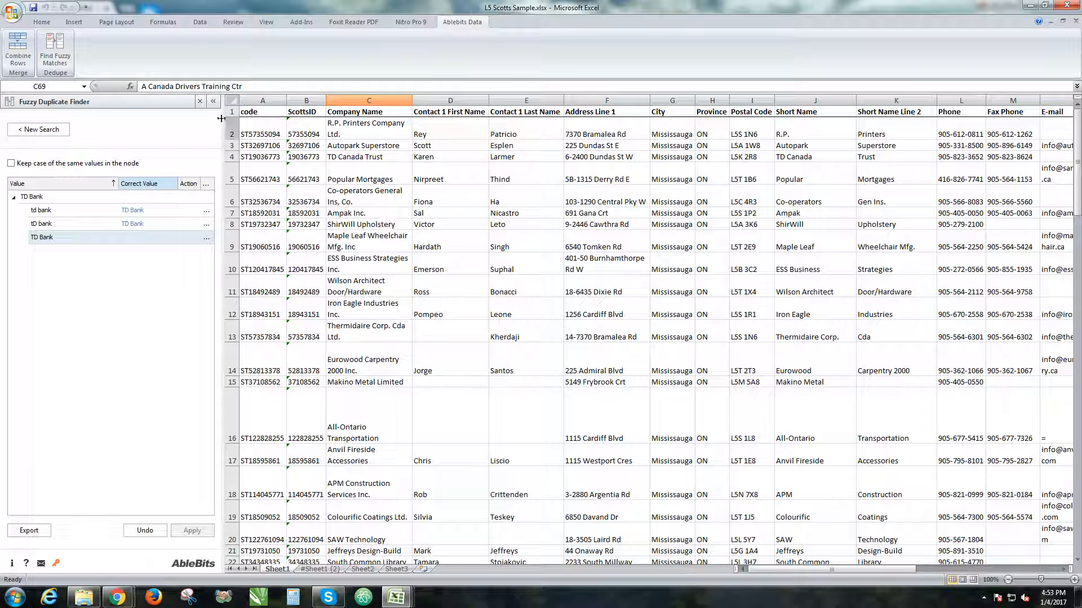
scroll(430, 348, down, 15)
scroll(338, 276, up, 12)
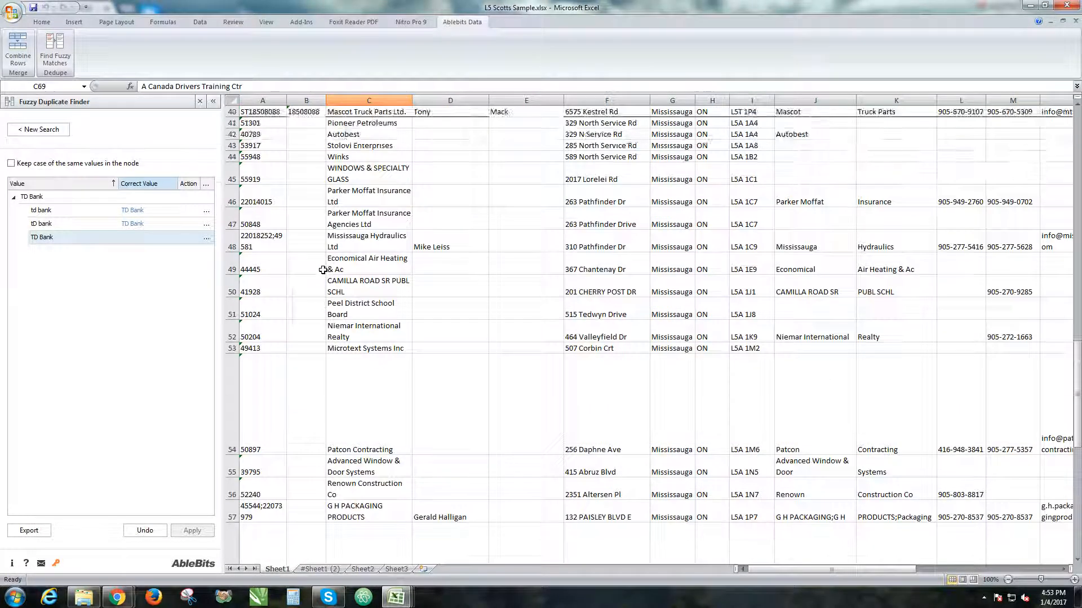
scroll(414, 284, up, 3)
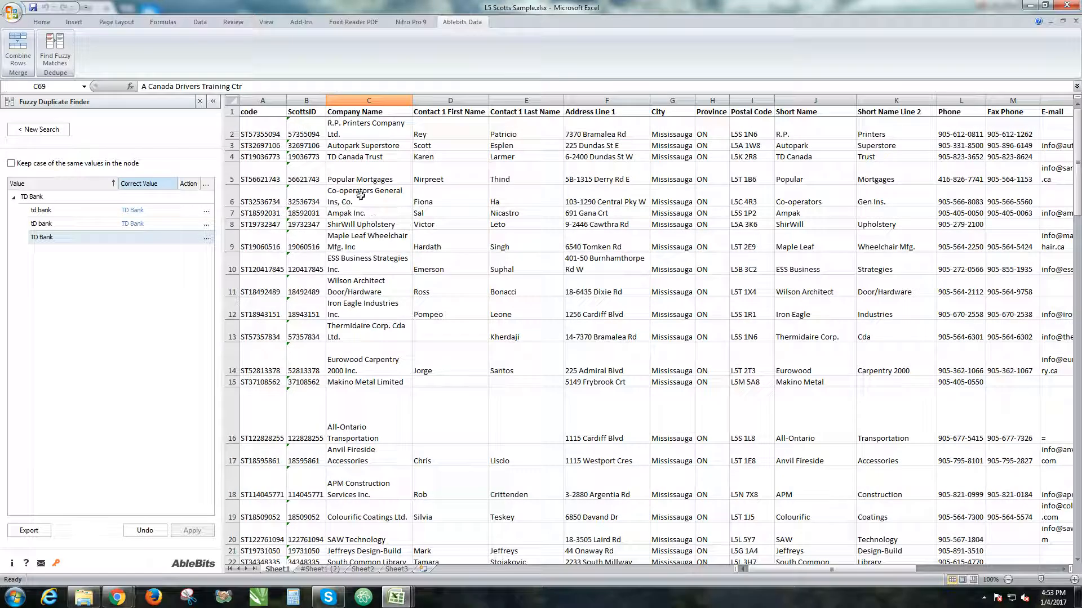
scroll(419, 360, down, 4)
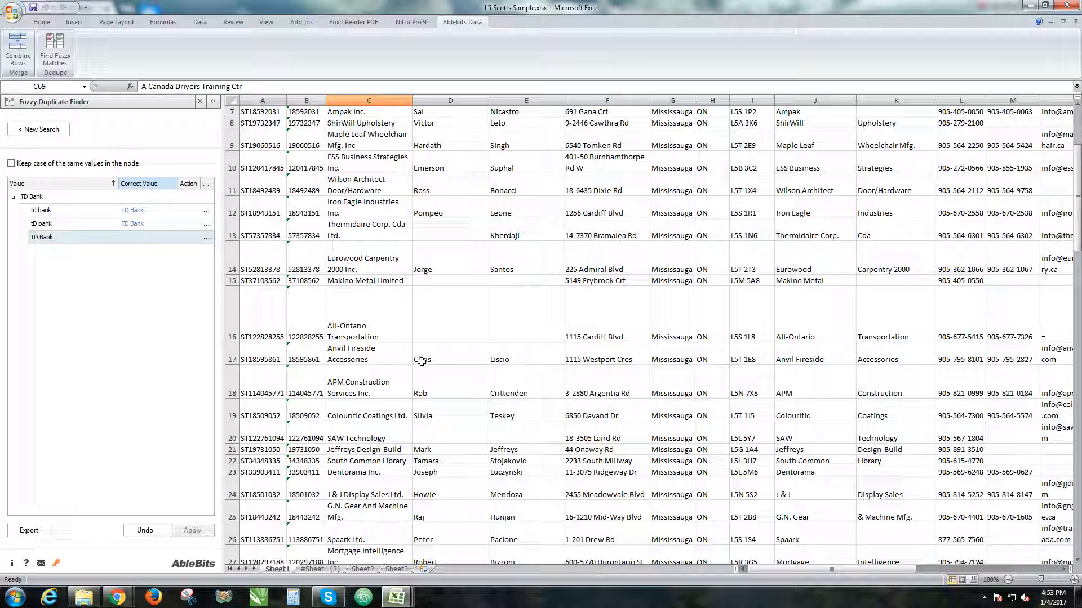
click(351, 311)
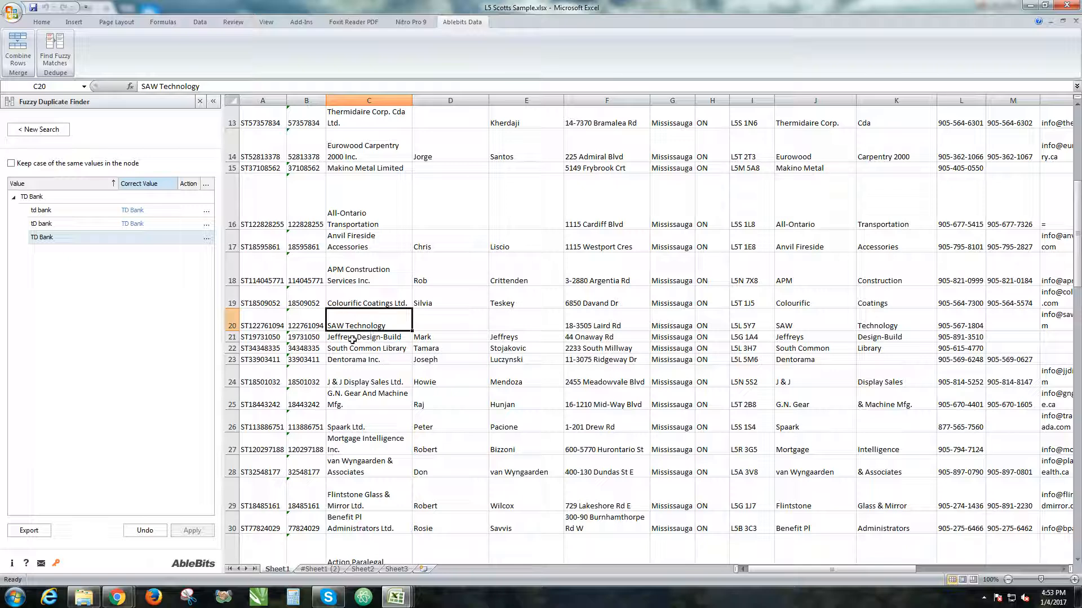
scroll(532, 262, up, 4)
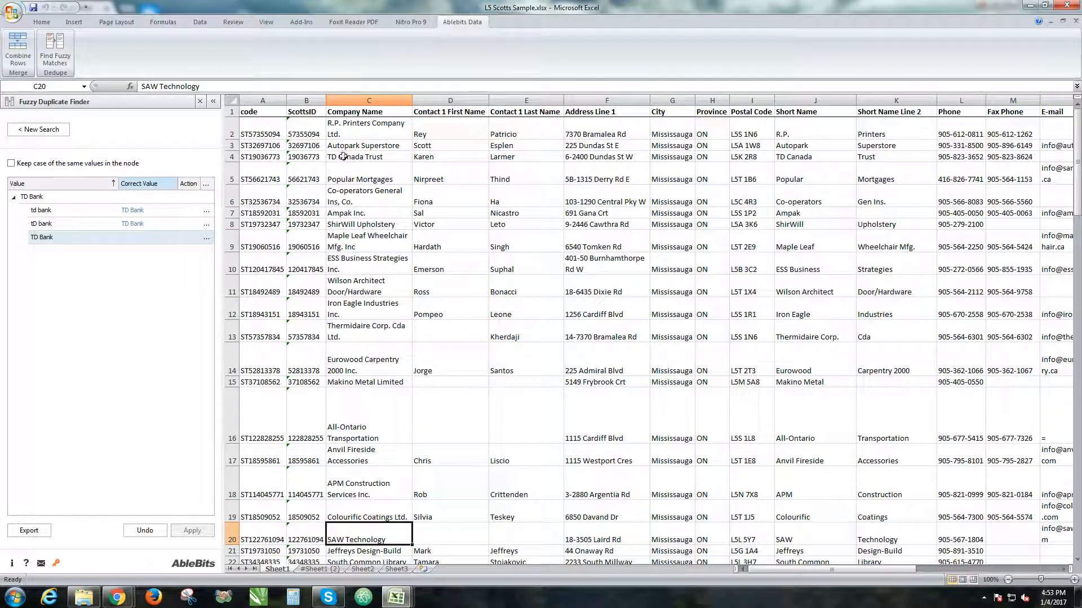
Examine the code, ScottsID, company name, contact, address and city fields across the first records of the combined list.
click(316, 156)
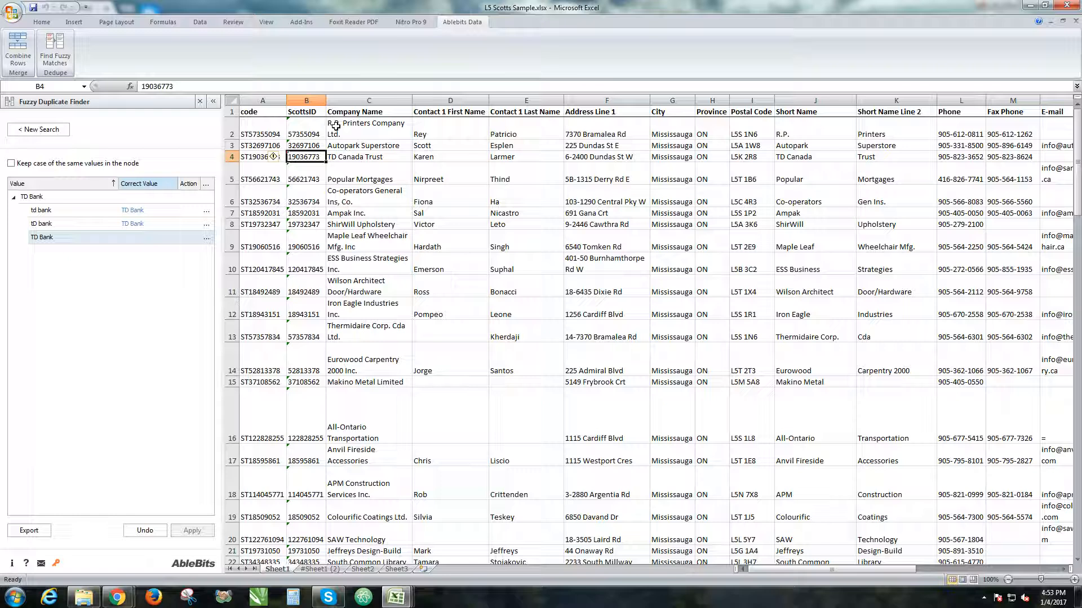
click(380, 135)
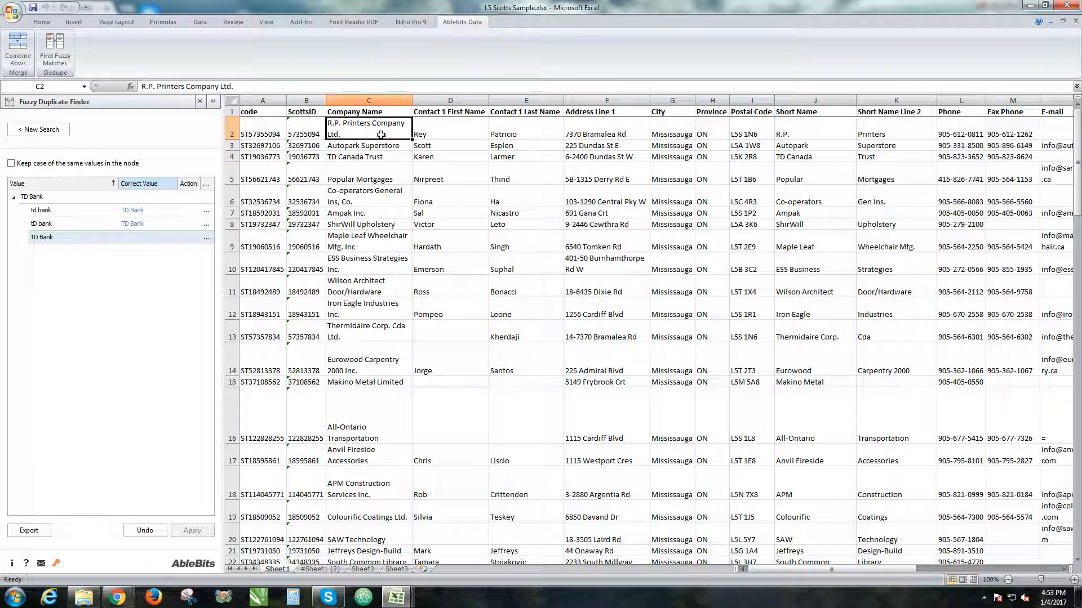
click(613, 135)
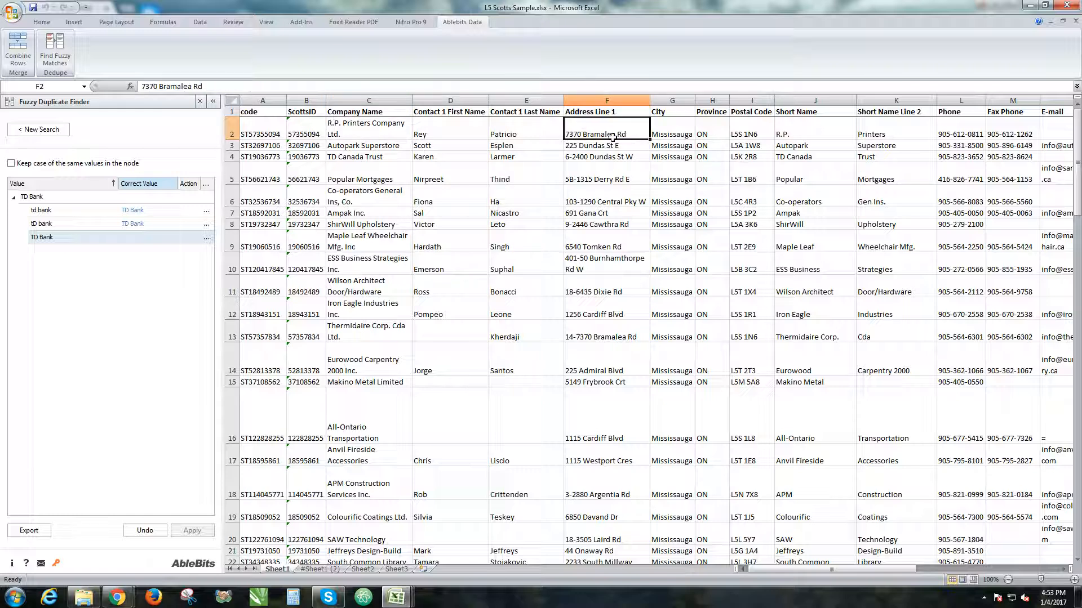
click(682, 131)
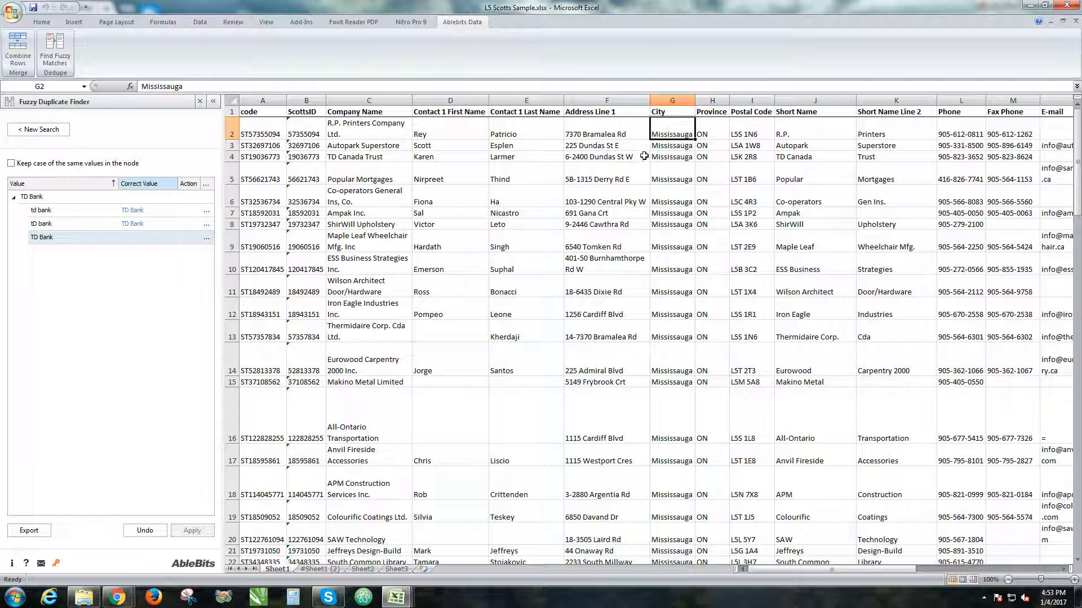
click(485, 134)
drag(252, 137, 783, 122)
drag(855, 569, 715, 568)
mouse_move(265, 148)
mouse_down()
mouse_move(1059, 155)
mouse_move(957, 152)
mouse_move(982, 159)
mouse_move(1075, 146)
mouse_move(331, 91)
mouse_move(154, 105)
mouse_move(202, 152)
mouse_move(253, 145)
mouse_up()
click(247, 159)
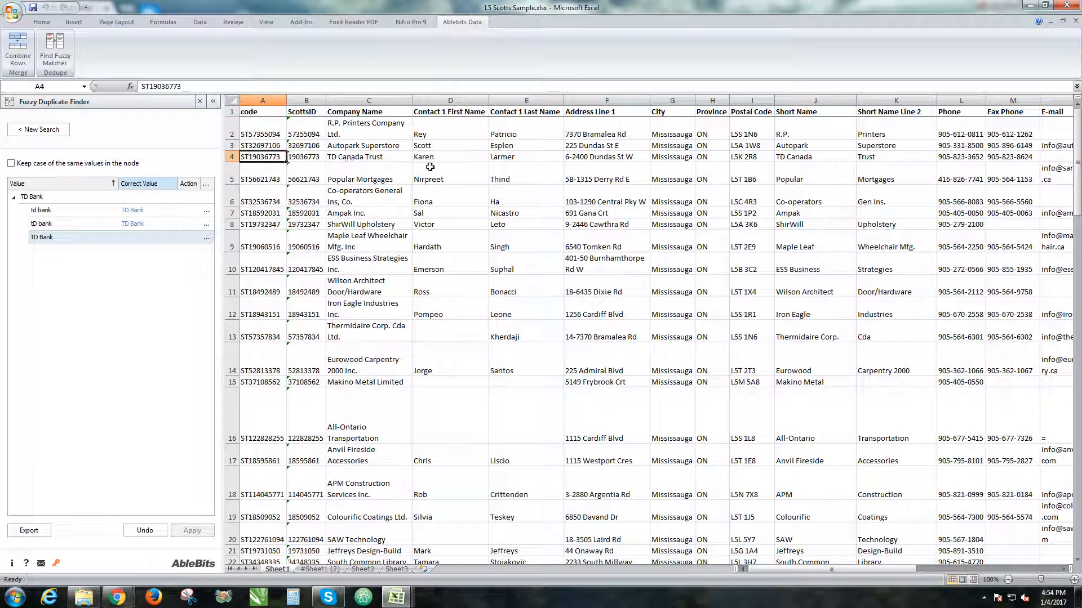